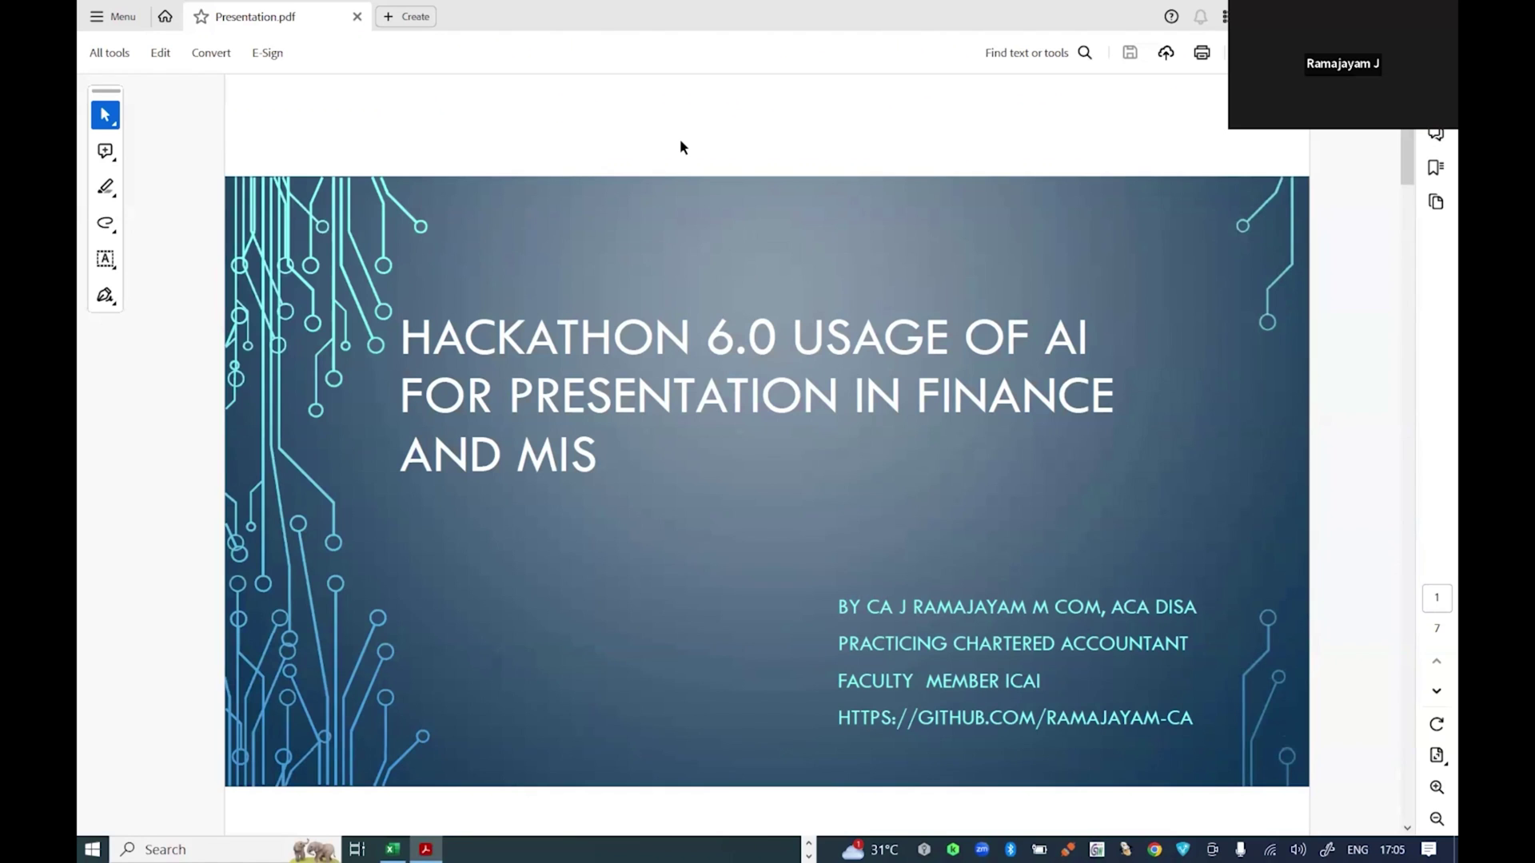
Step: Scroll Presentation.pdf from the title slide to slide 3, on analysing Tally data with GPT 4.0
scroll(679, 146, down, 2)
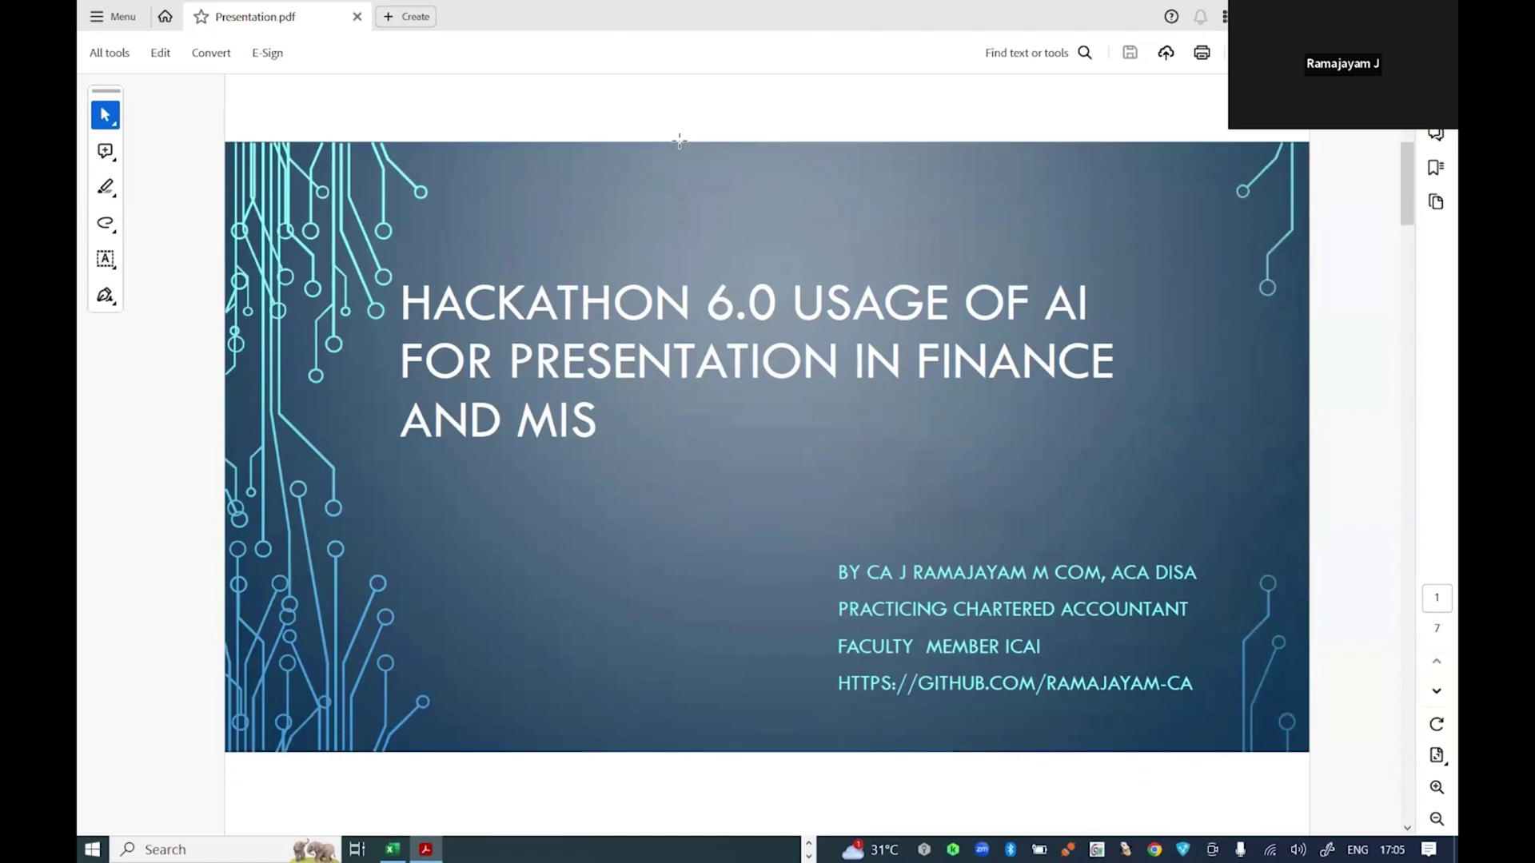
scroll(679, 141, down, 3)
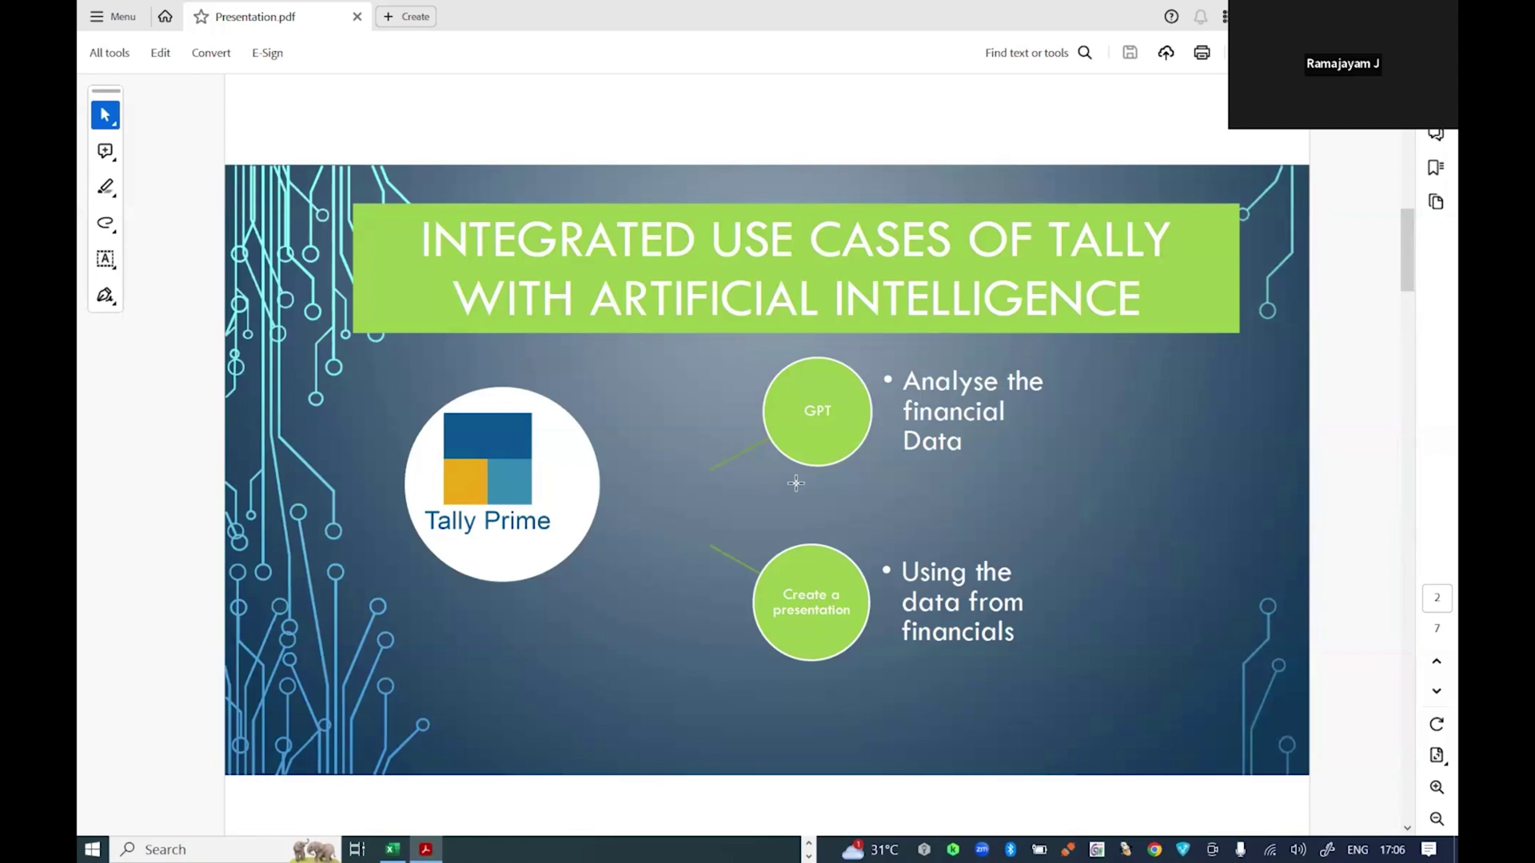
scroll(796, 483, down, 5)
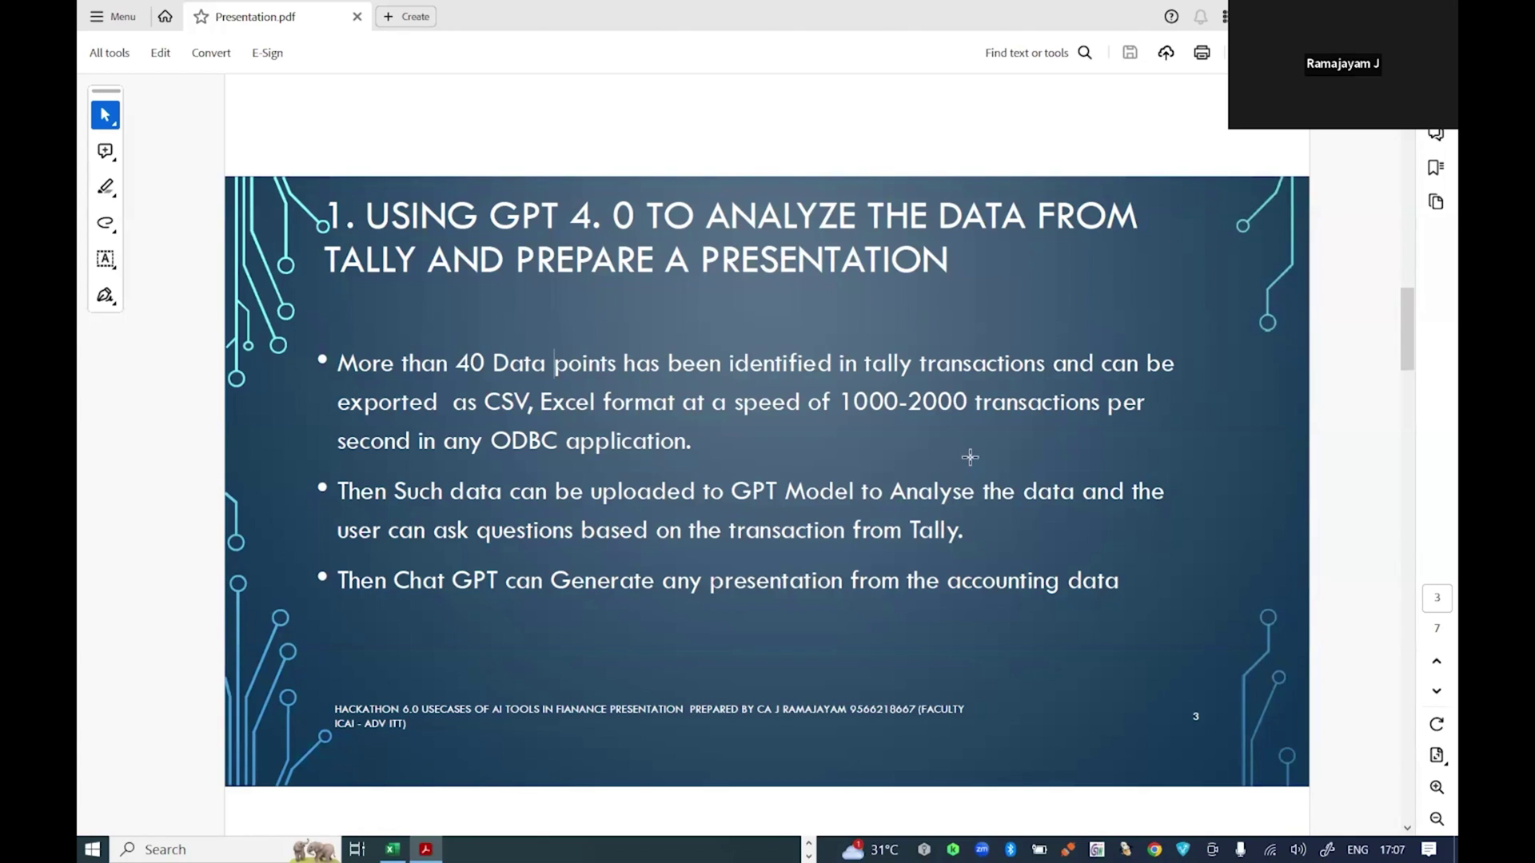
Step: In TallyPrime, run the ODBC Report and extract the company data with the default connection
key(alt+Tab)
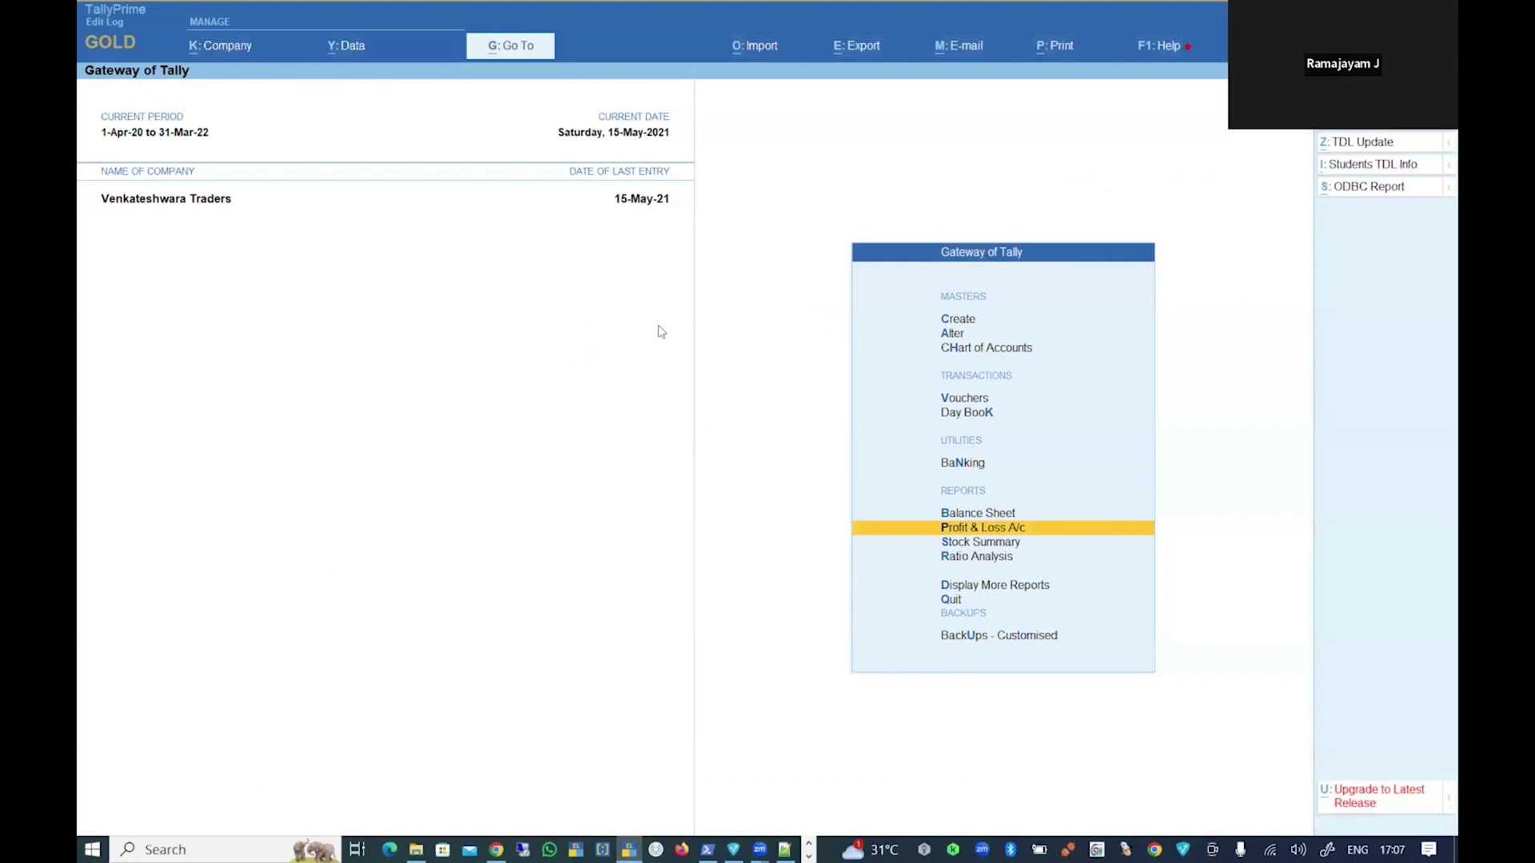
click(1371, 189)
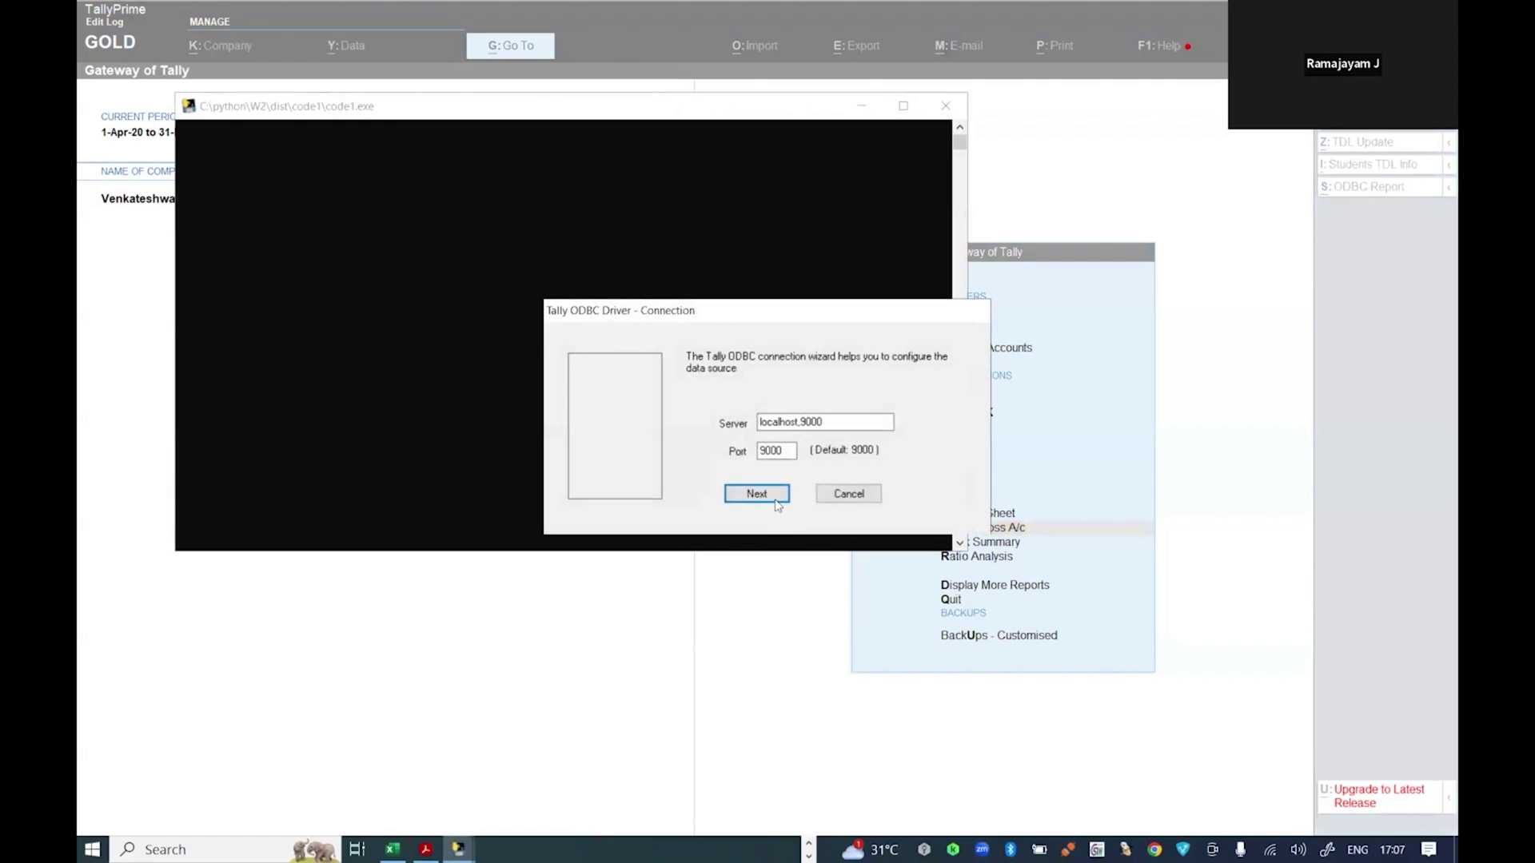
click(774, 501)
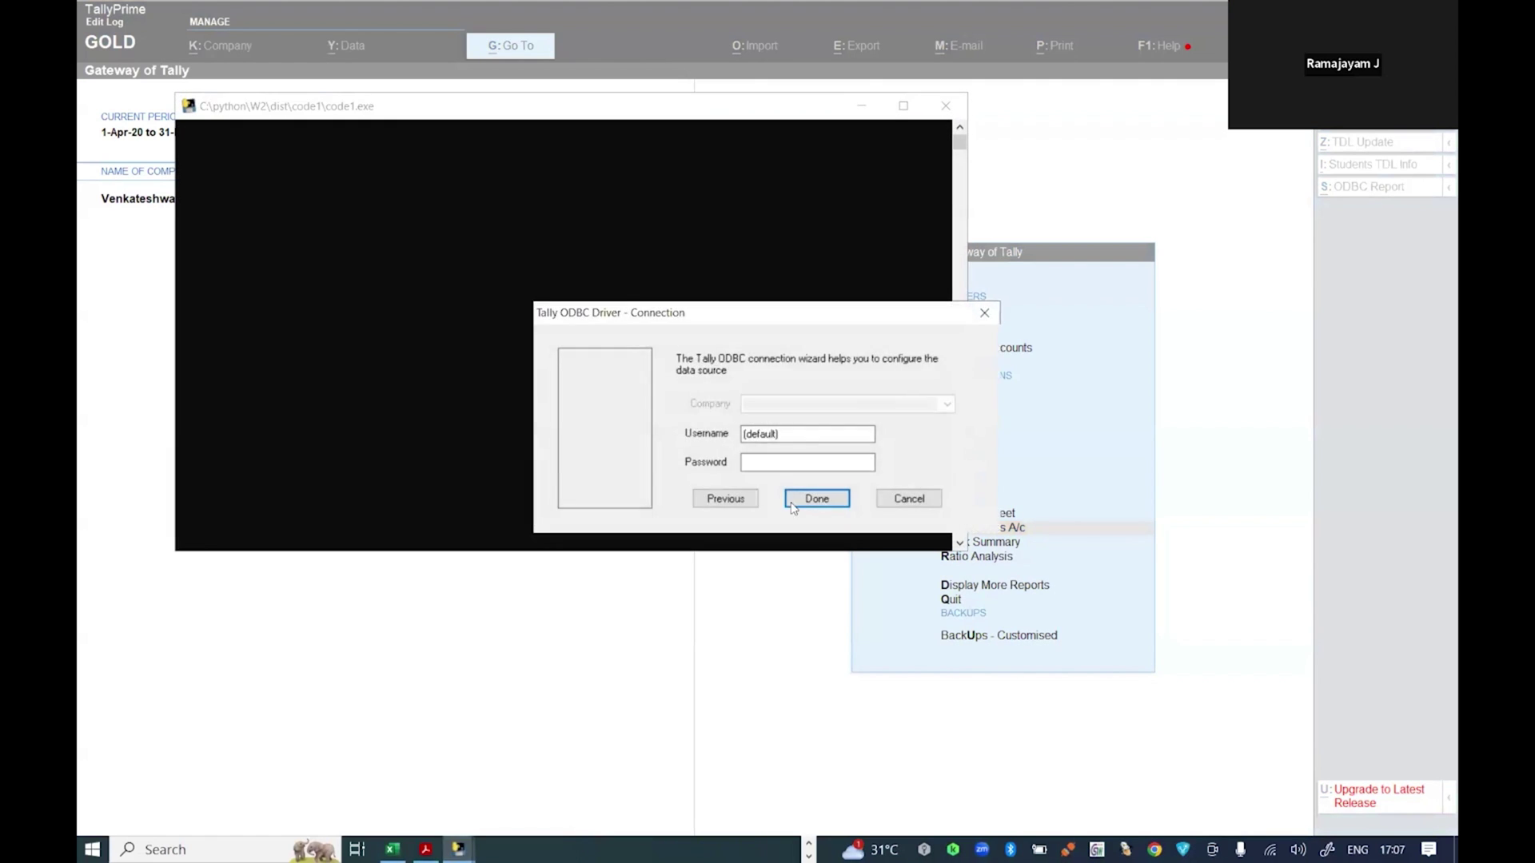
click(813, 501)
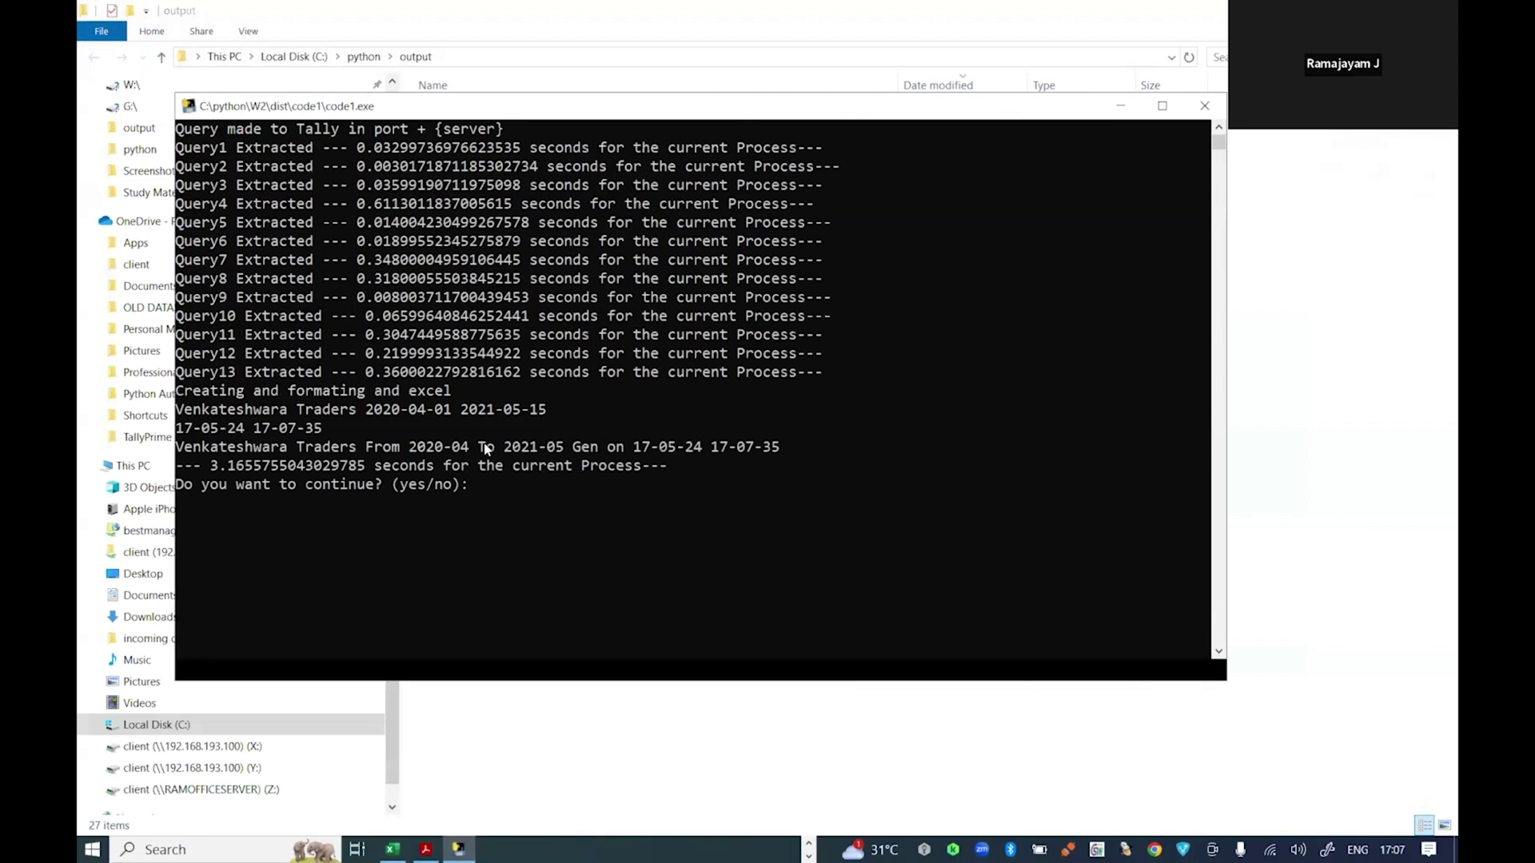
Step: Check the extraction's processing time, then answer 'yes' to open the generated Excel workbook
ctrl+scroll(484, 447, up, 4)
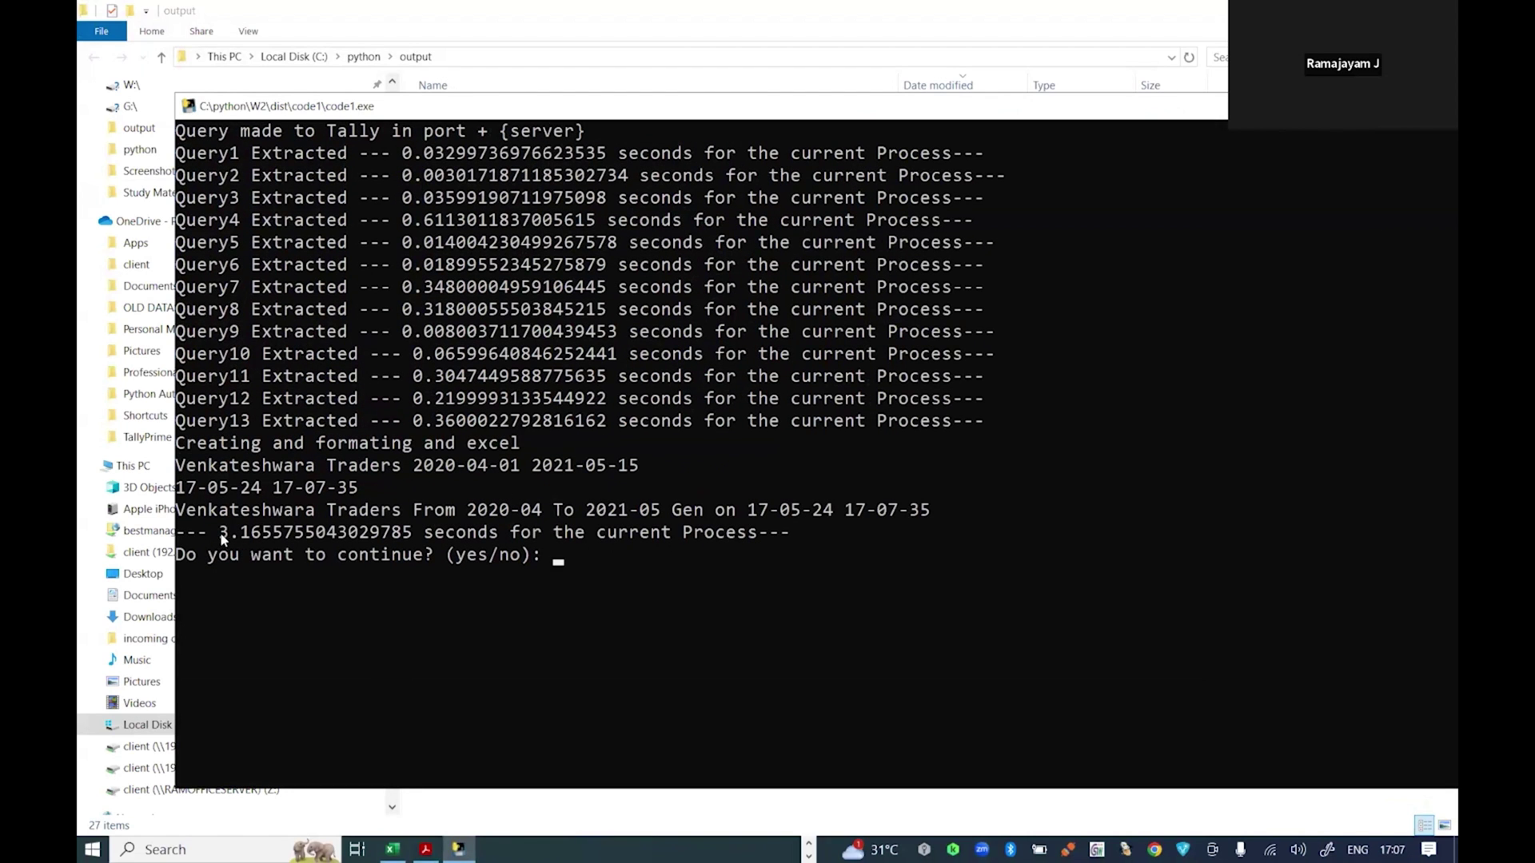
drag(223, 534, 412, 533)
click(590, 555)
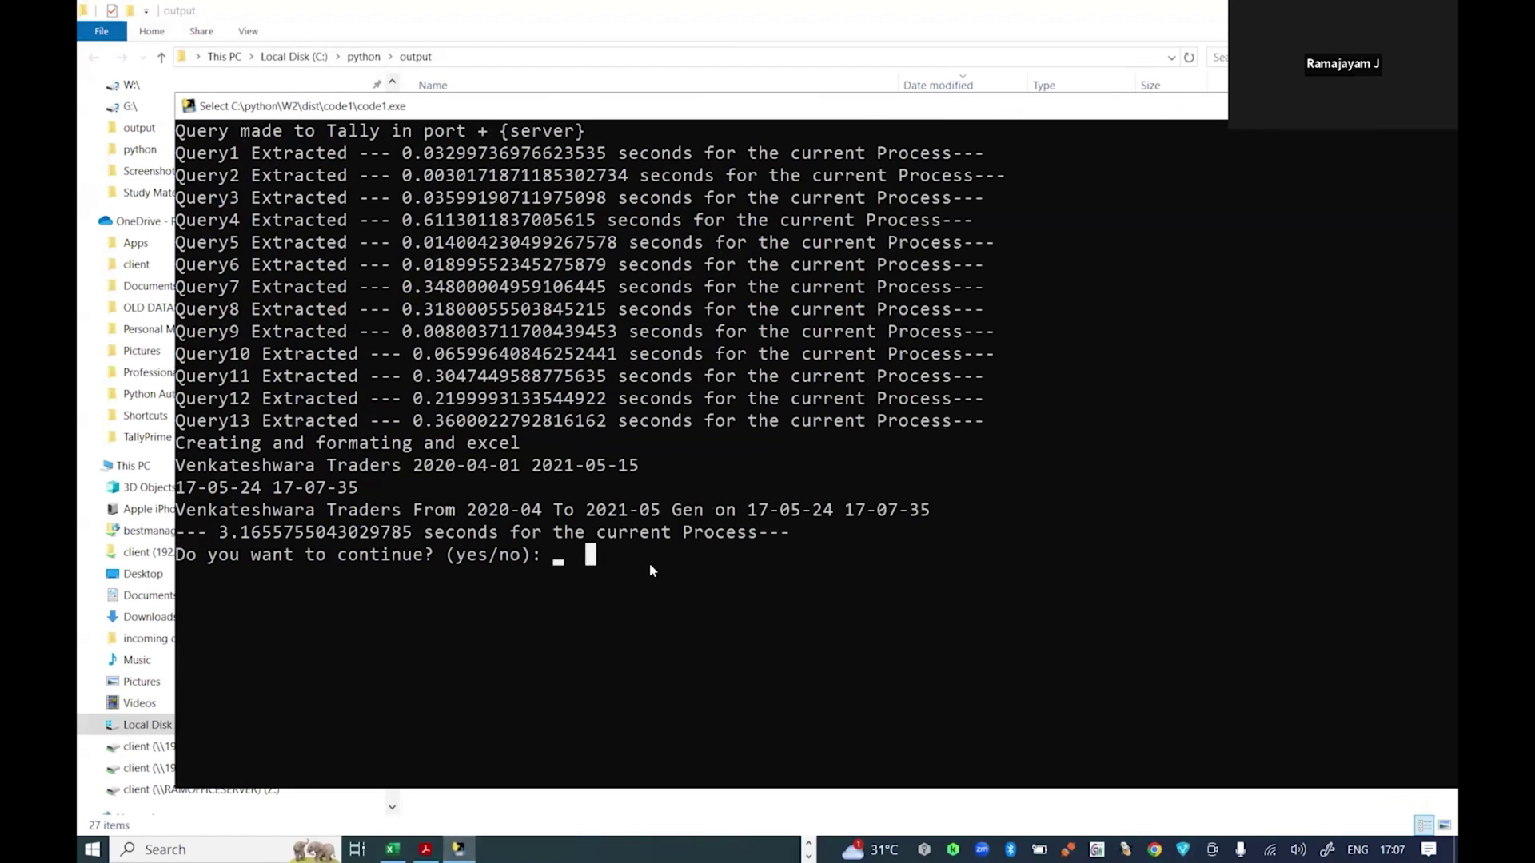
text(yes)
key(Return)
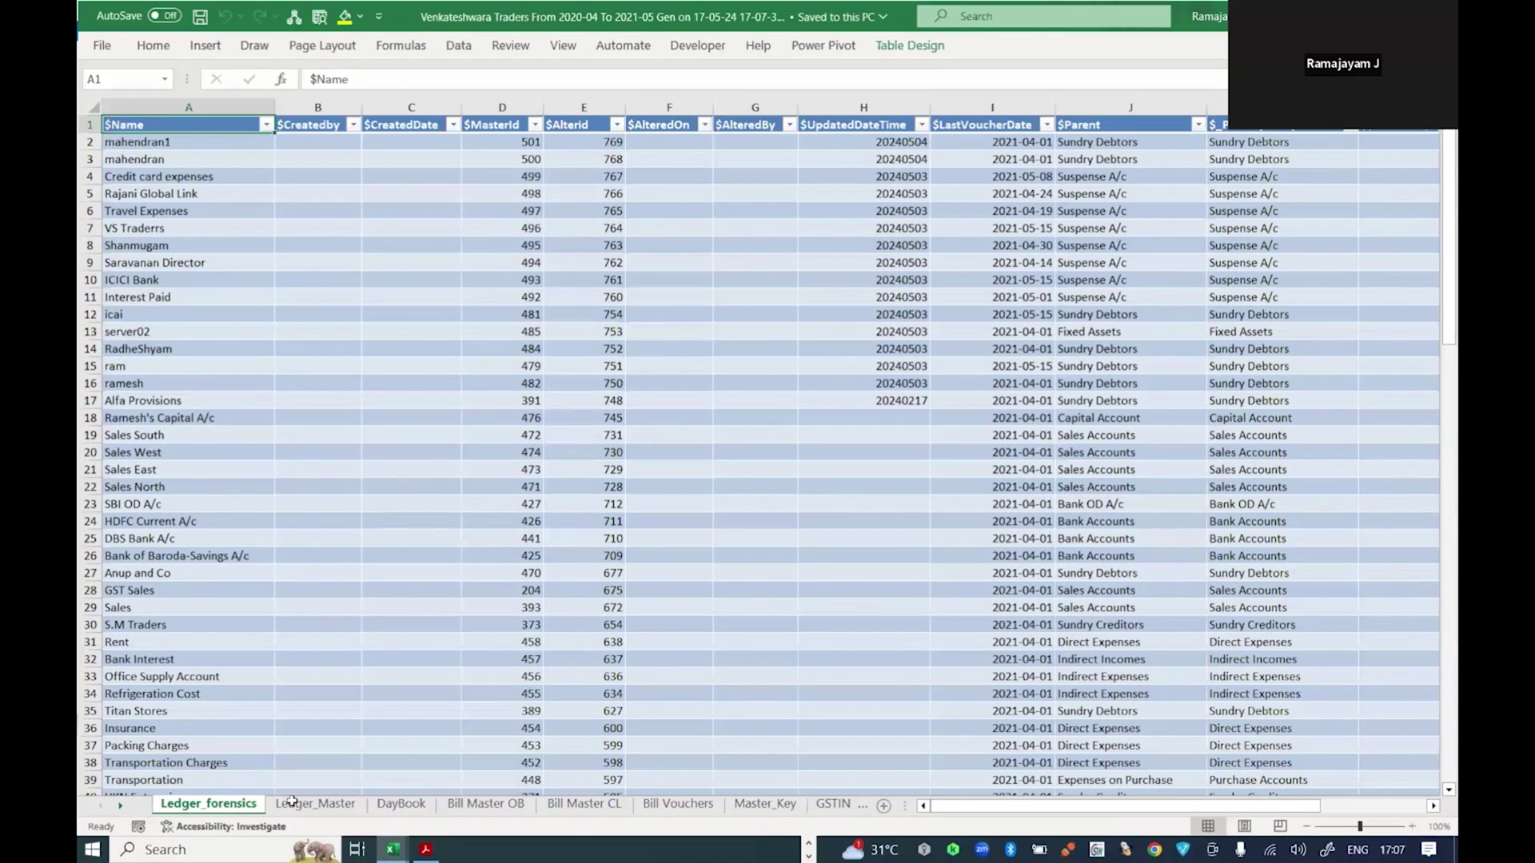
Step: Cycle through the Ledger_Master, DayBook and Bill Master OB sheets, ending on DayBook
key(ctrl+Page_Down)
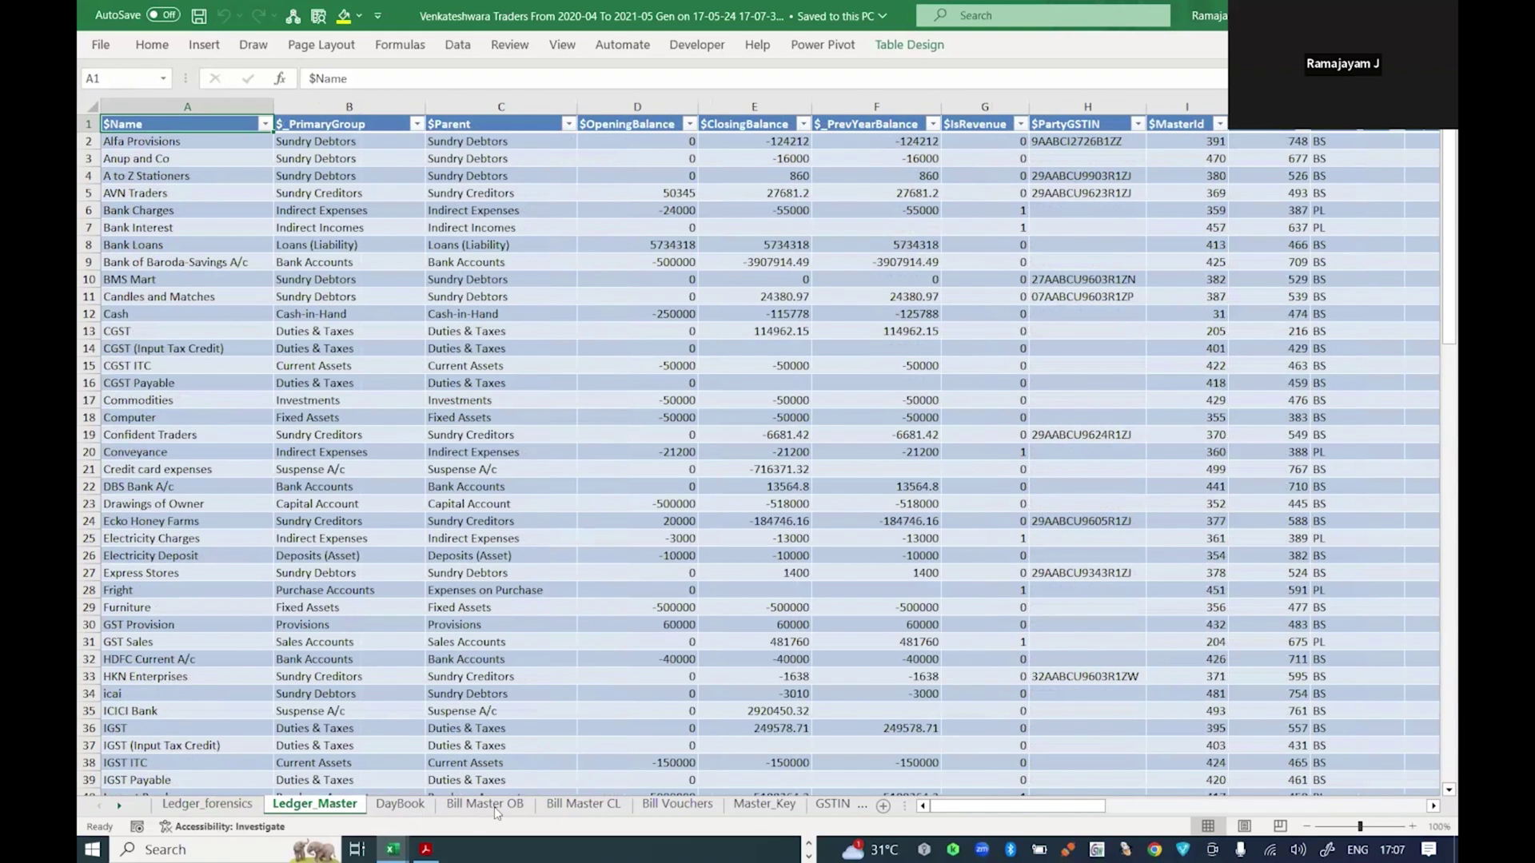
key(ctrl+Page_Down)
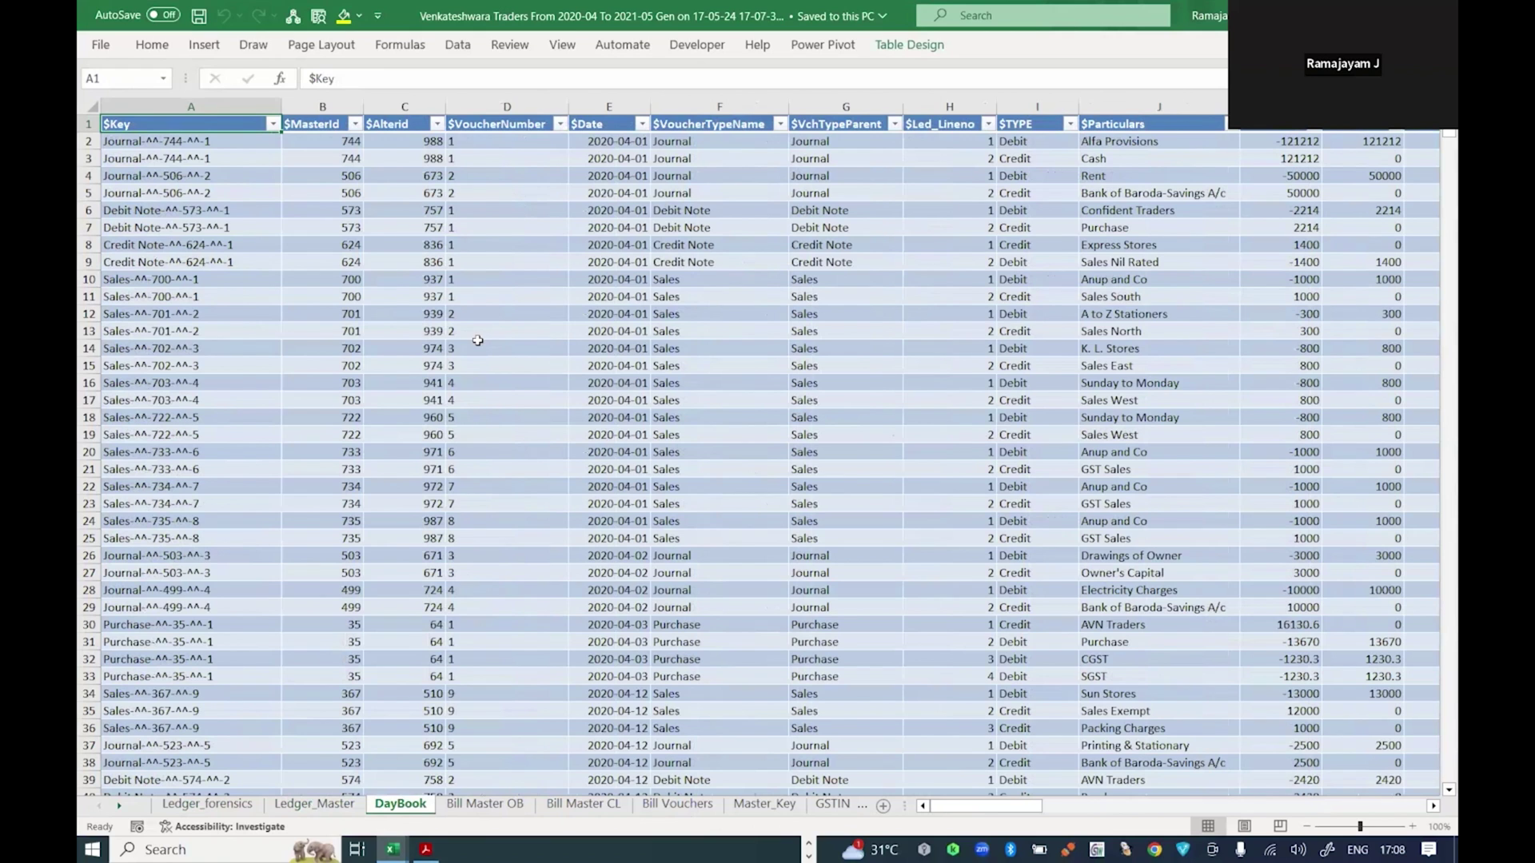
key(ctrl+Page_Down)
key(ctrl+Page_Up)
Step: Inspect the DayBook entries: last row, Cash particulars, Cash-in-Hand group, party Alfa Provisions and the $Party_LedName column
key(Down)
key(Down)
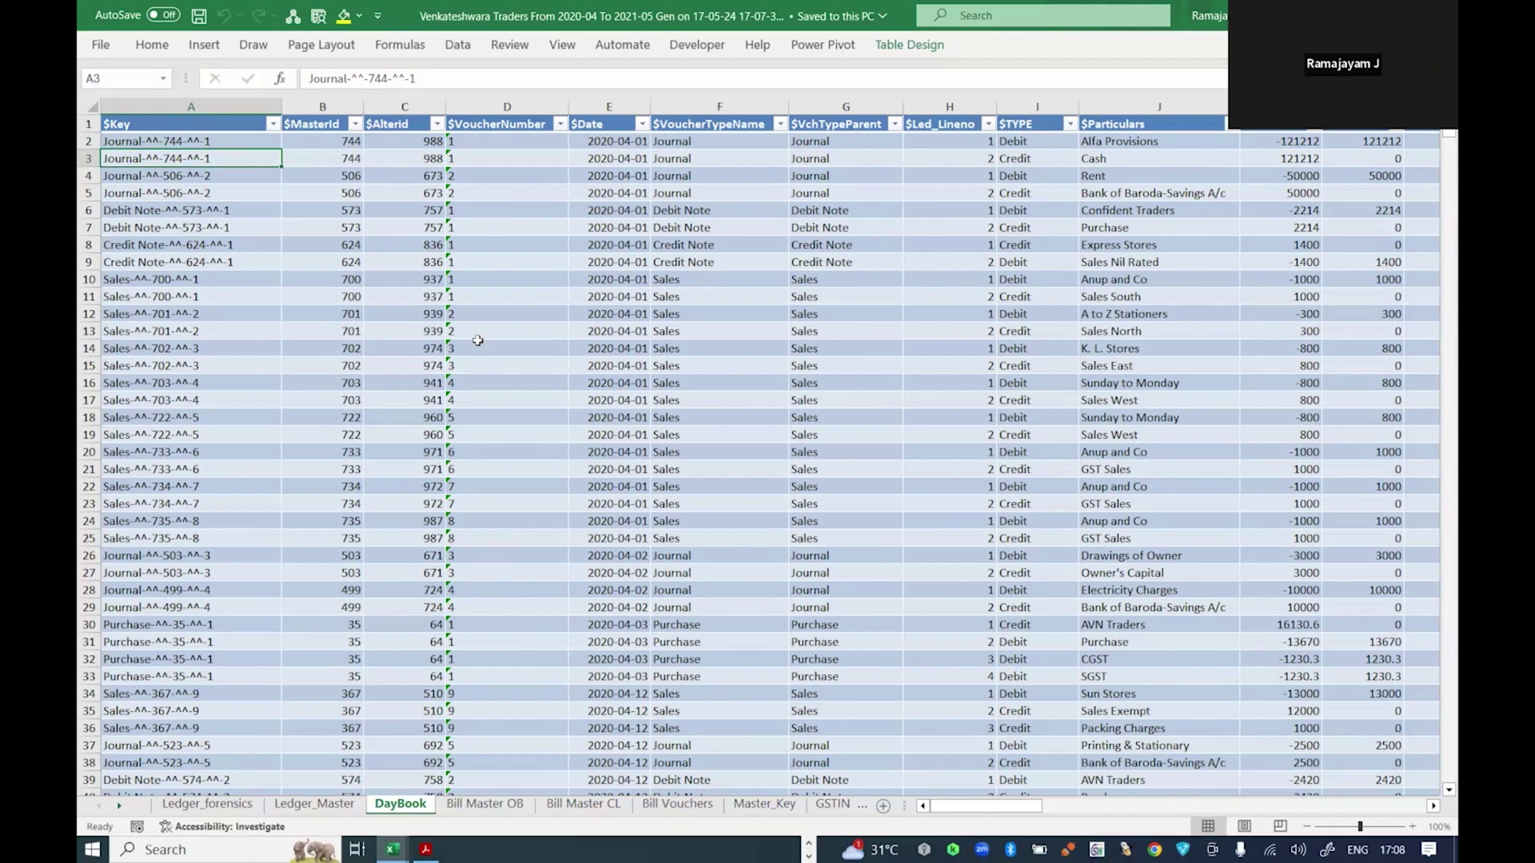
key(ctrl+Down)
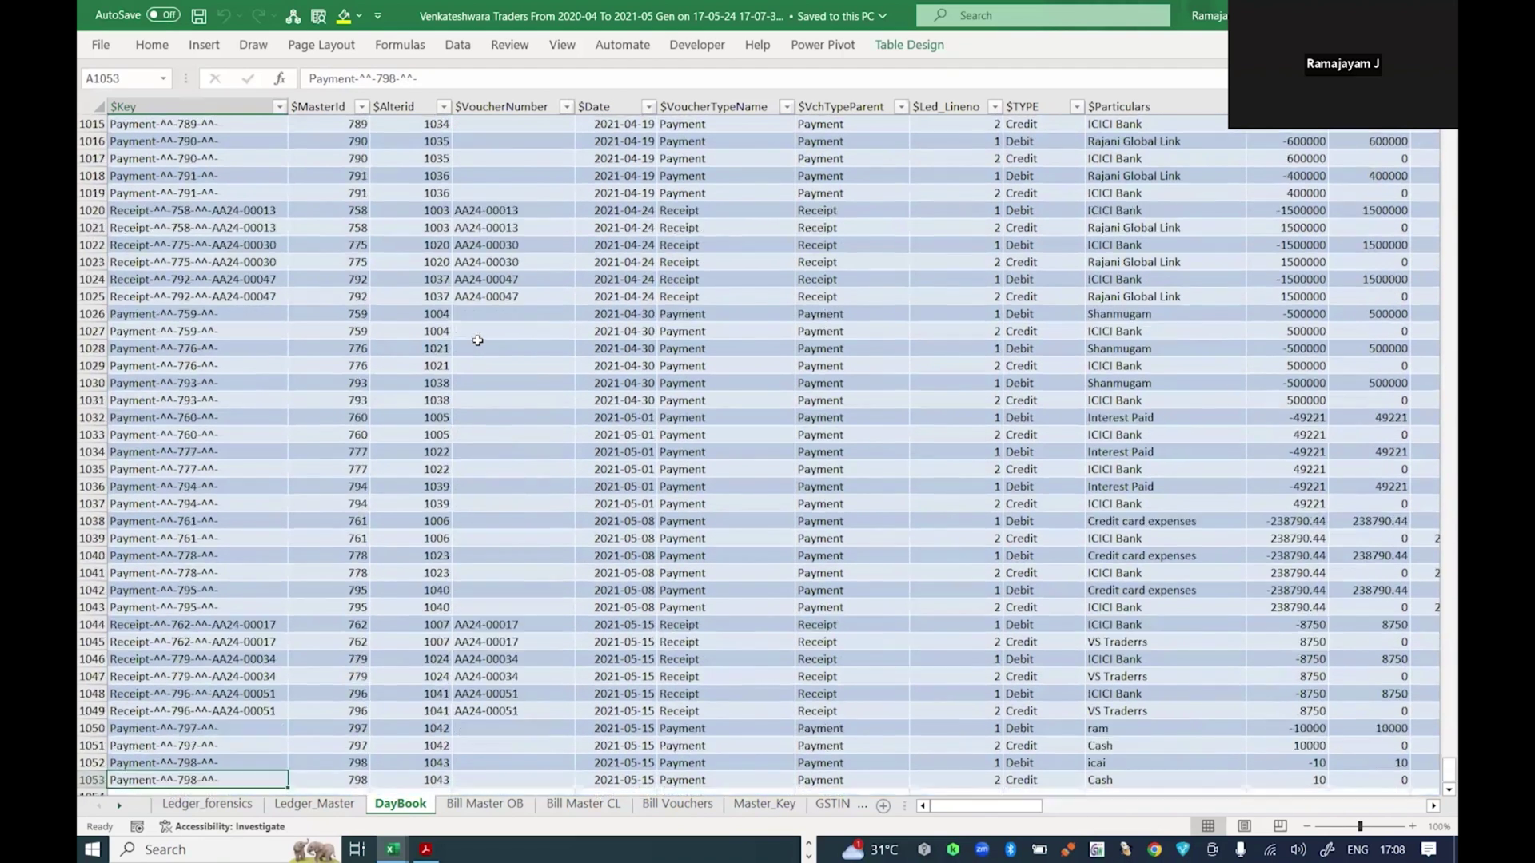
key(ctrl+Up)
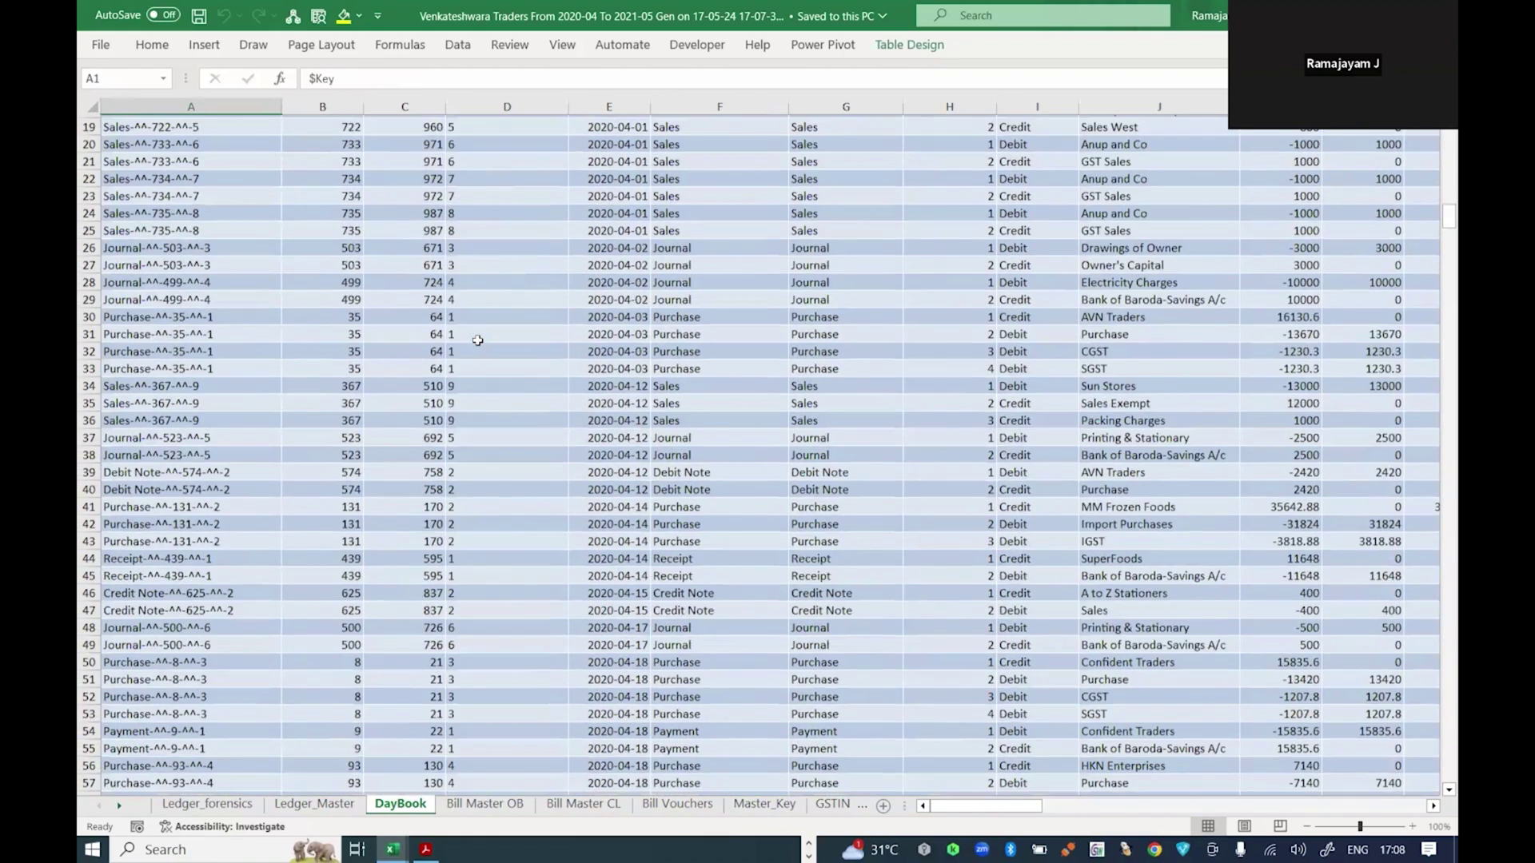
key(Right)
key(Right)
key(Right)
key(Right)
key(Right)
key(Right)
key(Right)
key(Right)
key(Down)
key(shift+Right)
key(shift+Right)
key(shift+Right)
key(shift+Right)
key(shift+Right)
key(shift+Right)
key(shift+Down)
key(Right)
key(Down)
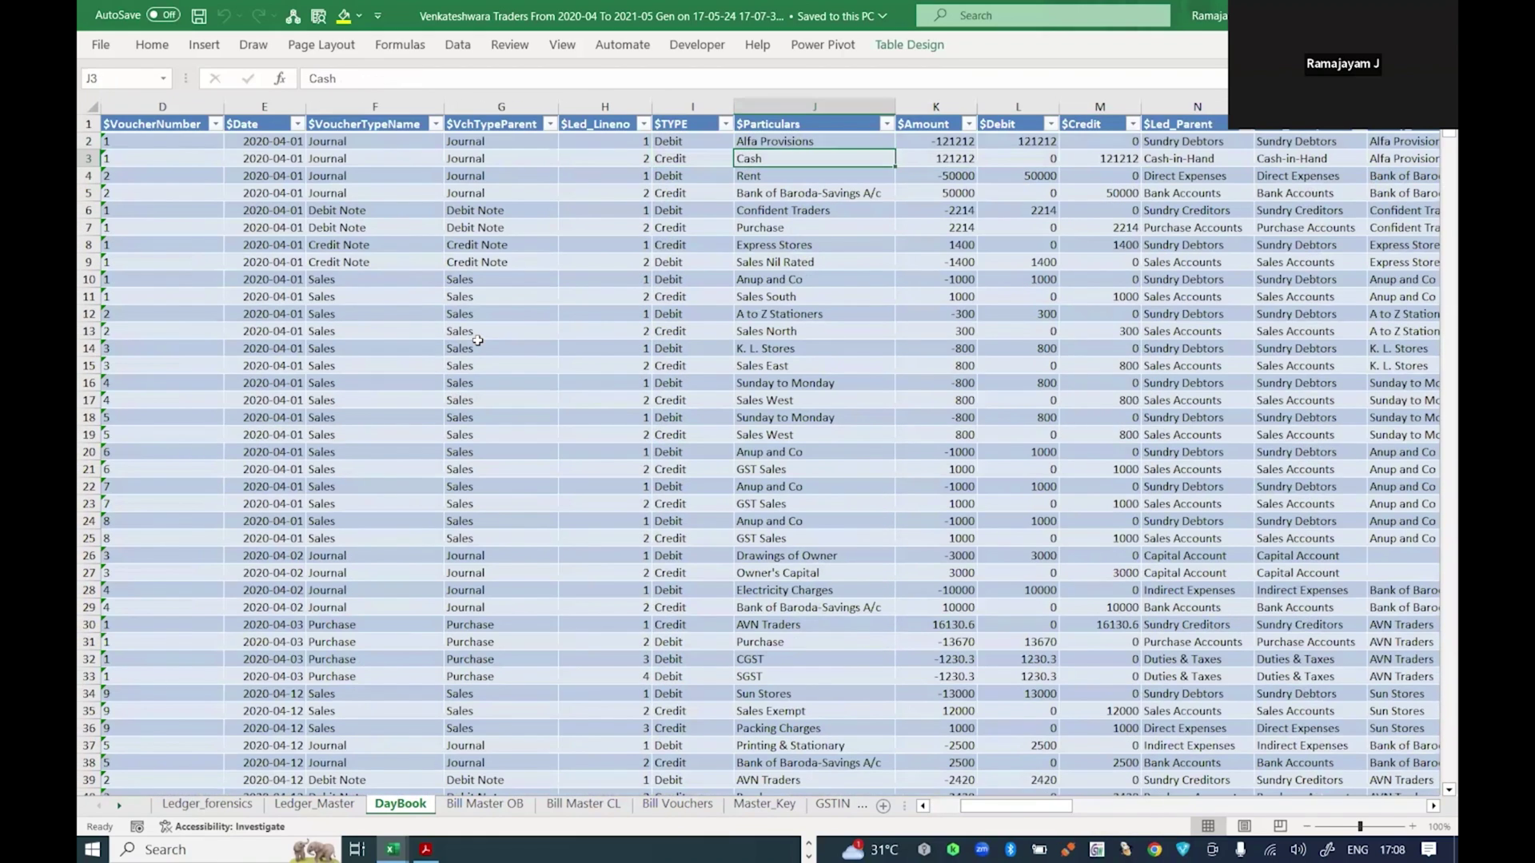
key(Right)
key(Right)
key(Right)
key(Right)
key(Right)
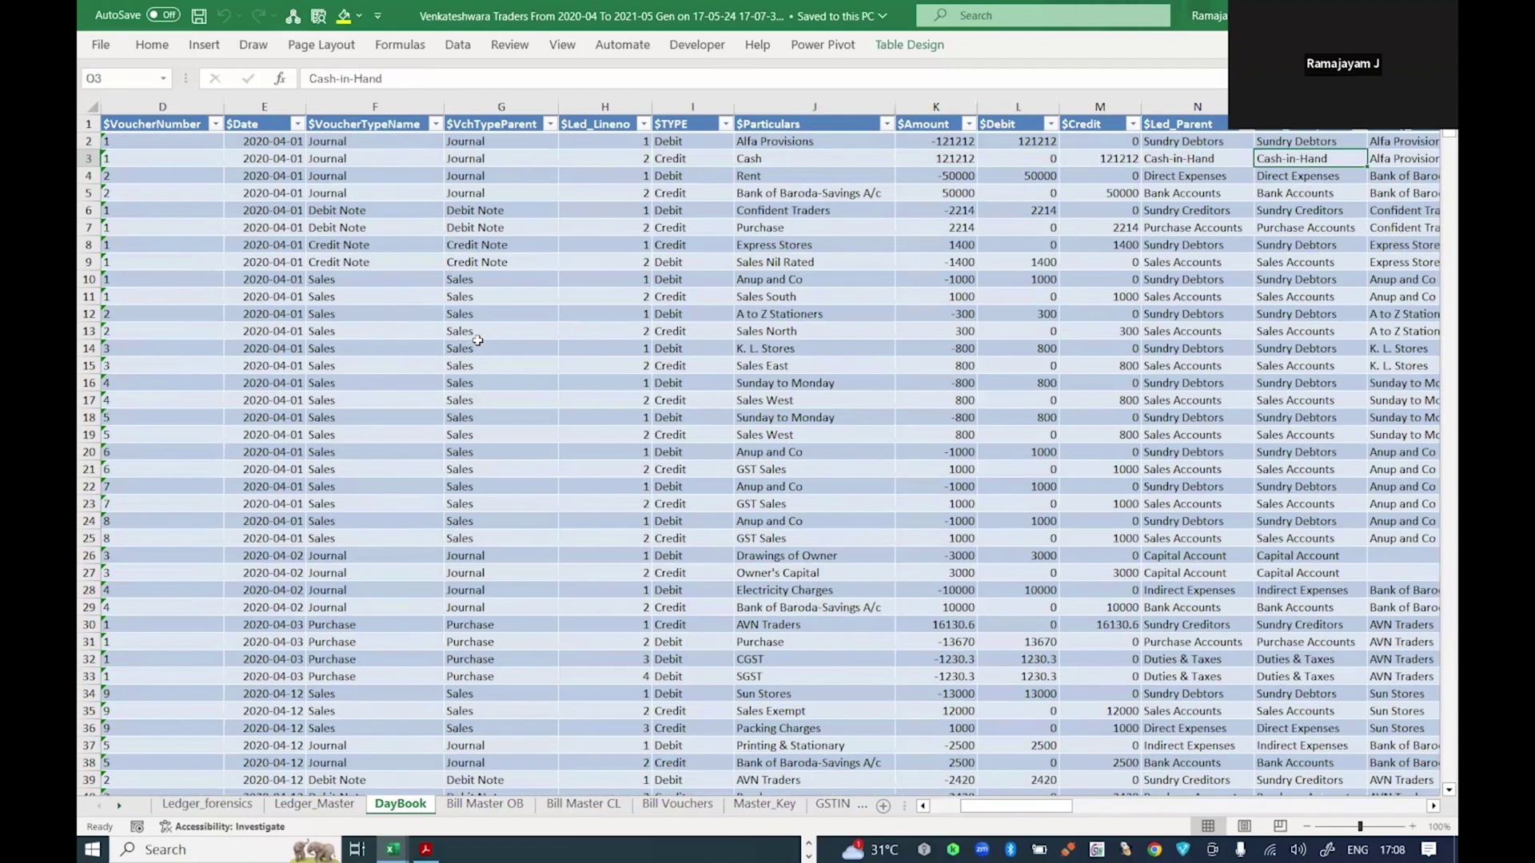
key(Right)
key(Right)
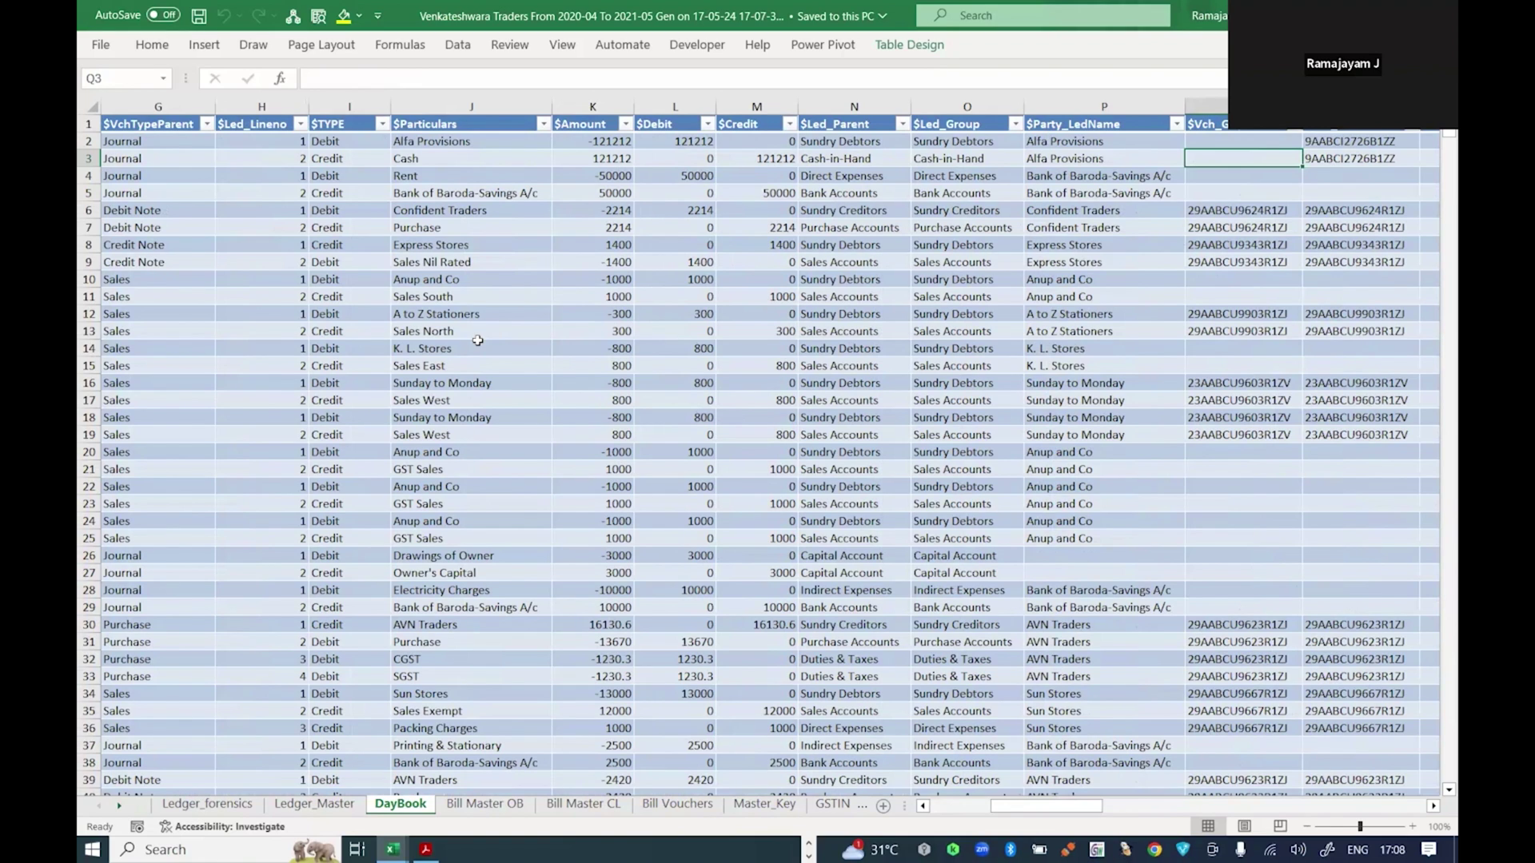
key(ctrl+Up)
key(Left)
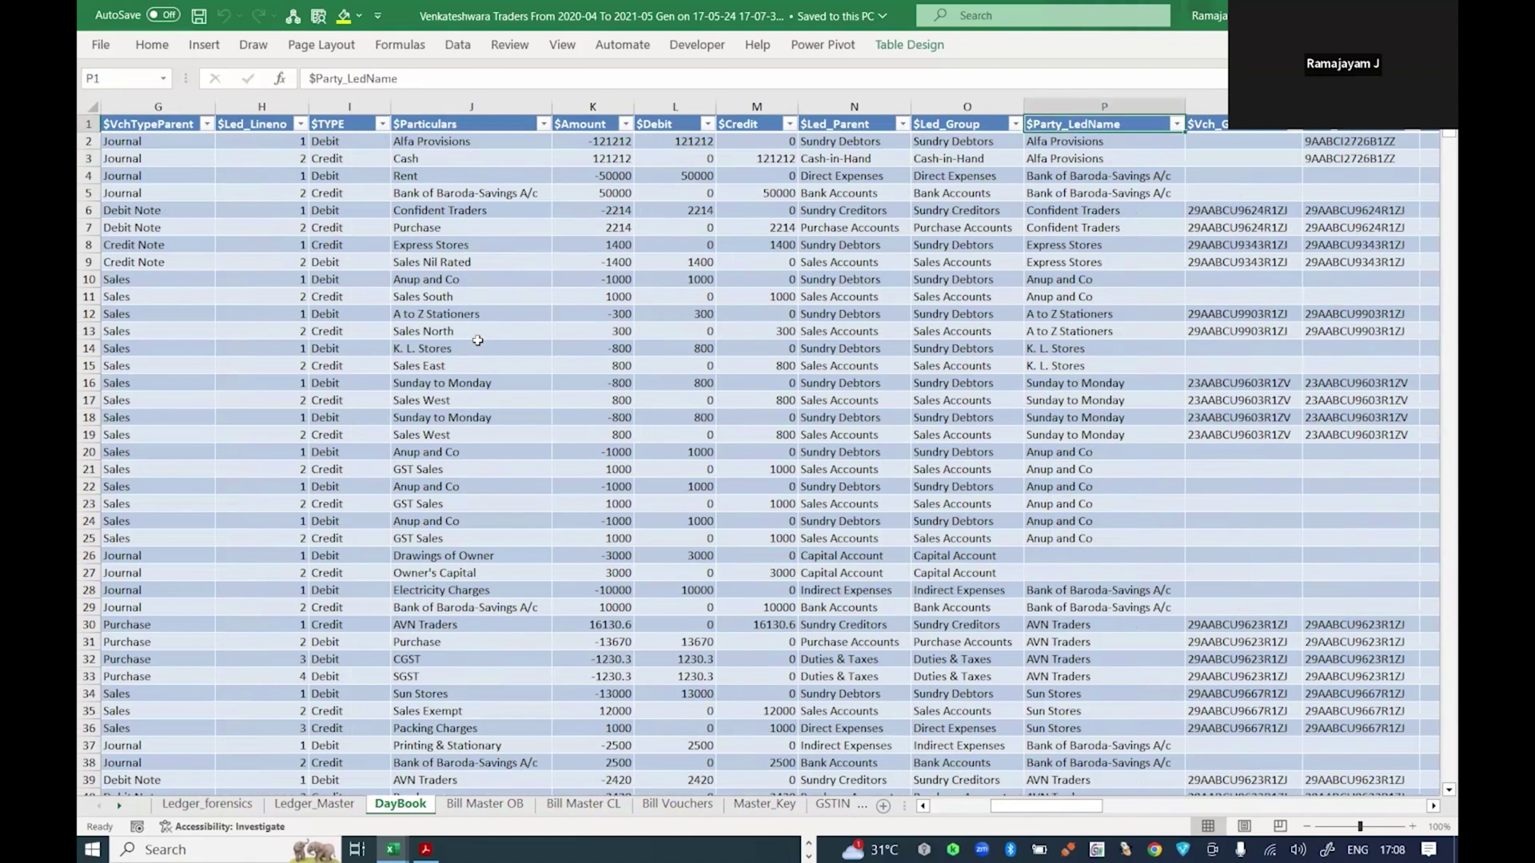
Step: Jump from the sheet's start to the last day-book entry, then go to the output folder in File Explorer
key(ctrl+Home)
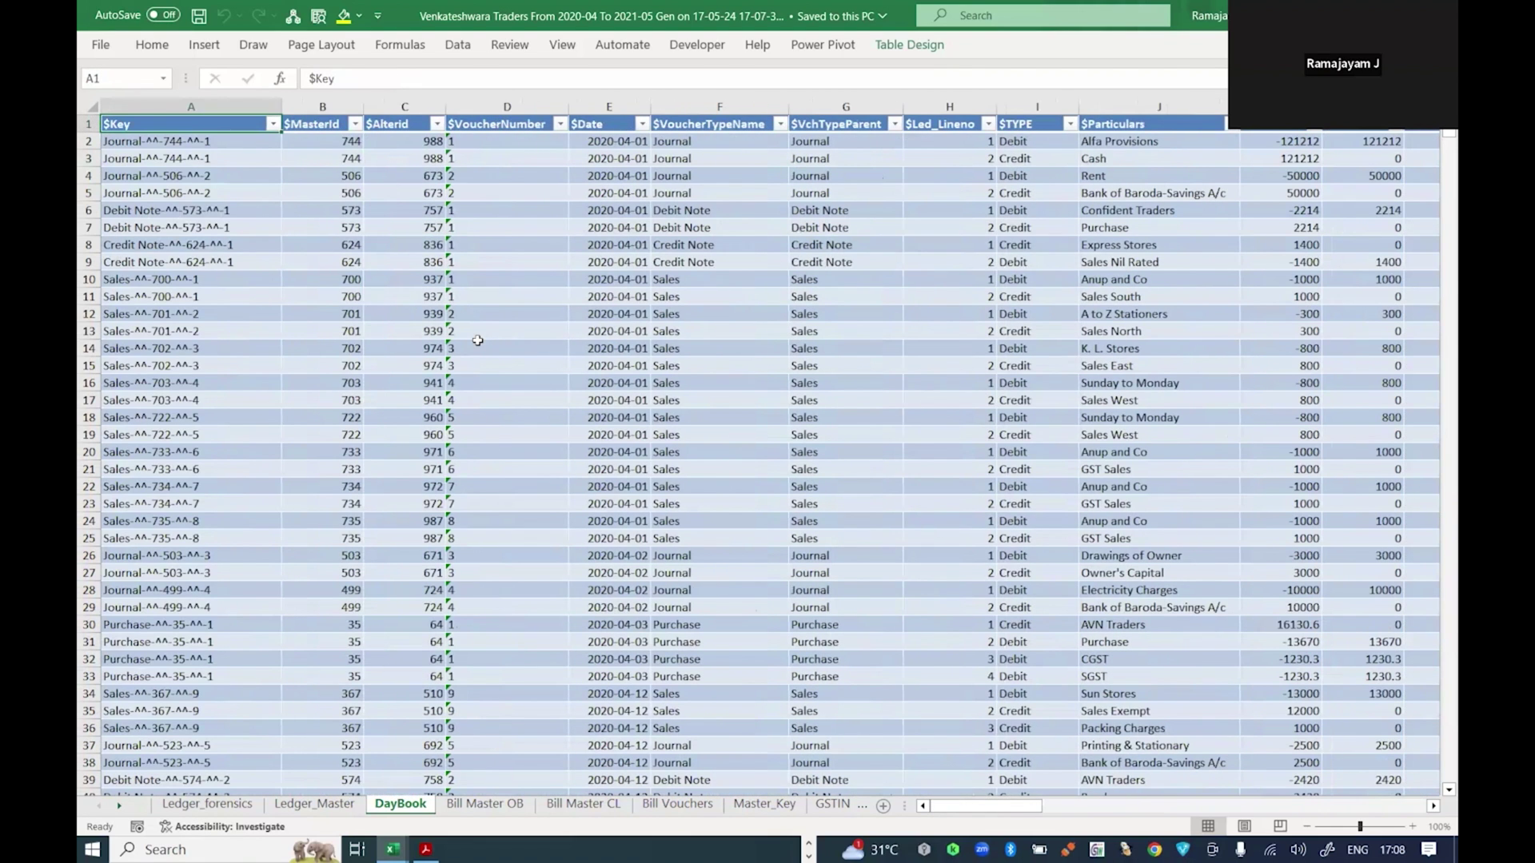
key(ctrl+Down)
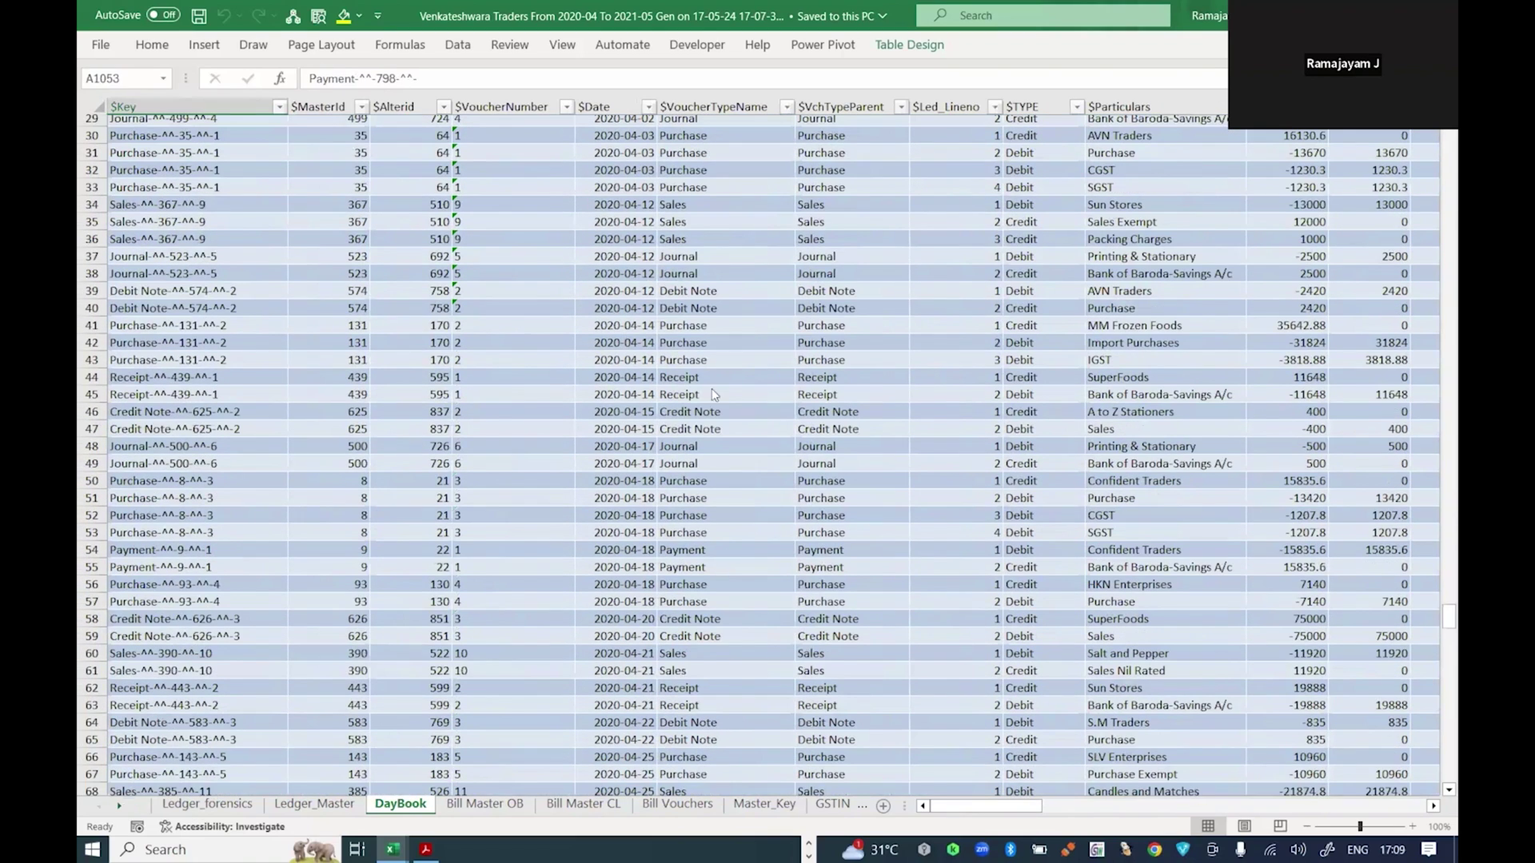
key(Down)
scroll(640, 190, down, 1)
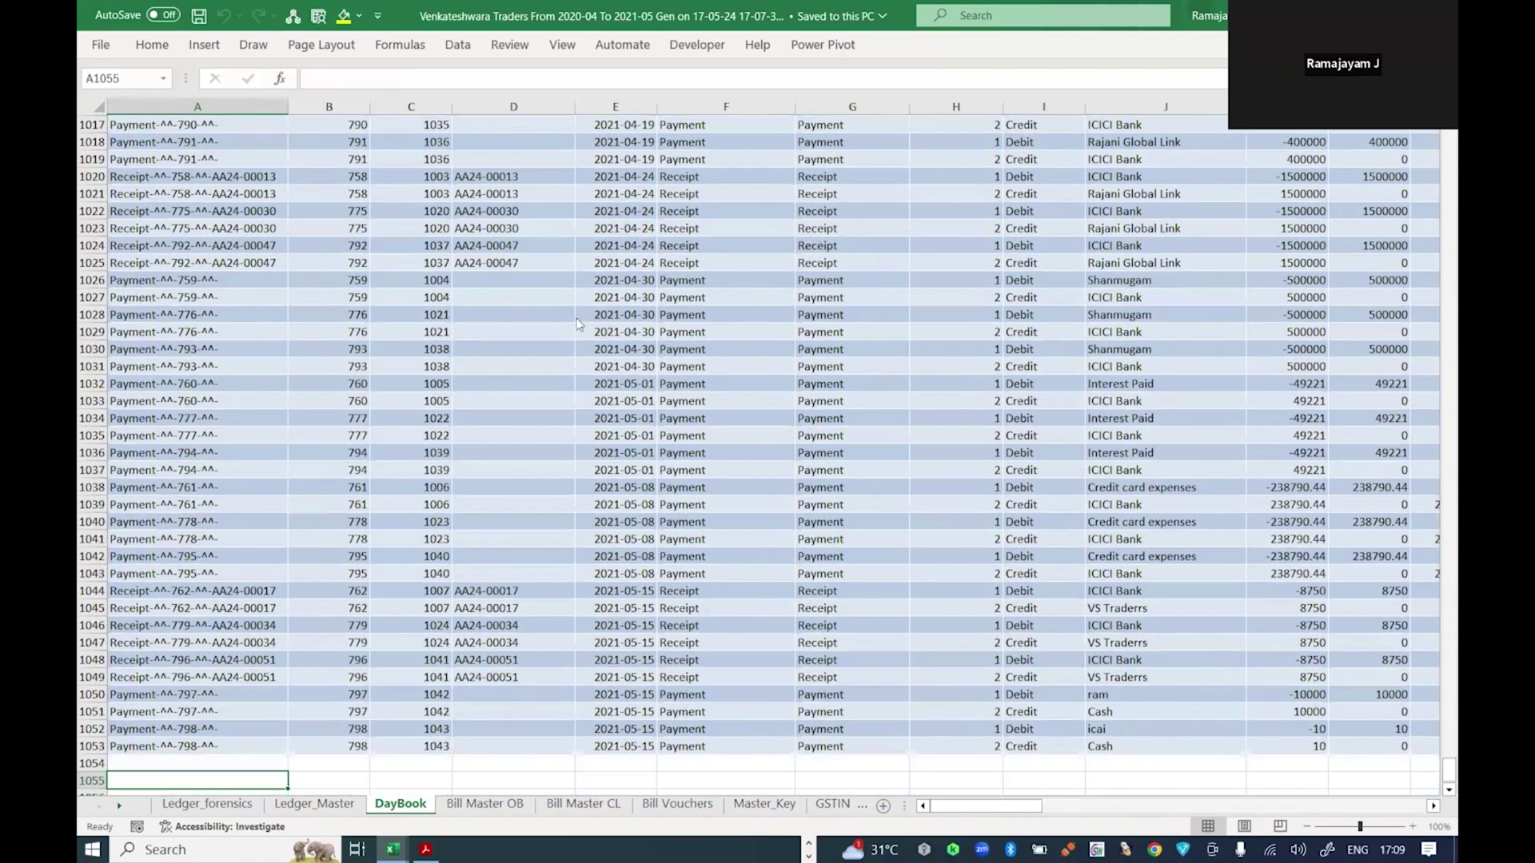
key(Up)
key(alt+Tab)
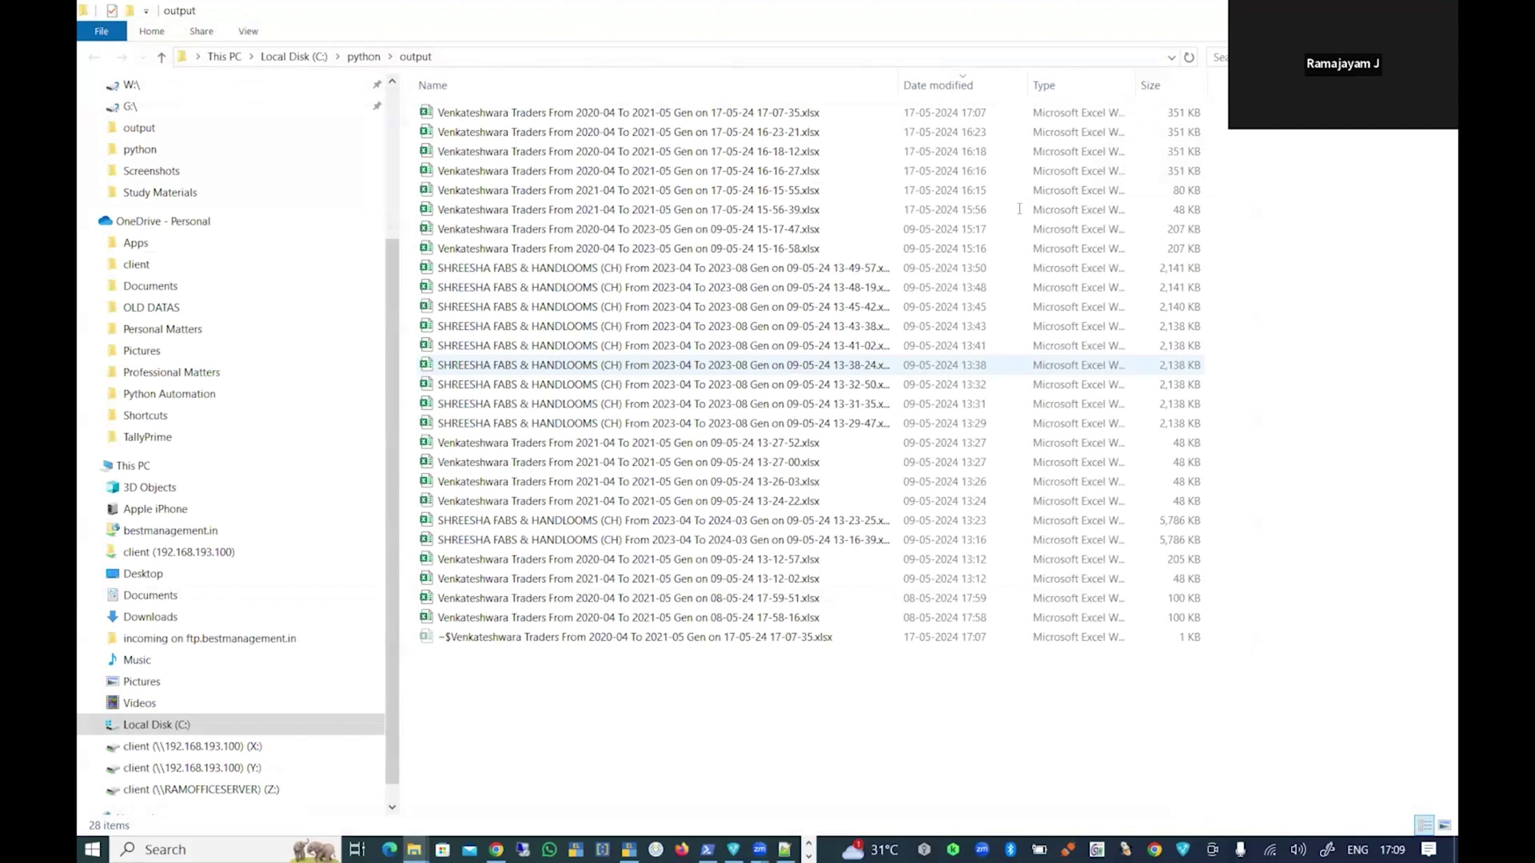
Step: Go to C:\python in File Explorer and open Time series forecasting data.xlsx
key(alt+Tab)
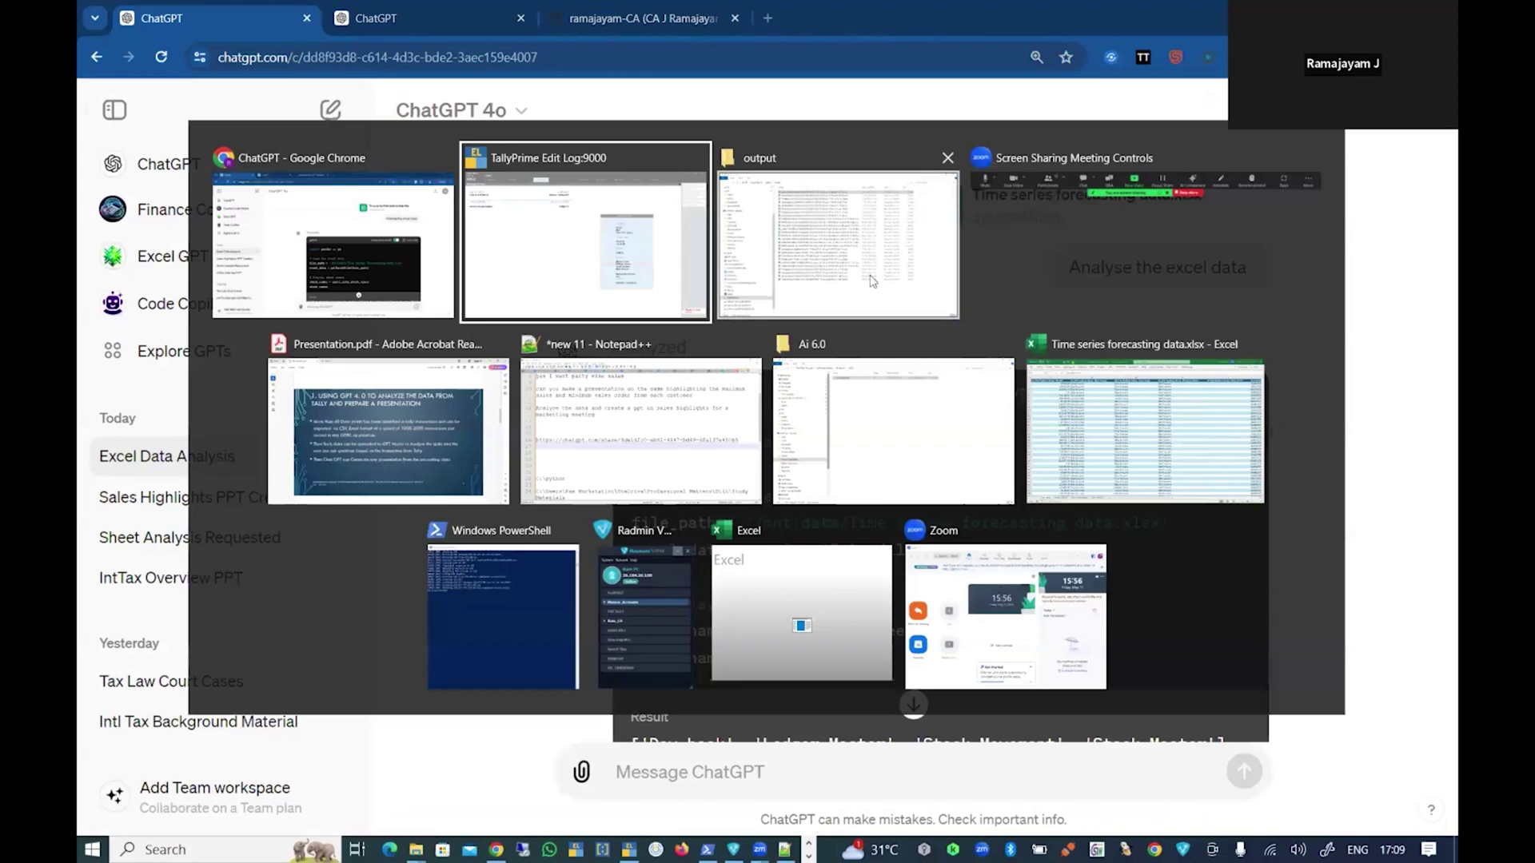
key(alt+Tab)
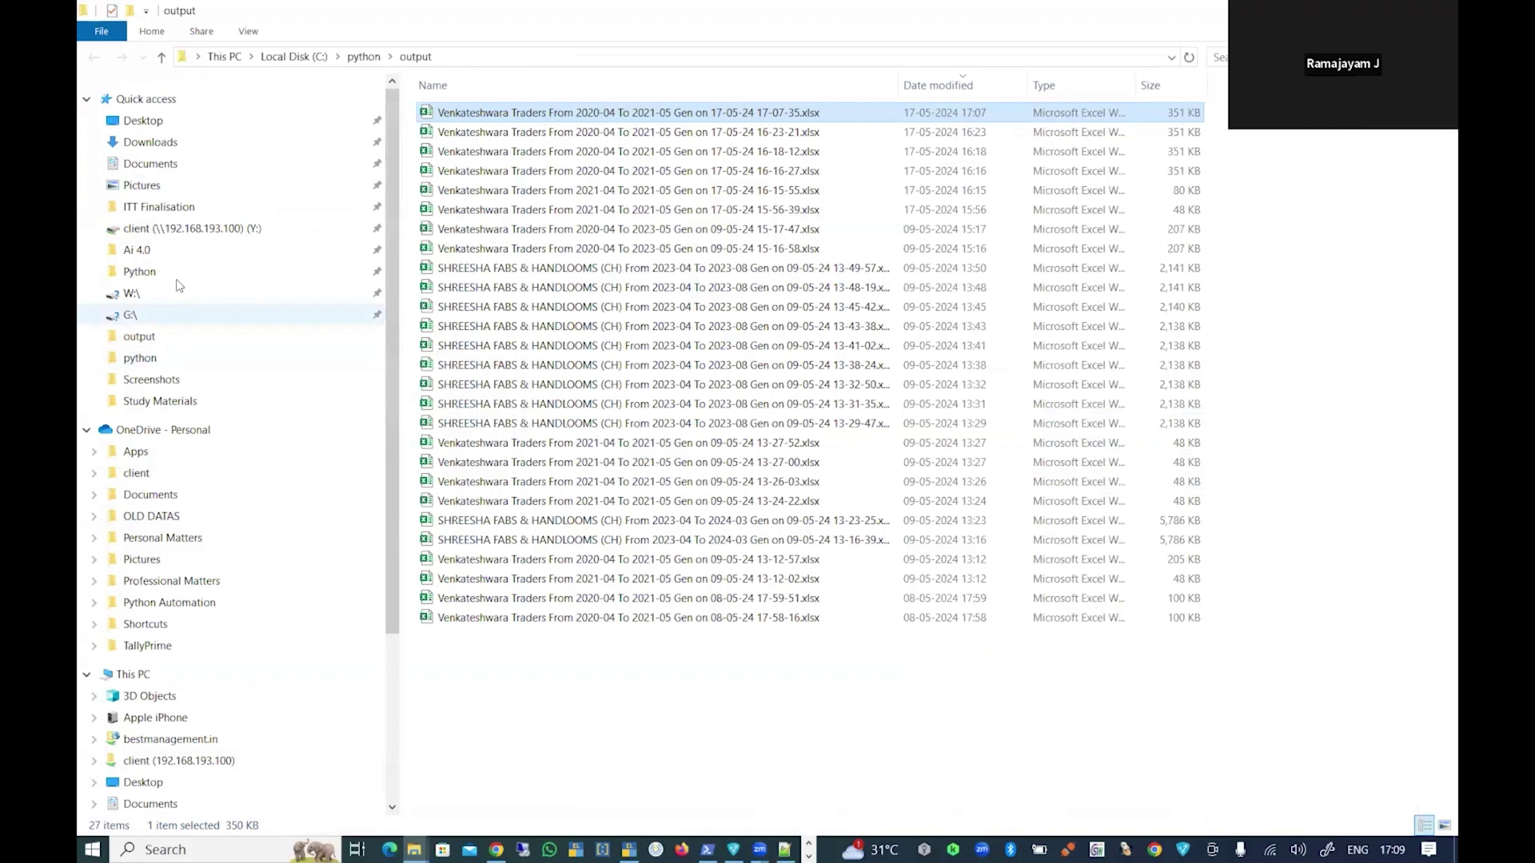
click(137, 249)
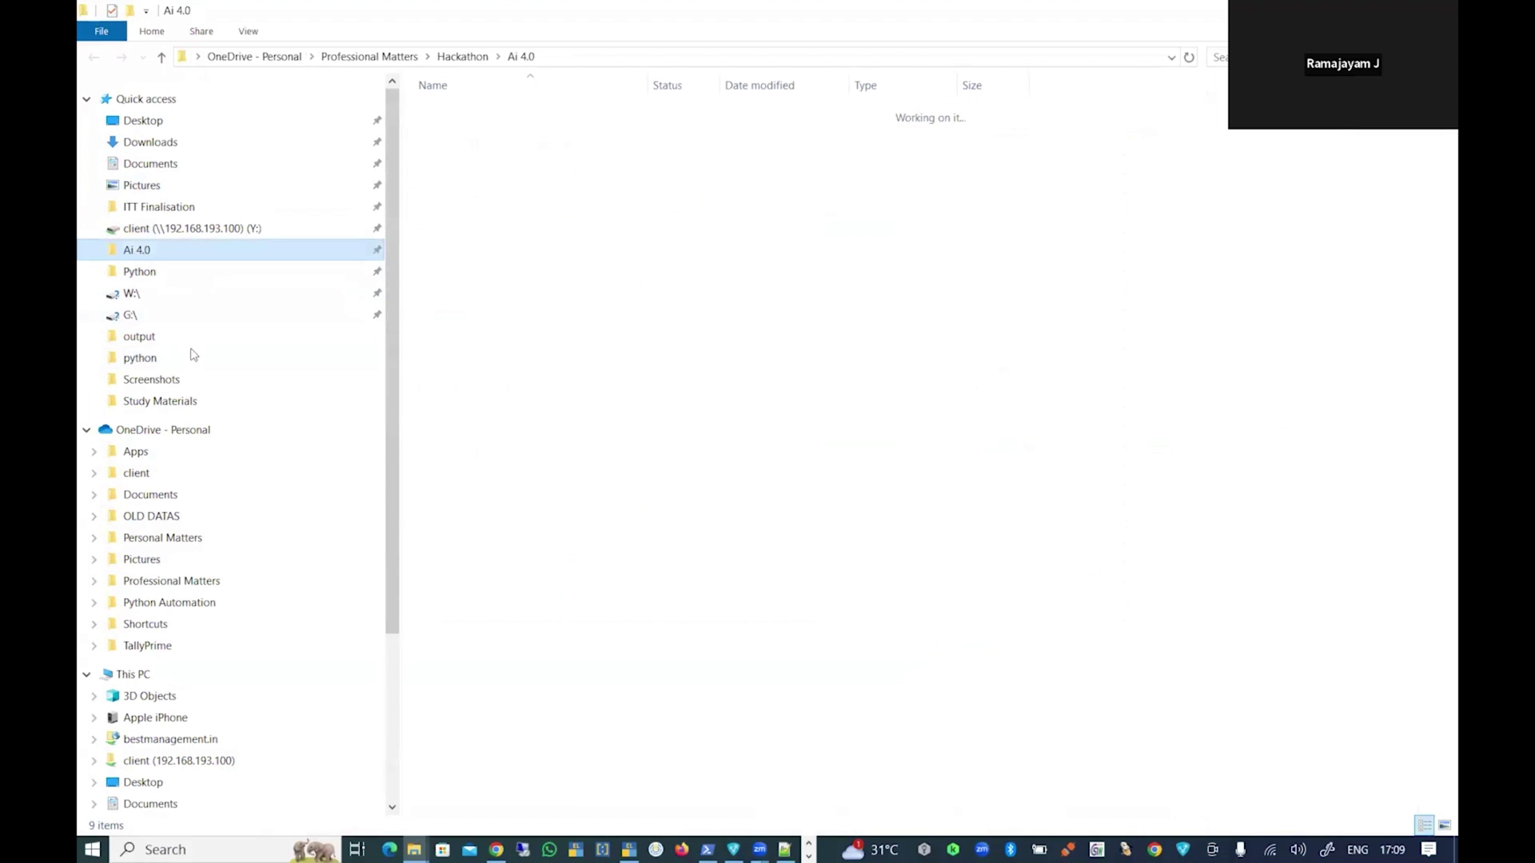
click(140, 357)
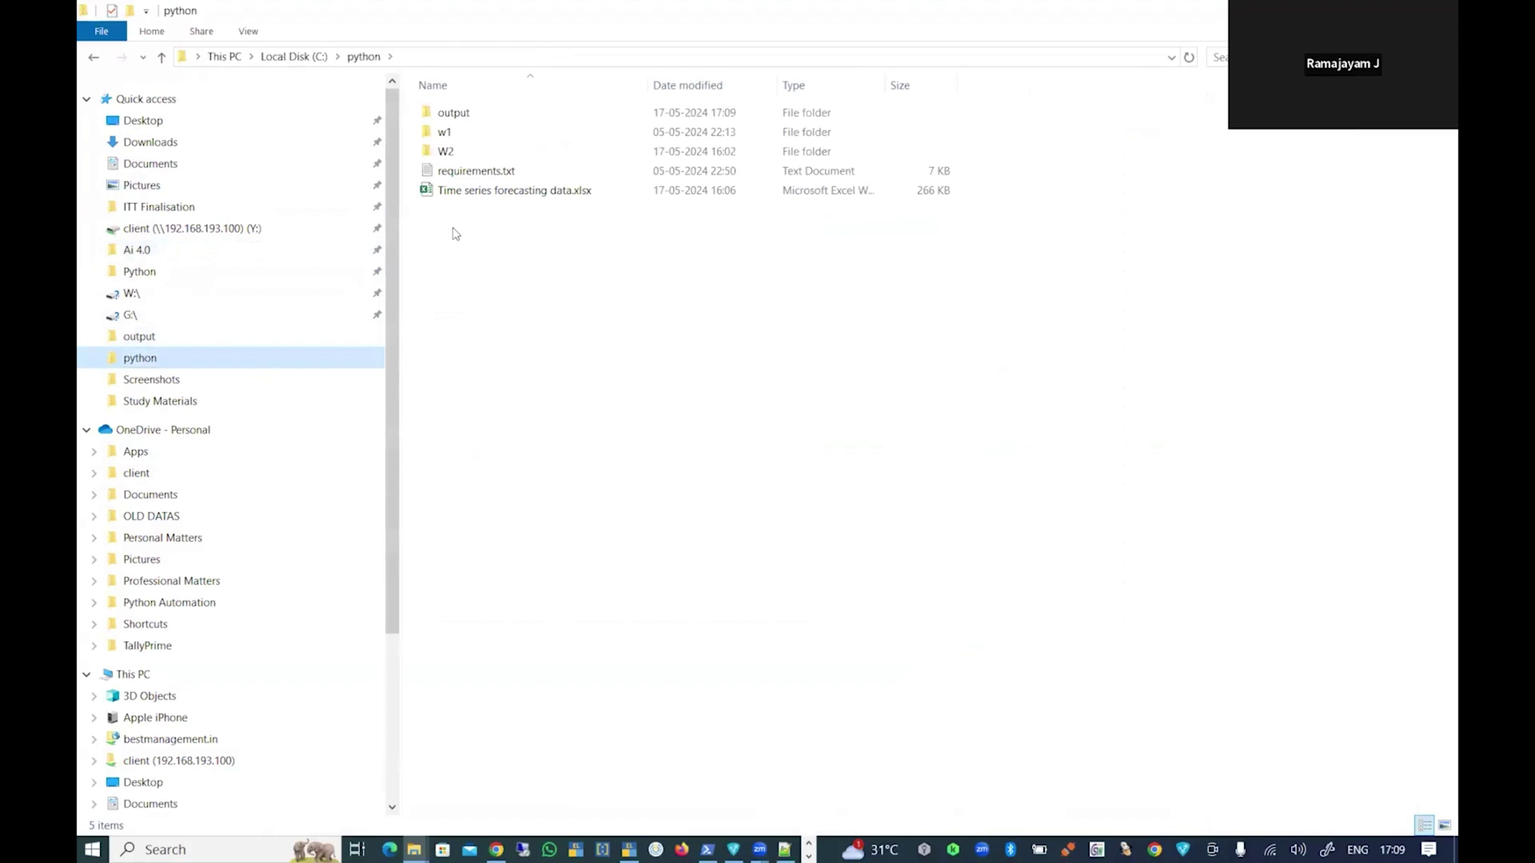
double_click(581, 200)
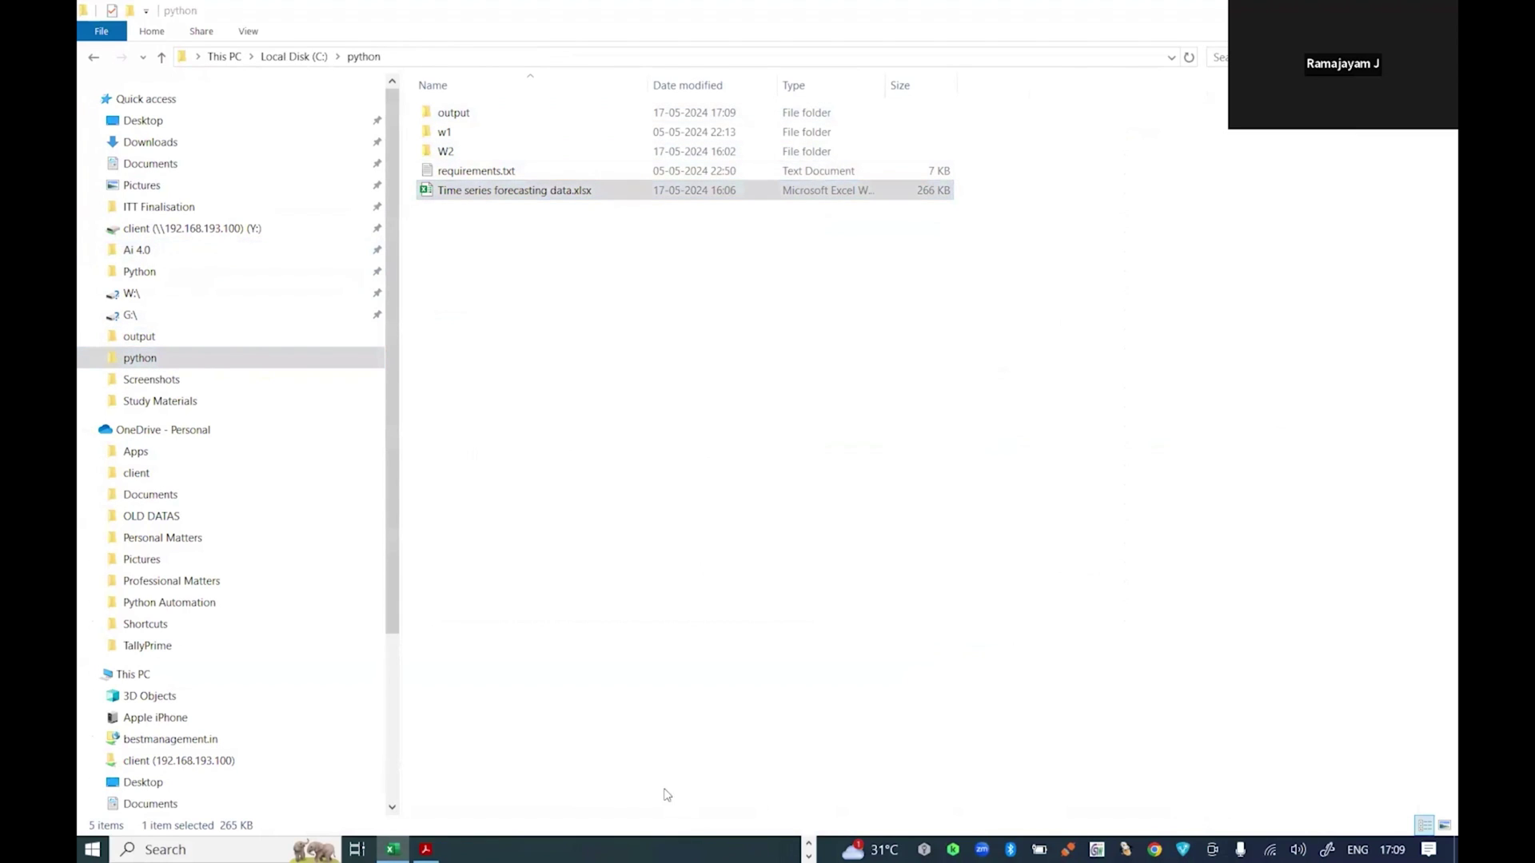
Step: In the workbook, page through the Ledger Master, Stock Movement and Stock Master sheets, then return to Day book
key(alt+Tab)
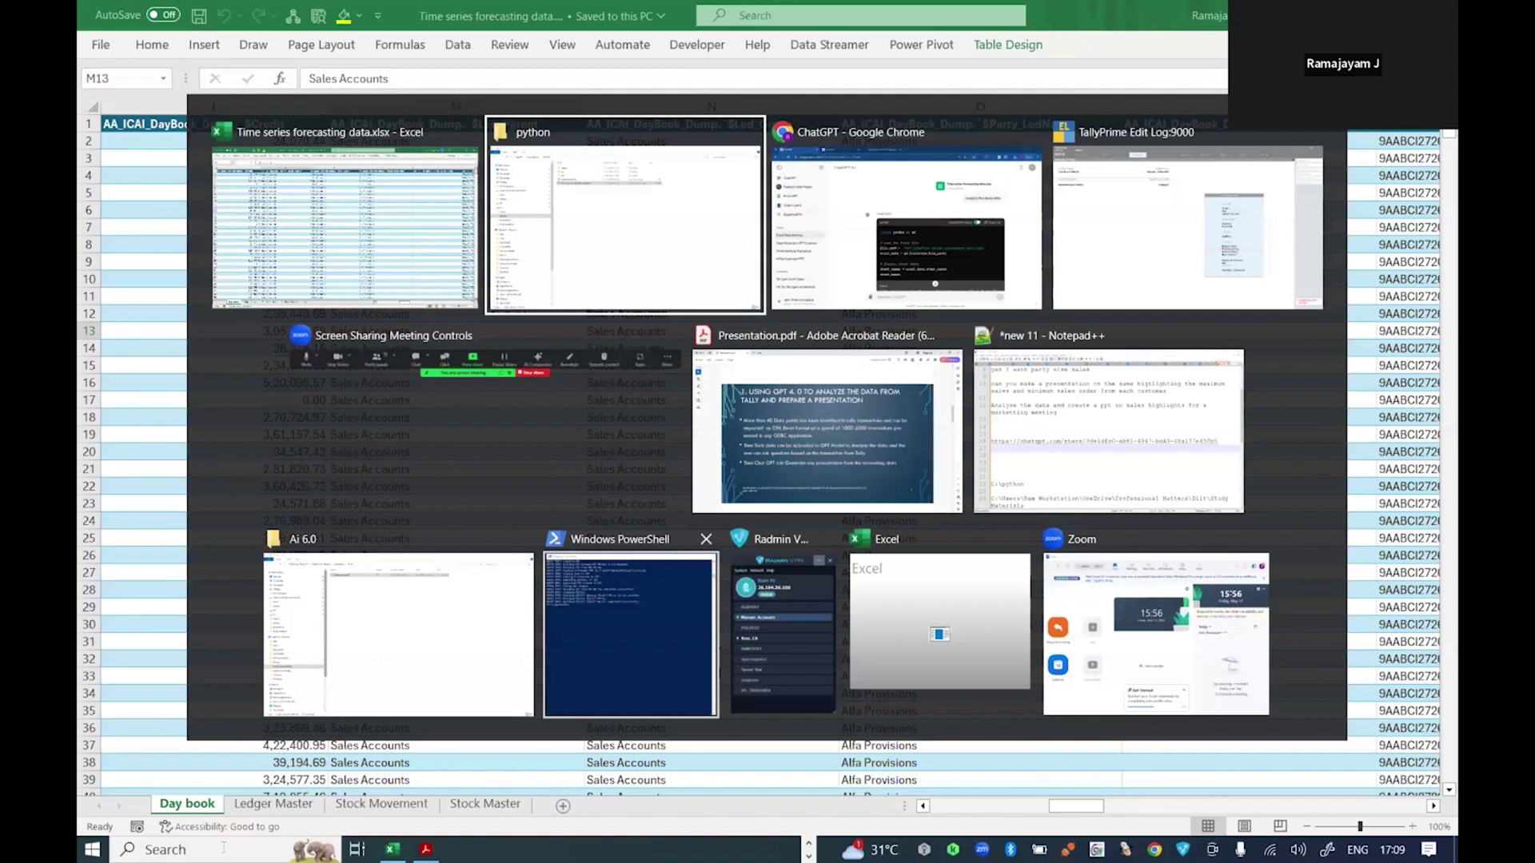
key(alt+Tab)
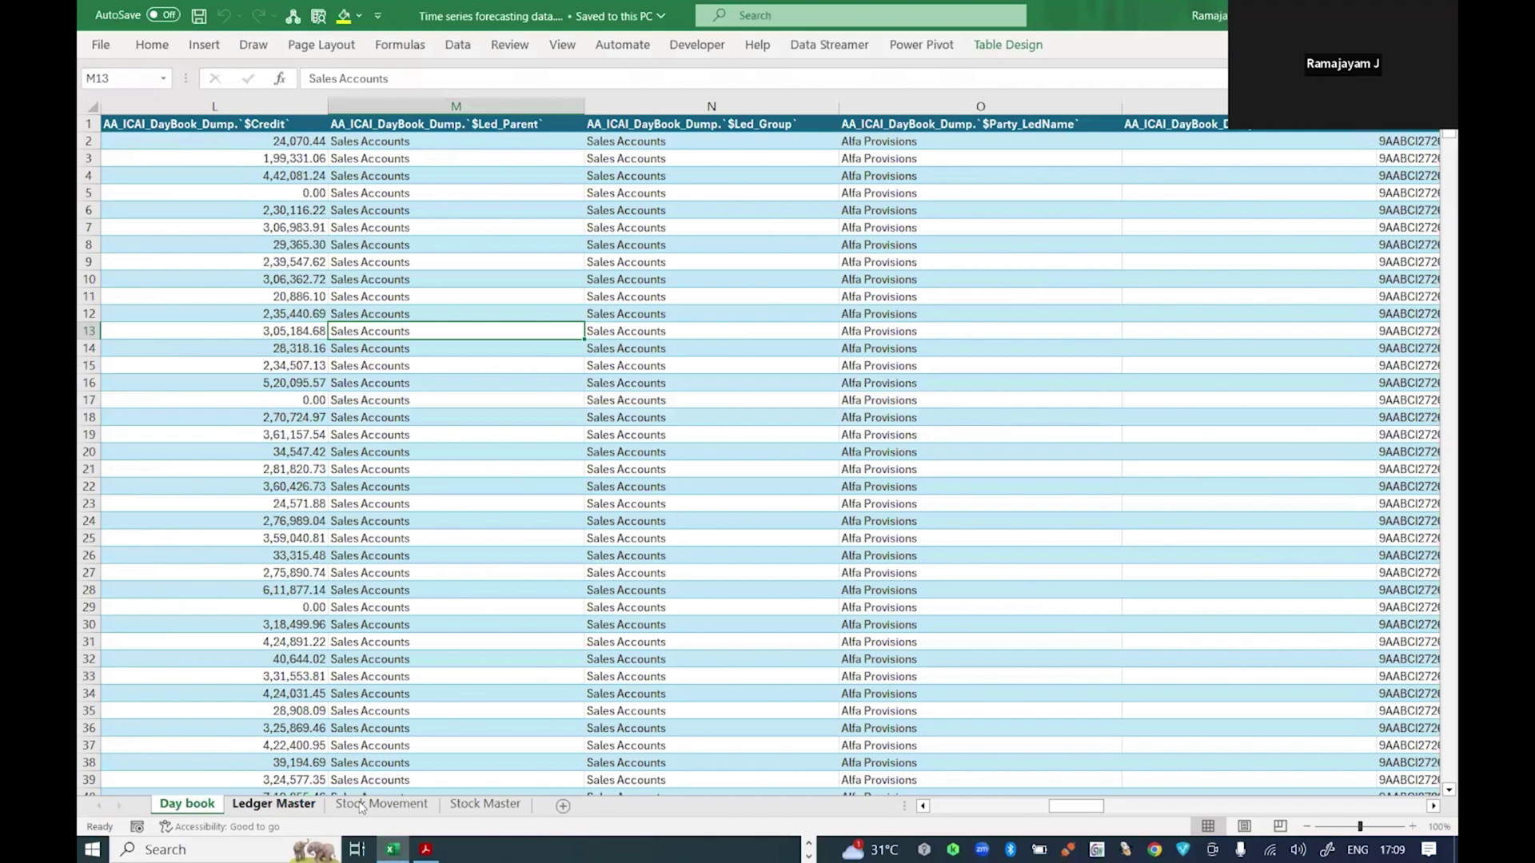
key(ctrl+Page_Down)
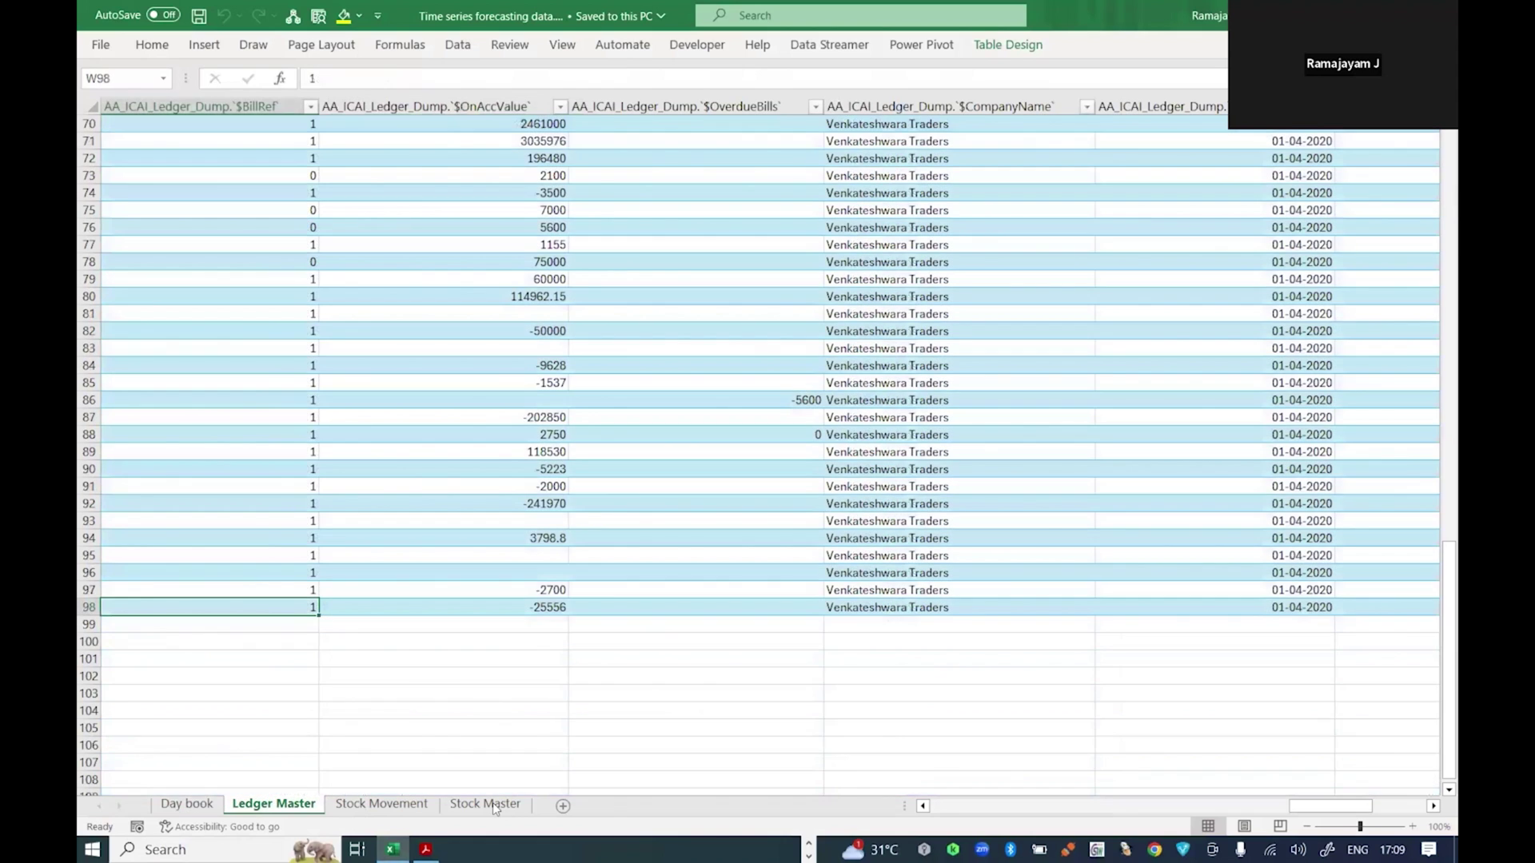
key(ctrl+Page_Down)
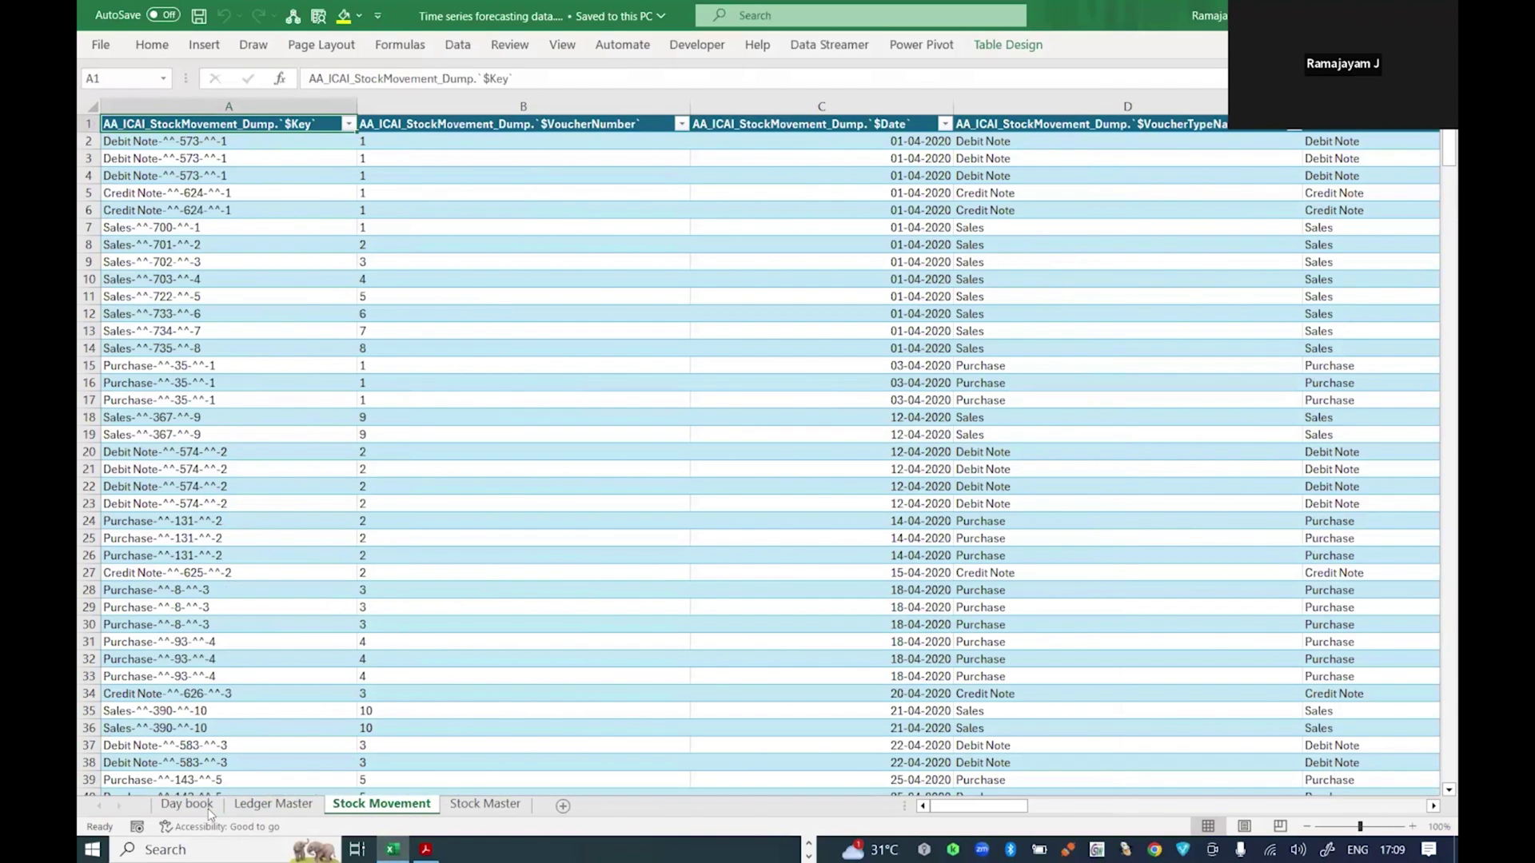
key(ctrl+Page_Down)
key(ctrl+Page_Up)
key(ctrl+Page_Up)
key(ctrl+Page_Up)
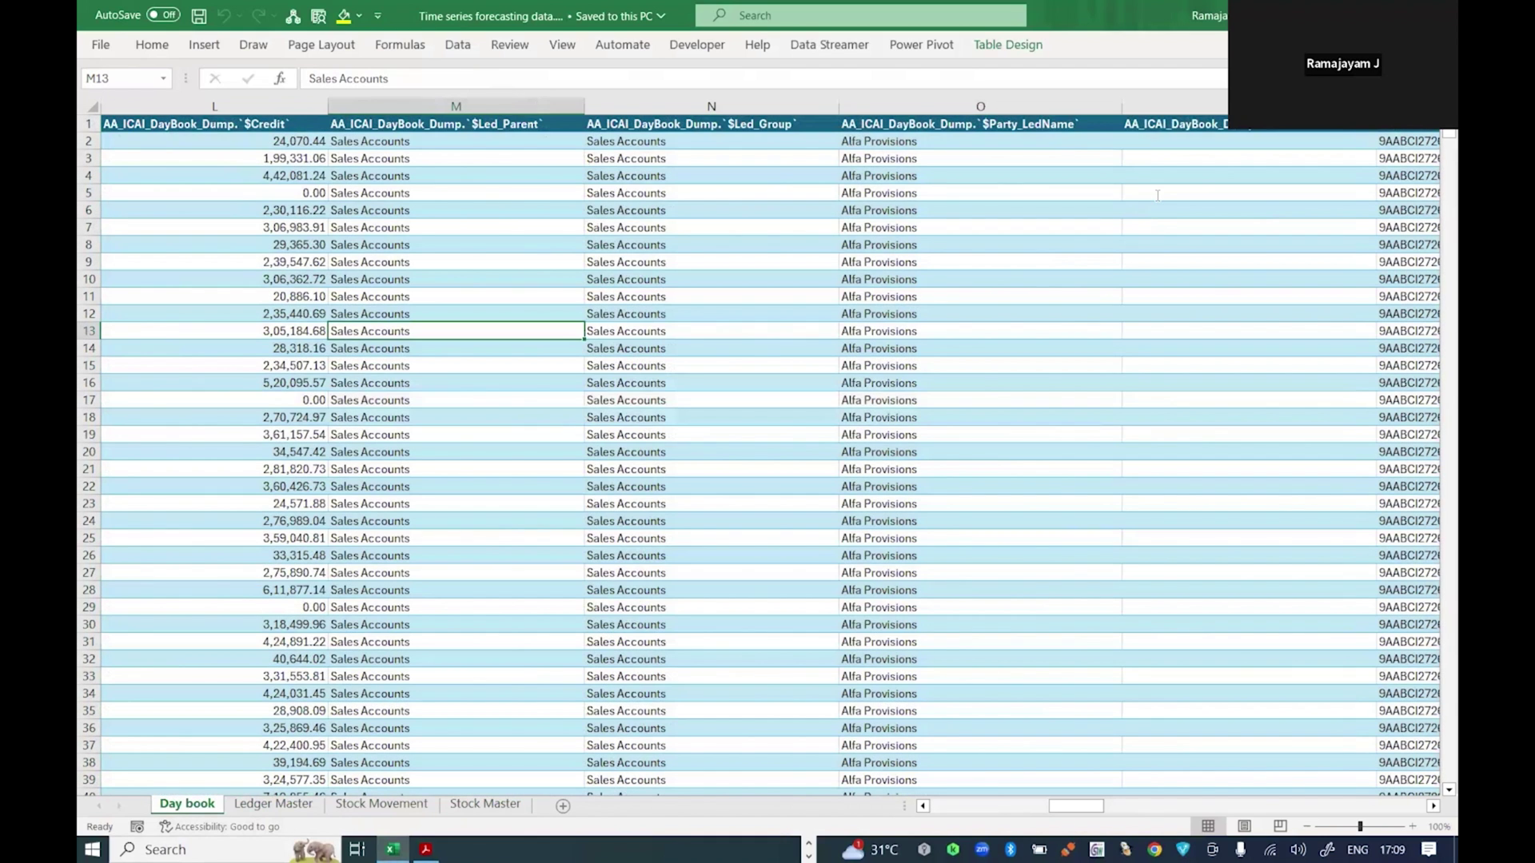
key(alt+Tab)
key(alt+Tab)
Step: Scroll the Excel Data Analysis chat from the sheet-name list to the party-wise sales table and python-pptx code
drag(1081, 267, 1251, 266)
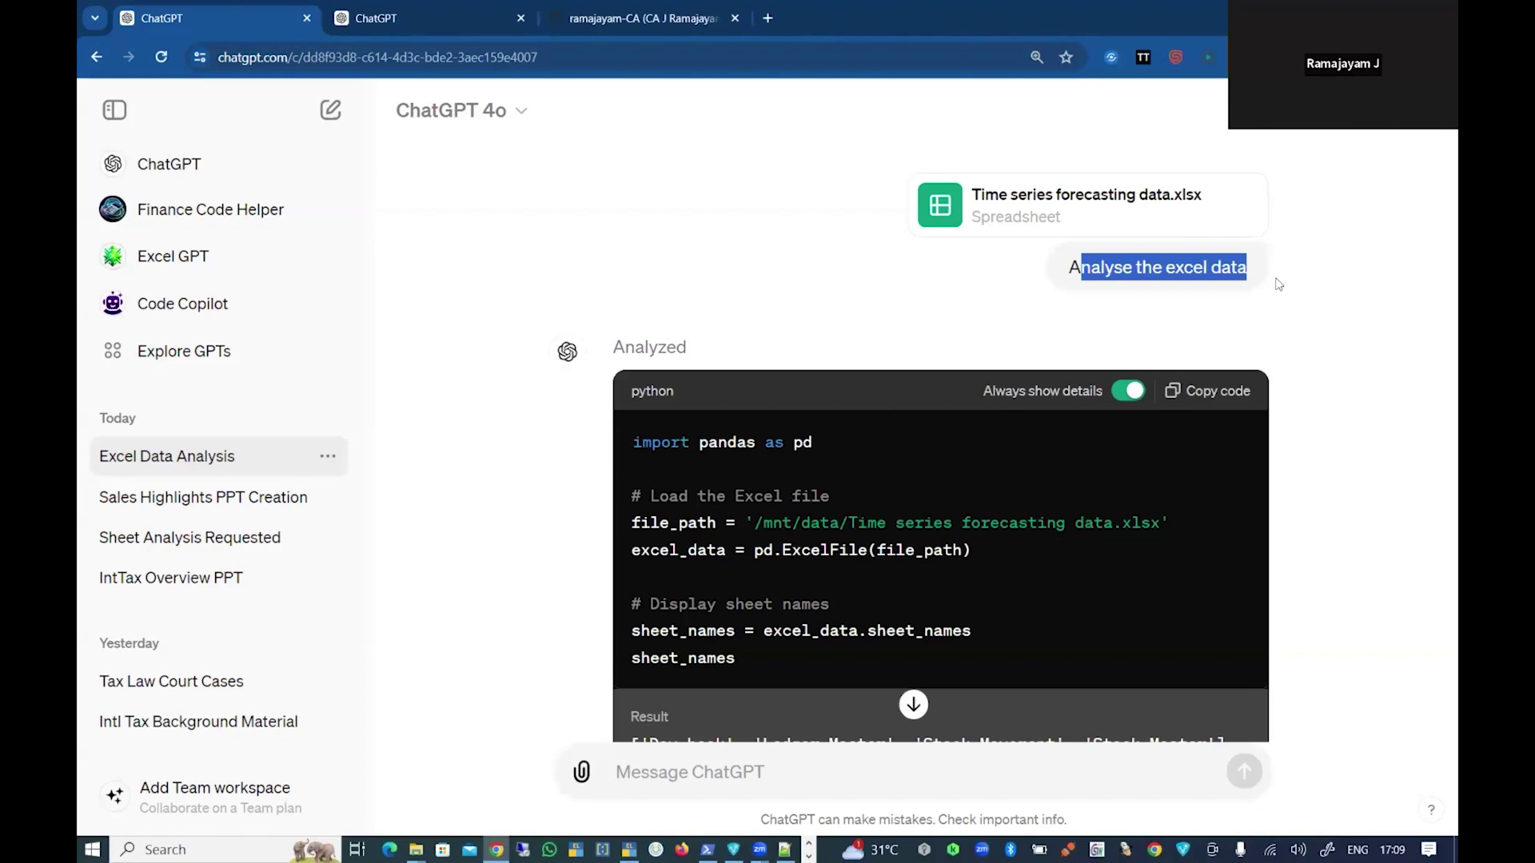
scroll(1241, 299, down, 6)
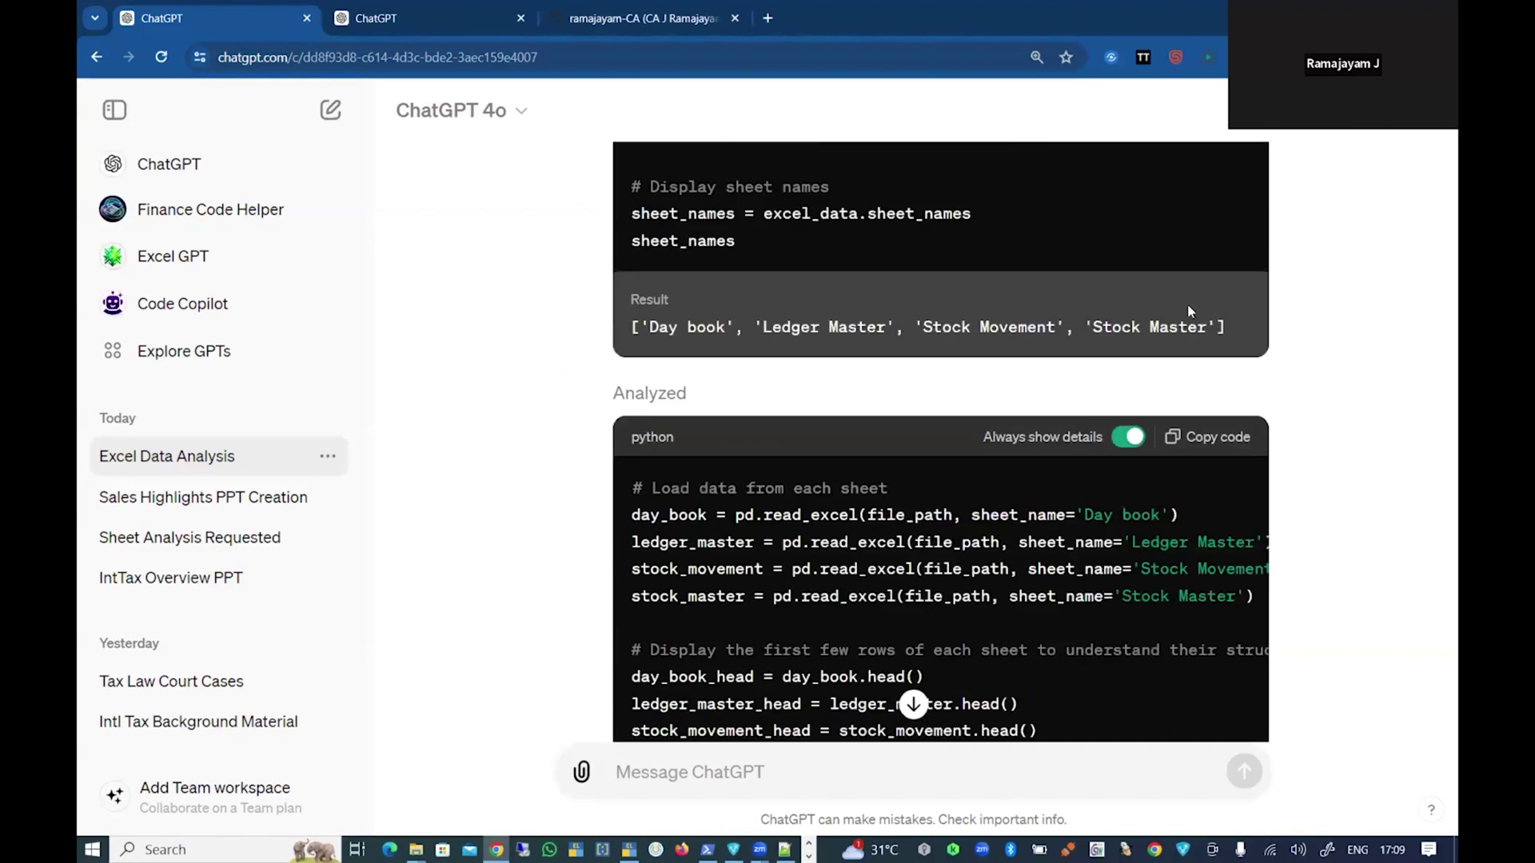
scroll(648, 328, up, 1)
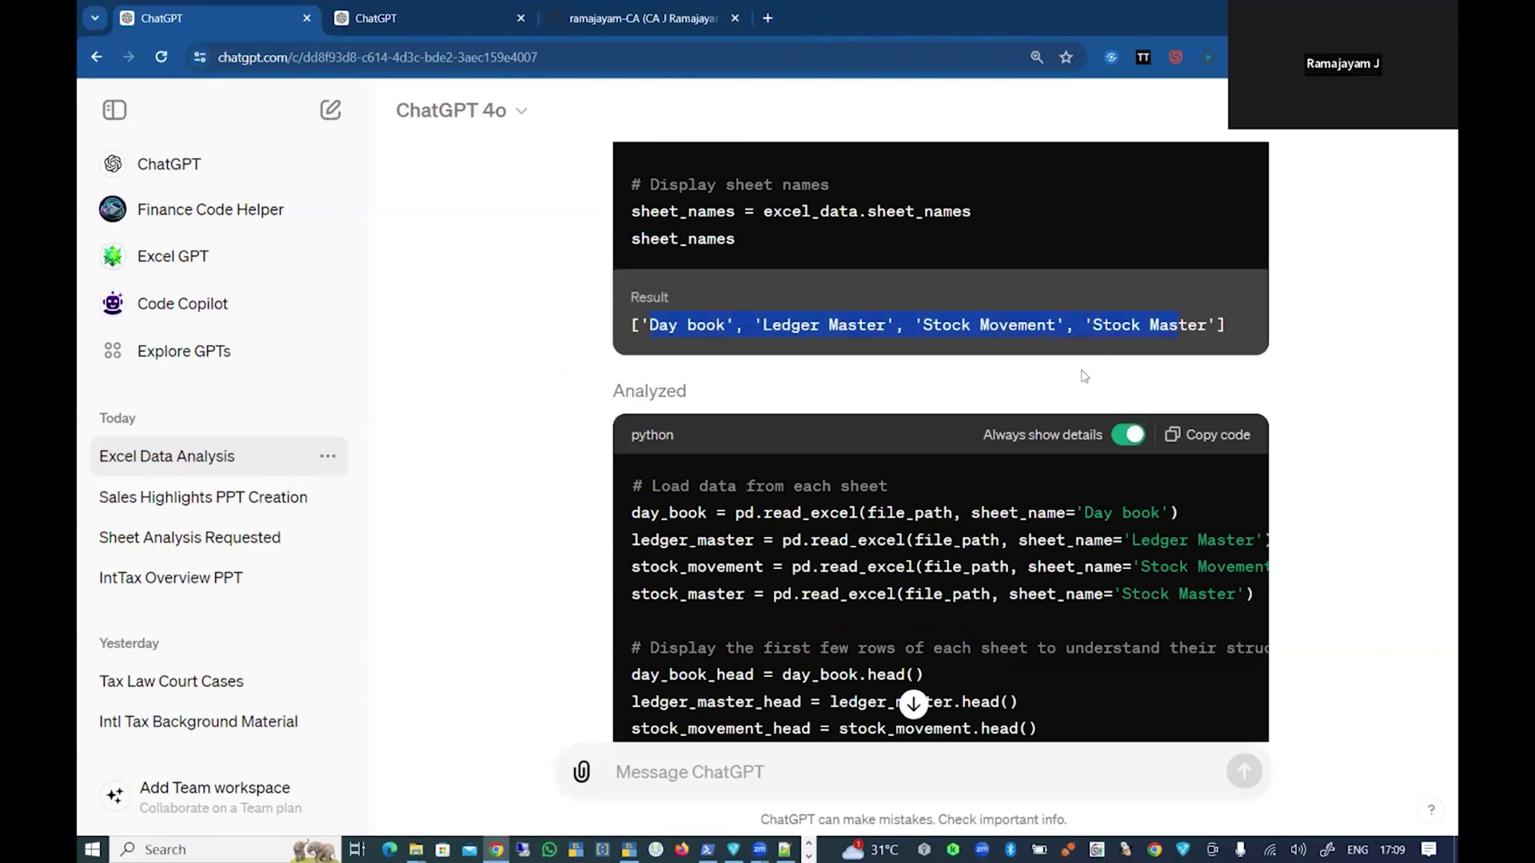
scroll(928, 484, down, 5)
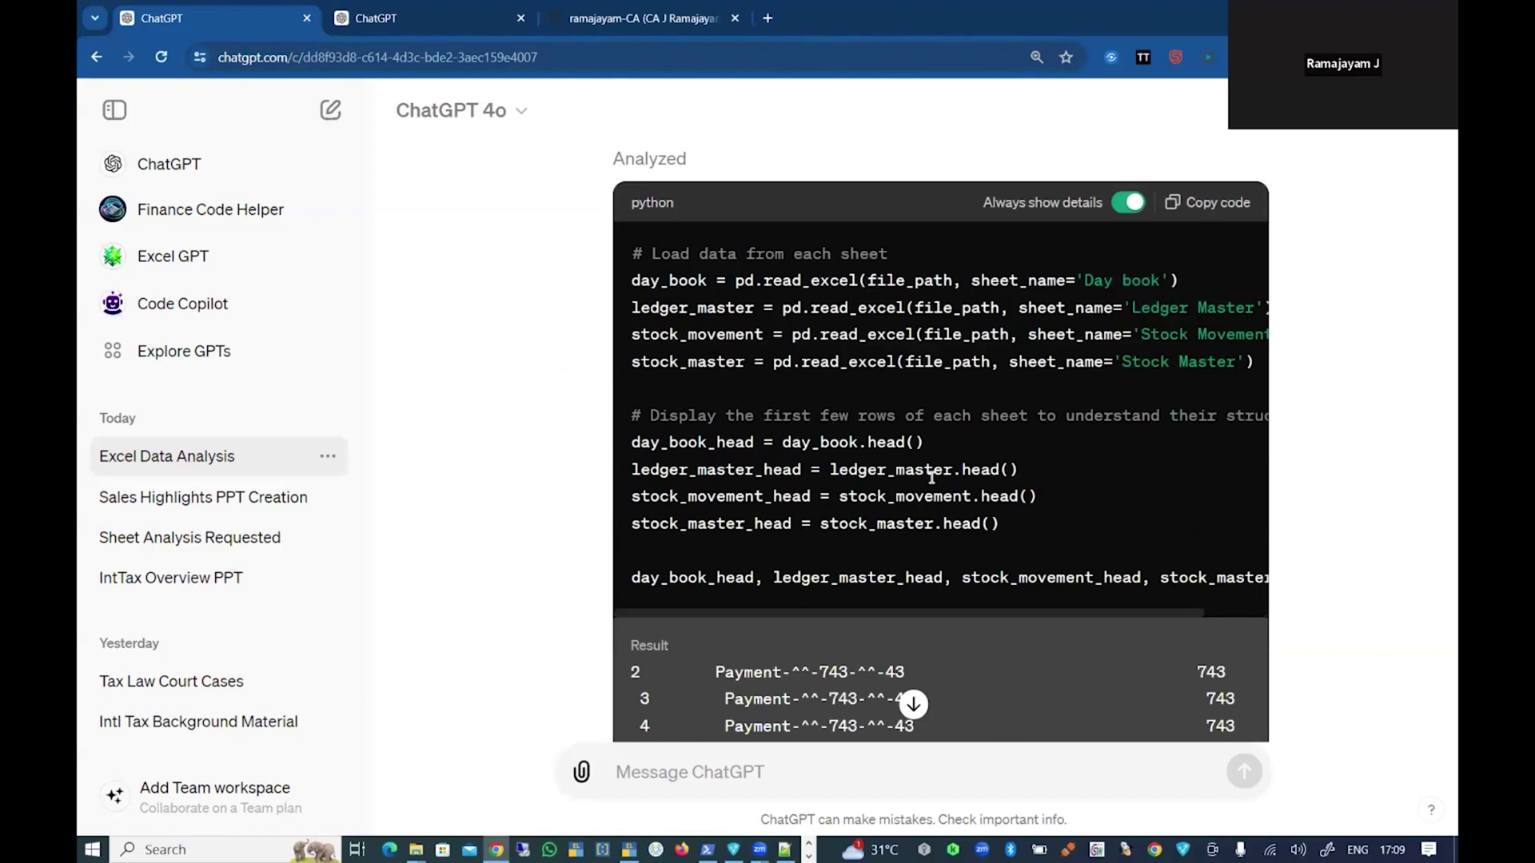
scroll(937, 430, up, 3)
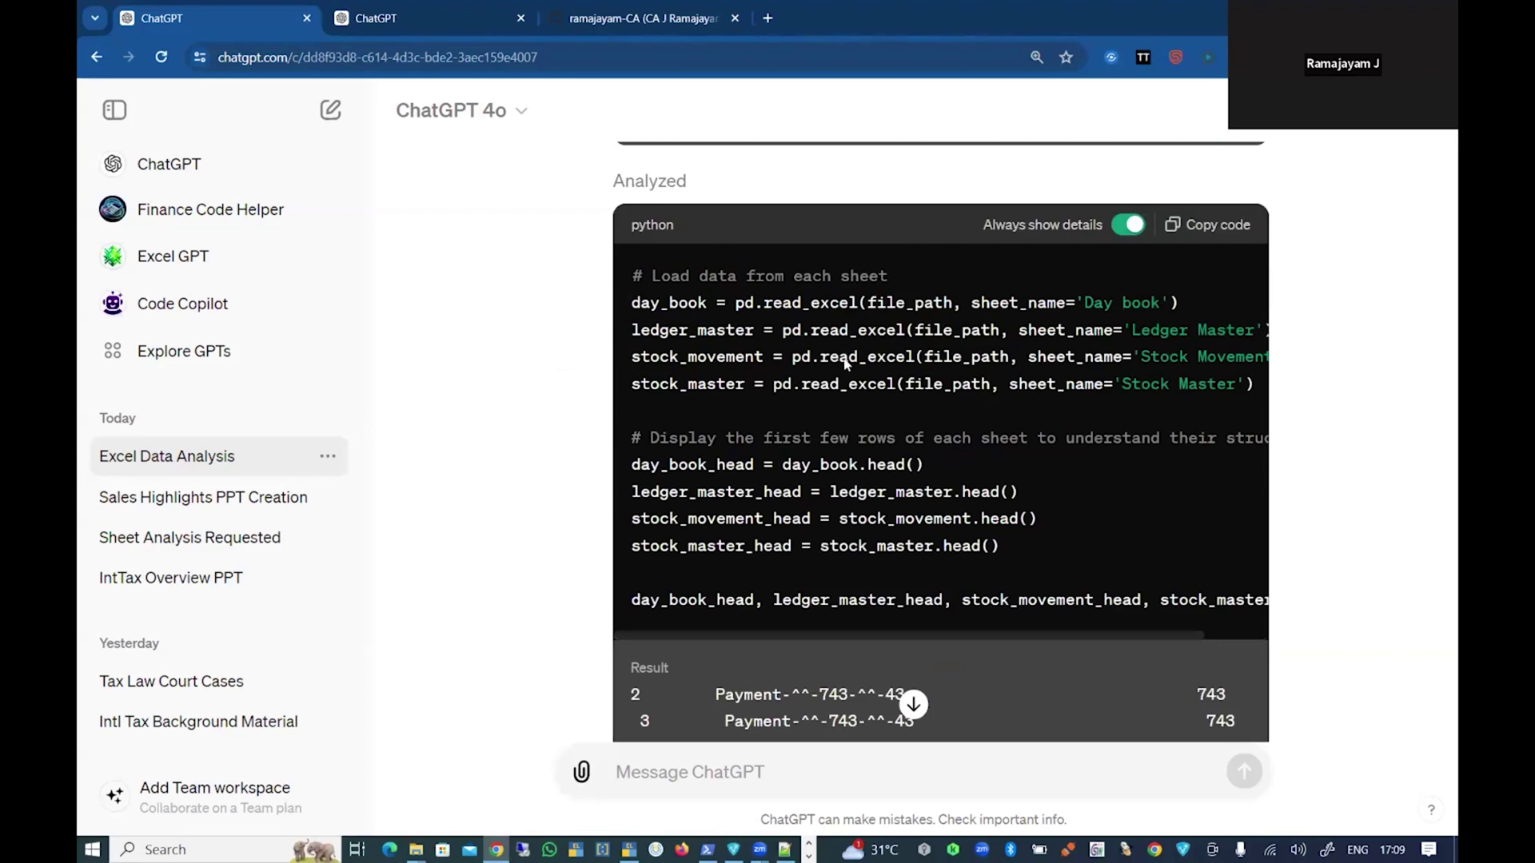
scroll(837, 379, up, 5)
drag(1182, 534, 650, 534)
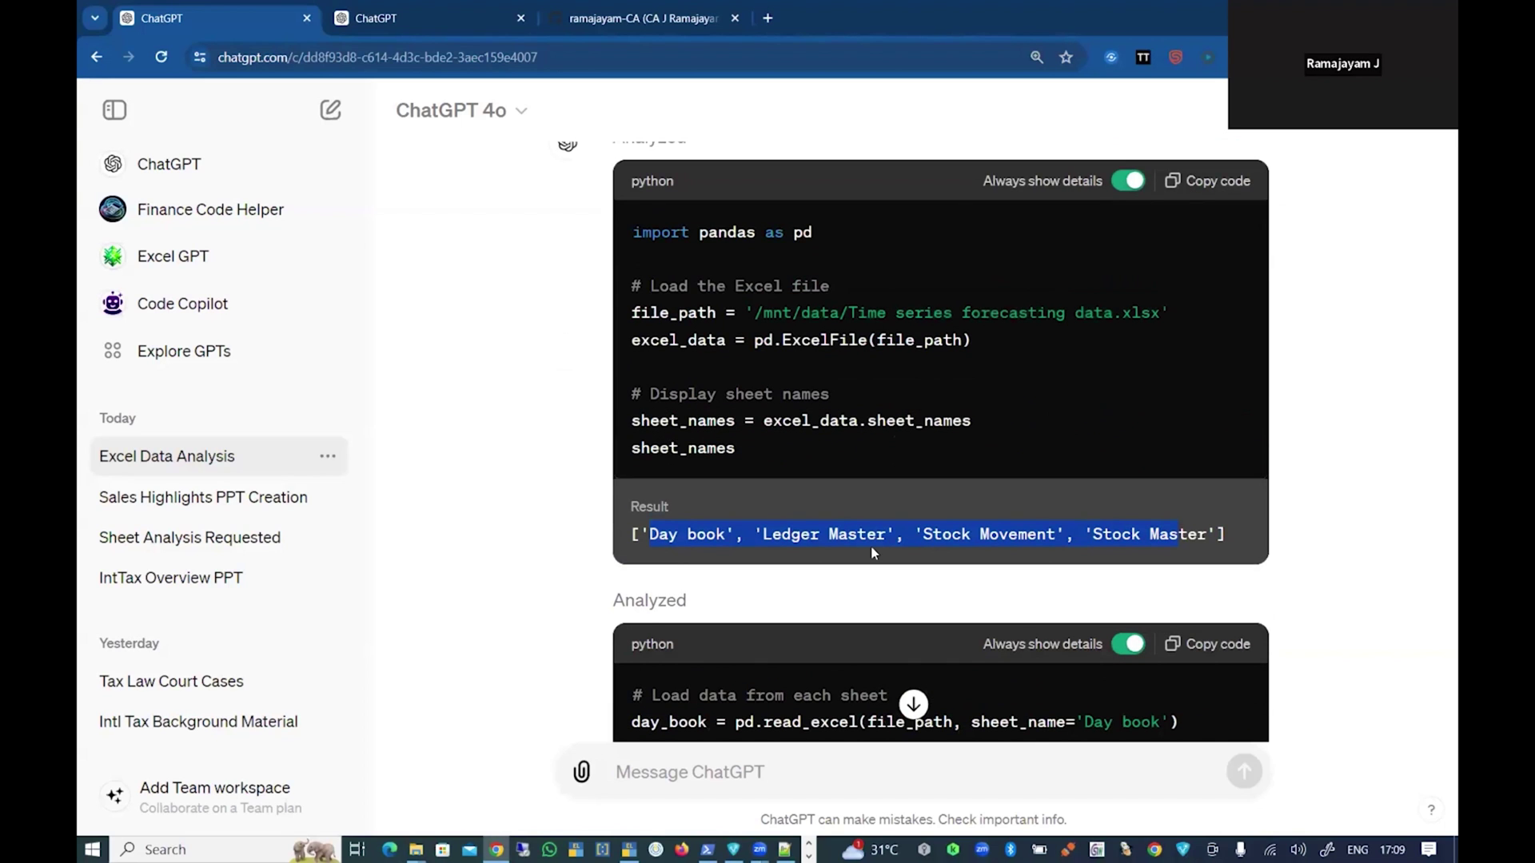
scroll(871, 545, down, 7)
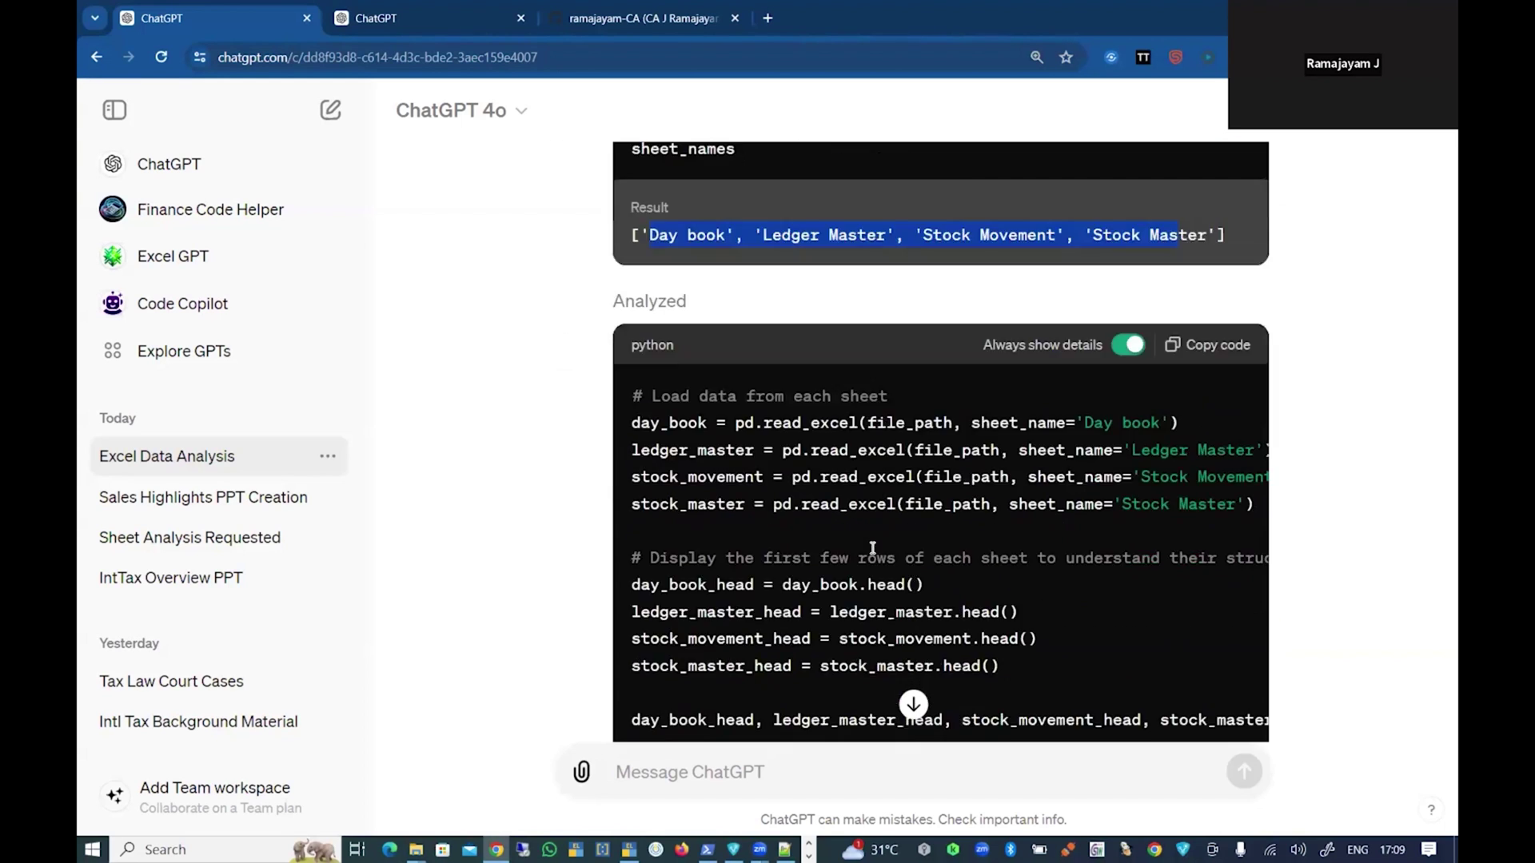
scroll(872, 547, down, 18)
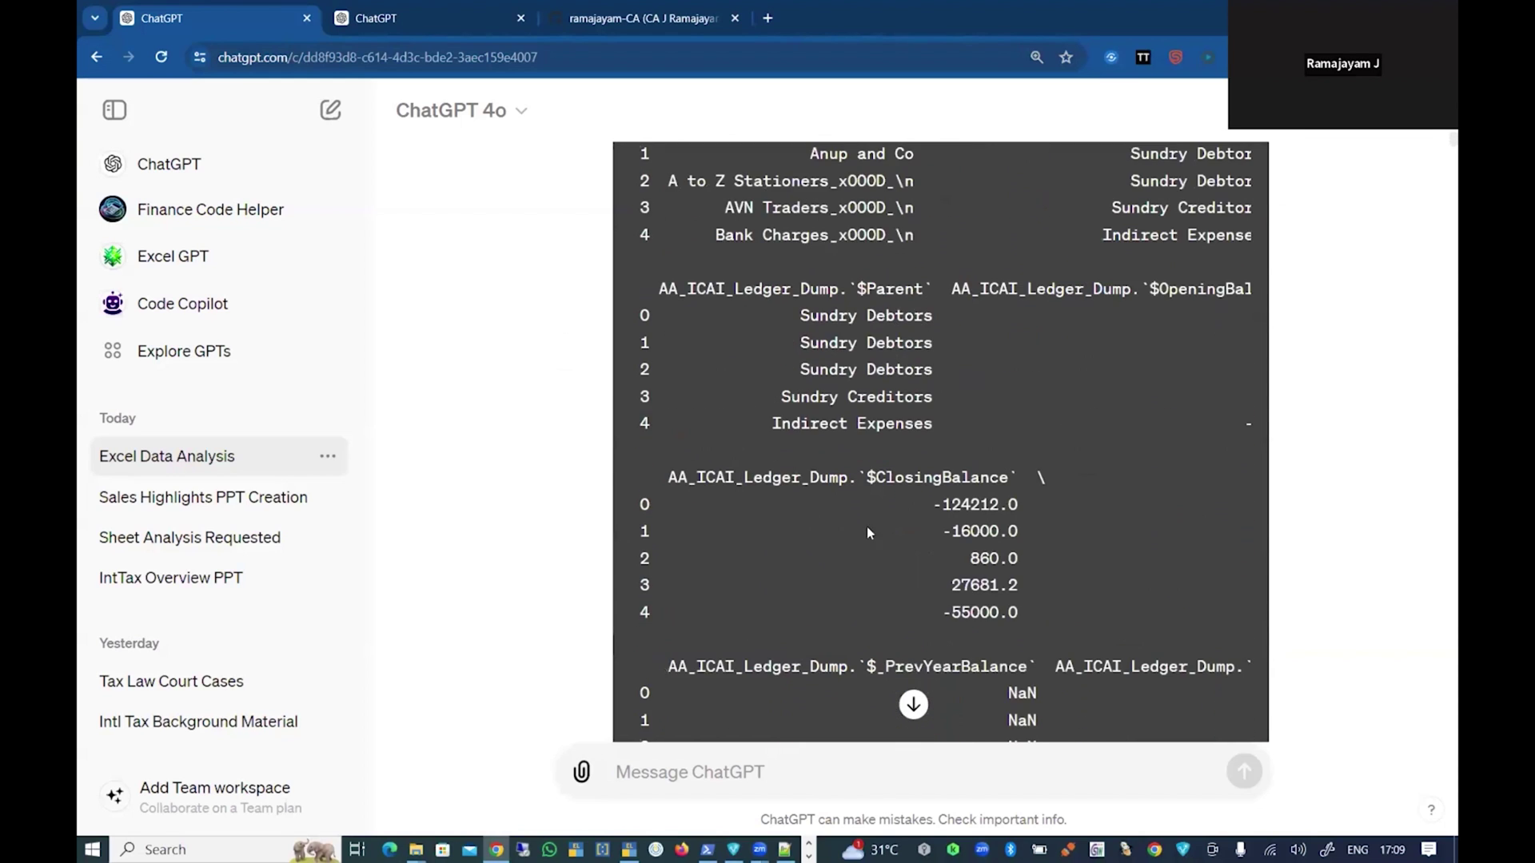
scroll(867, 526, up, 10)
scroll(824, 286, down, 5)
scroll(824, 286, up, 7)
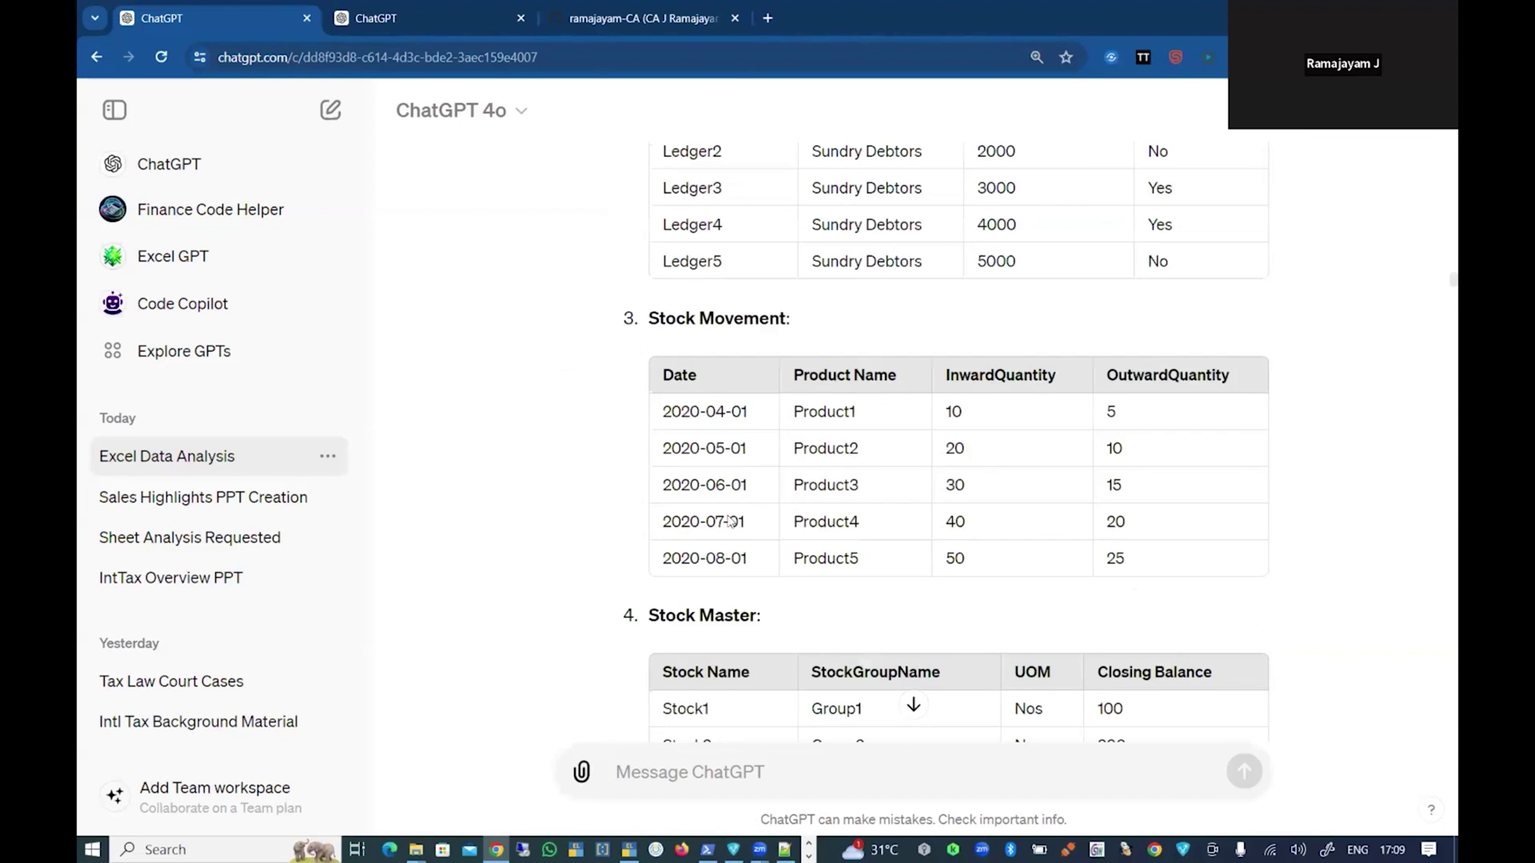
scroll(730, 521, up, 5)
scroll(756, 480, down, 11)
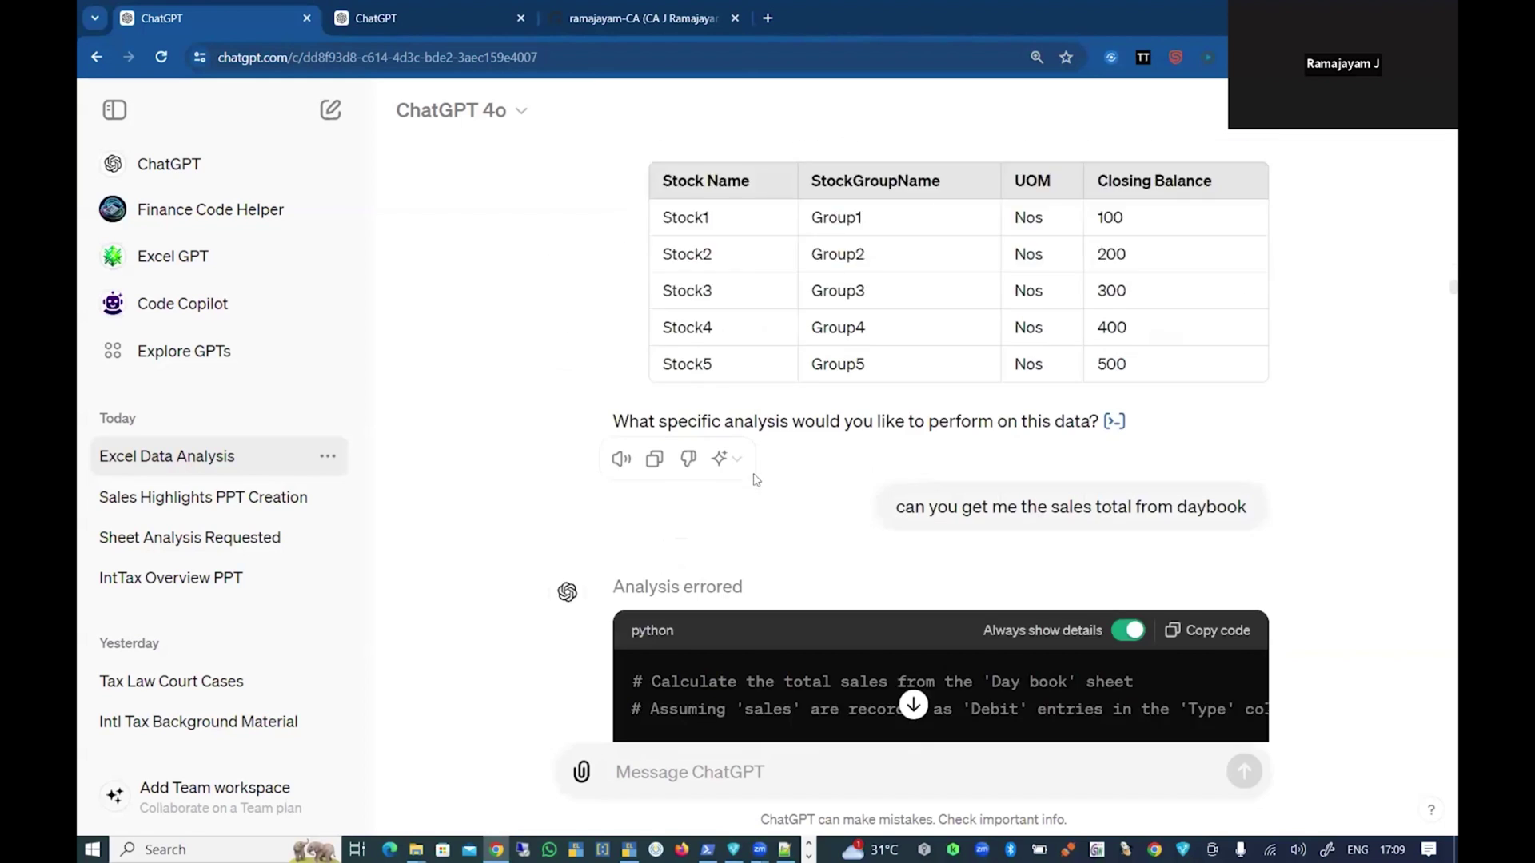
scroll(756, 480, down, 6)
scroll(755, 478, down, 5)
scroll(795, 615, down, 8)
scroll(795, 615, down, 20)
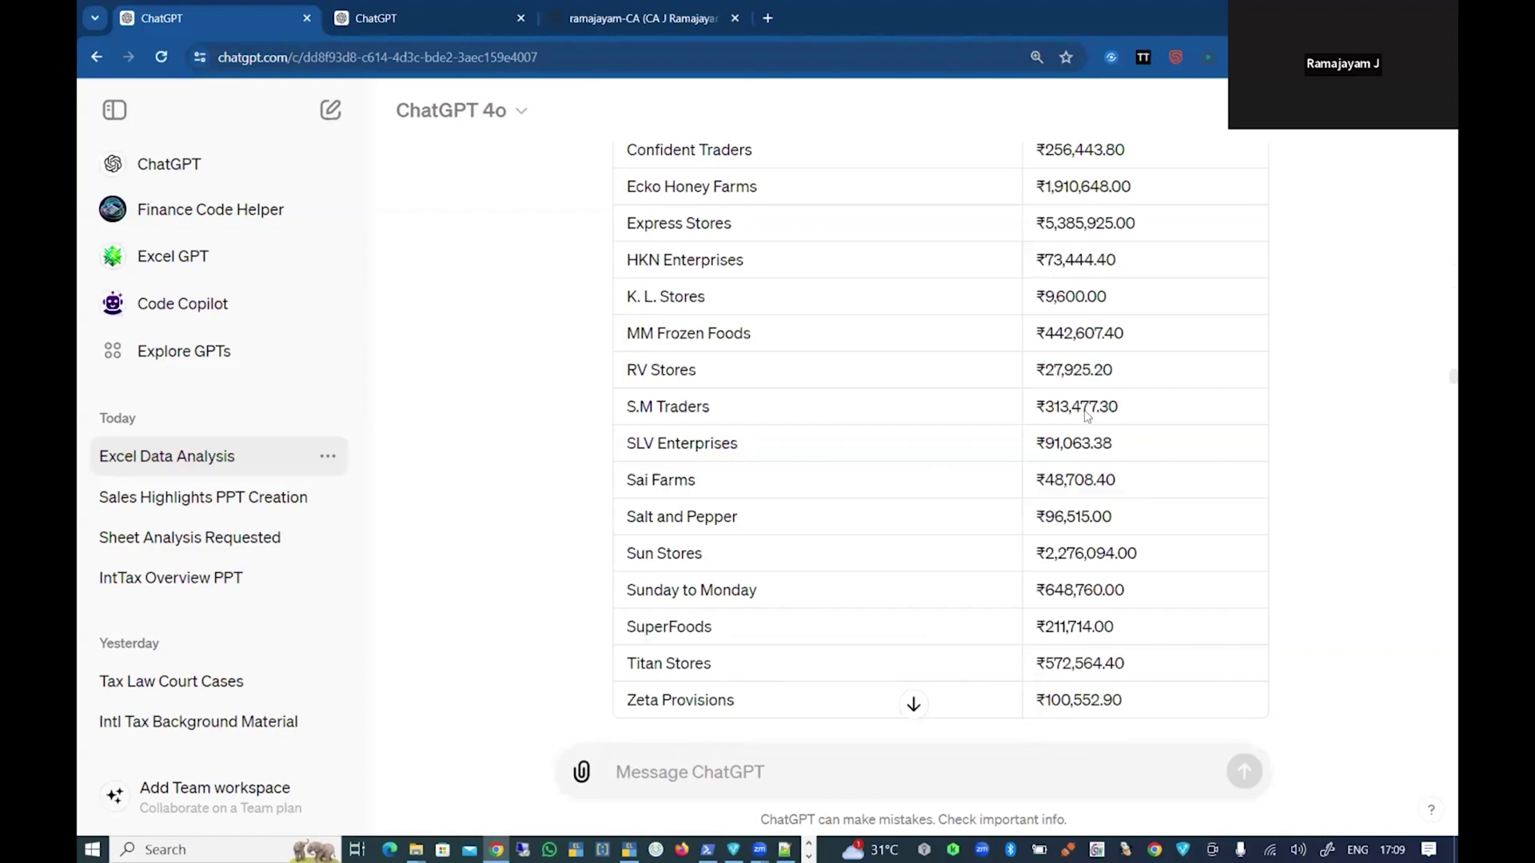
scroll(1087, 414, down, 20)
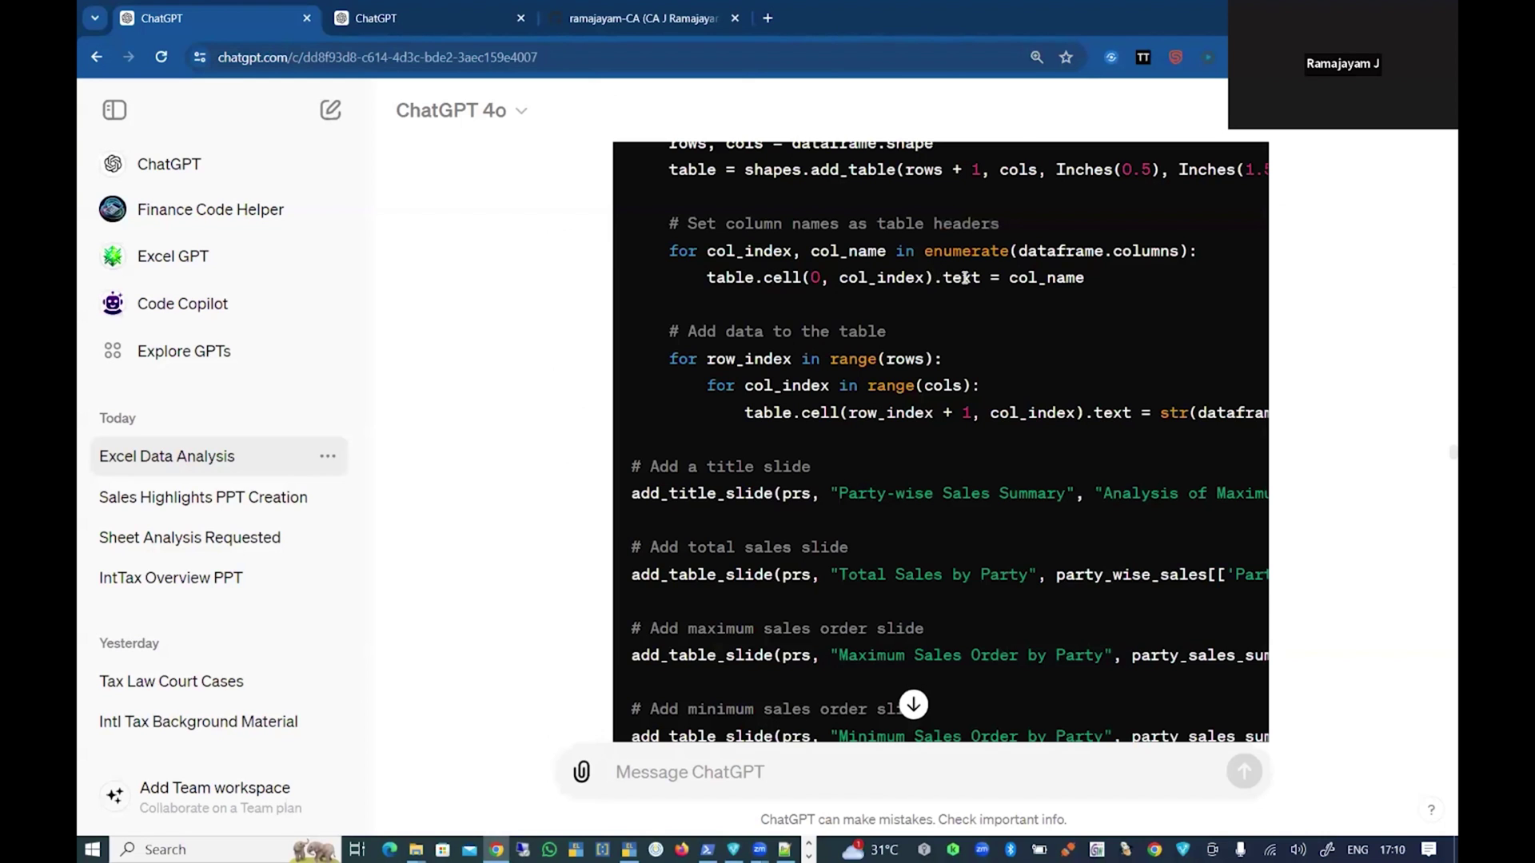
Step: Copy the daybook sales-total prompt from Notepad++ and send it to ChatGPT
key(alt+Tab)
key(alt+Tab)
key(alt+Tab)
key(alt+Tab)
key(alt+Tab)
key(alt+Tab)
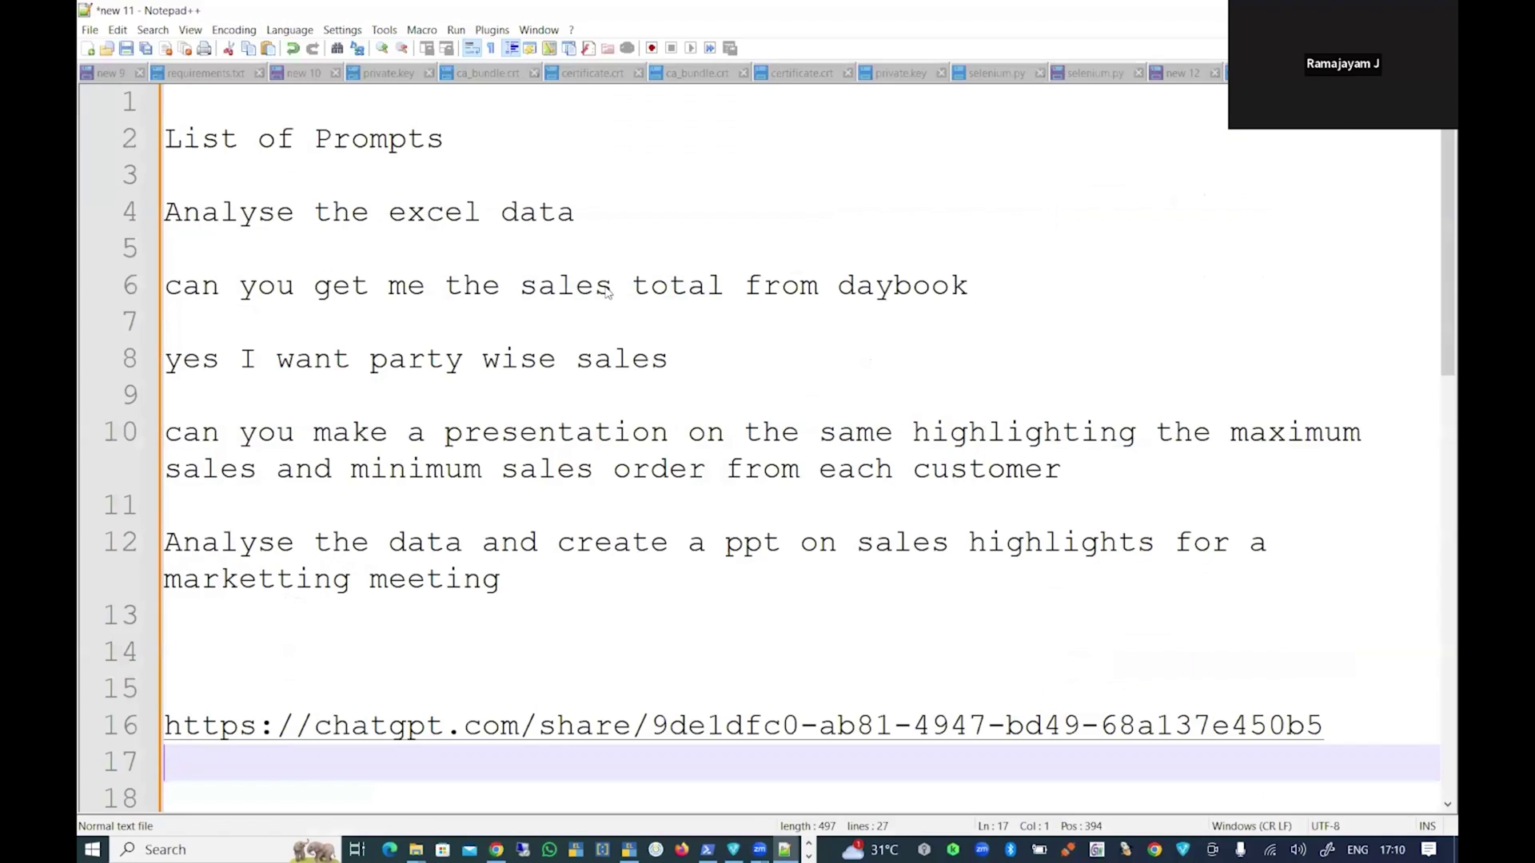
triple_click(640, 296)
key(ctrl+c)
key(alt+Tab)
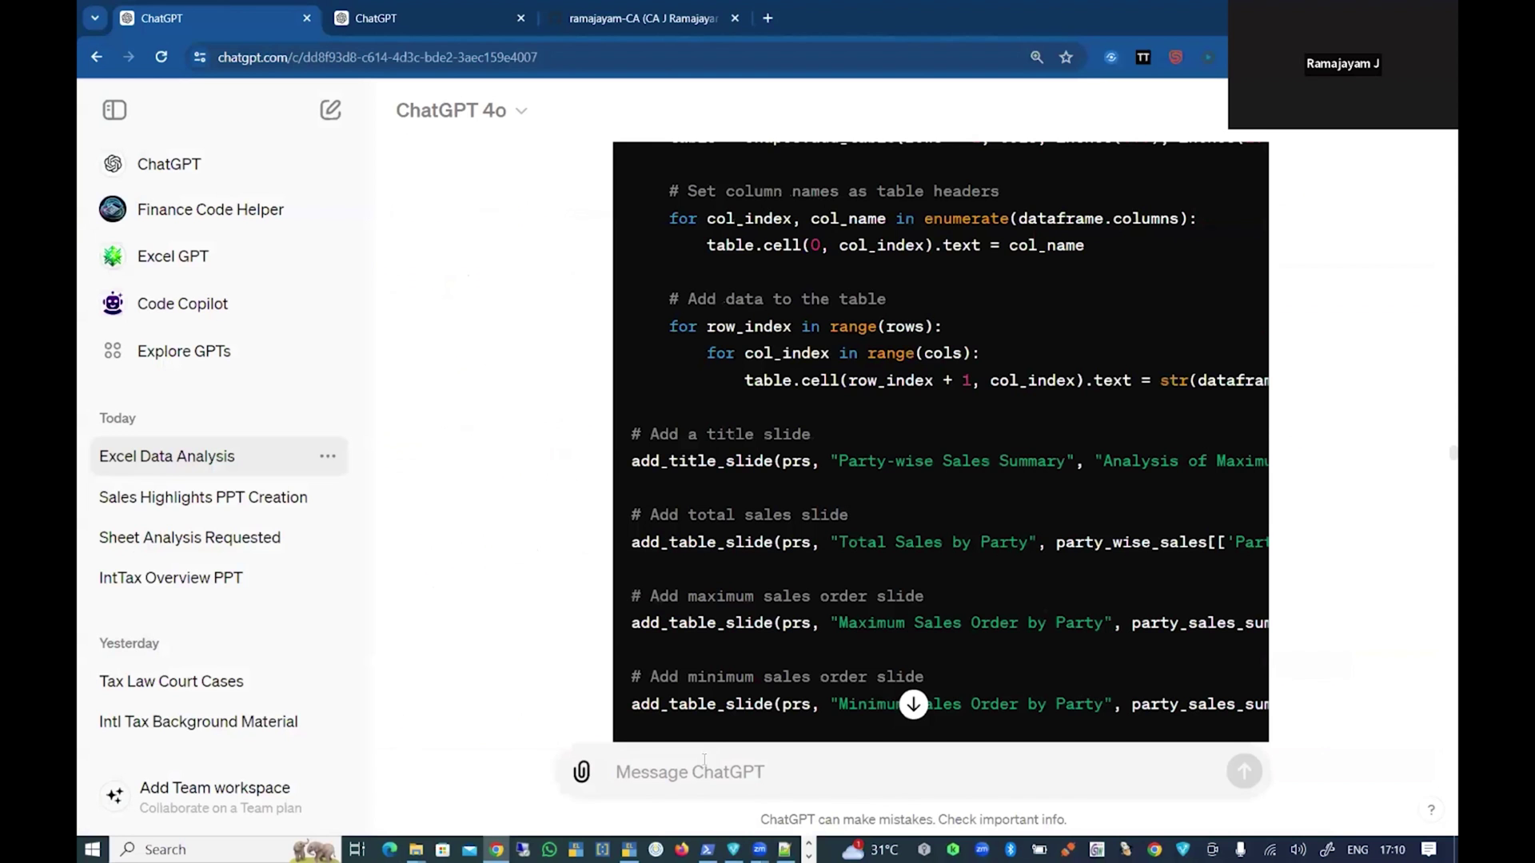
key(ctrl+v)
scroll(819, 706, down, 10)
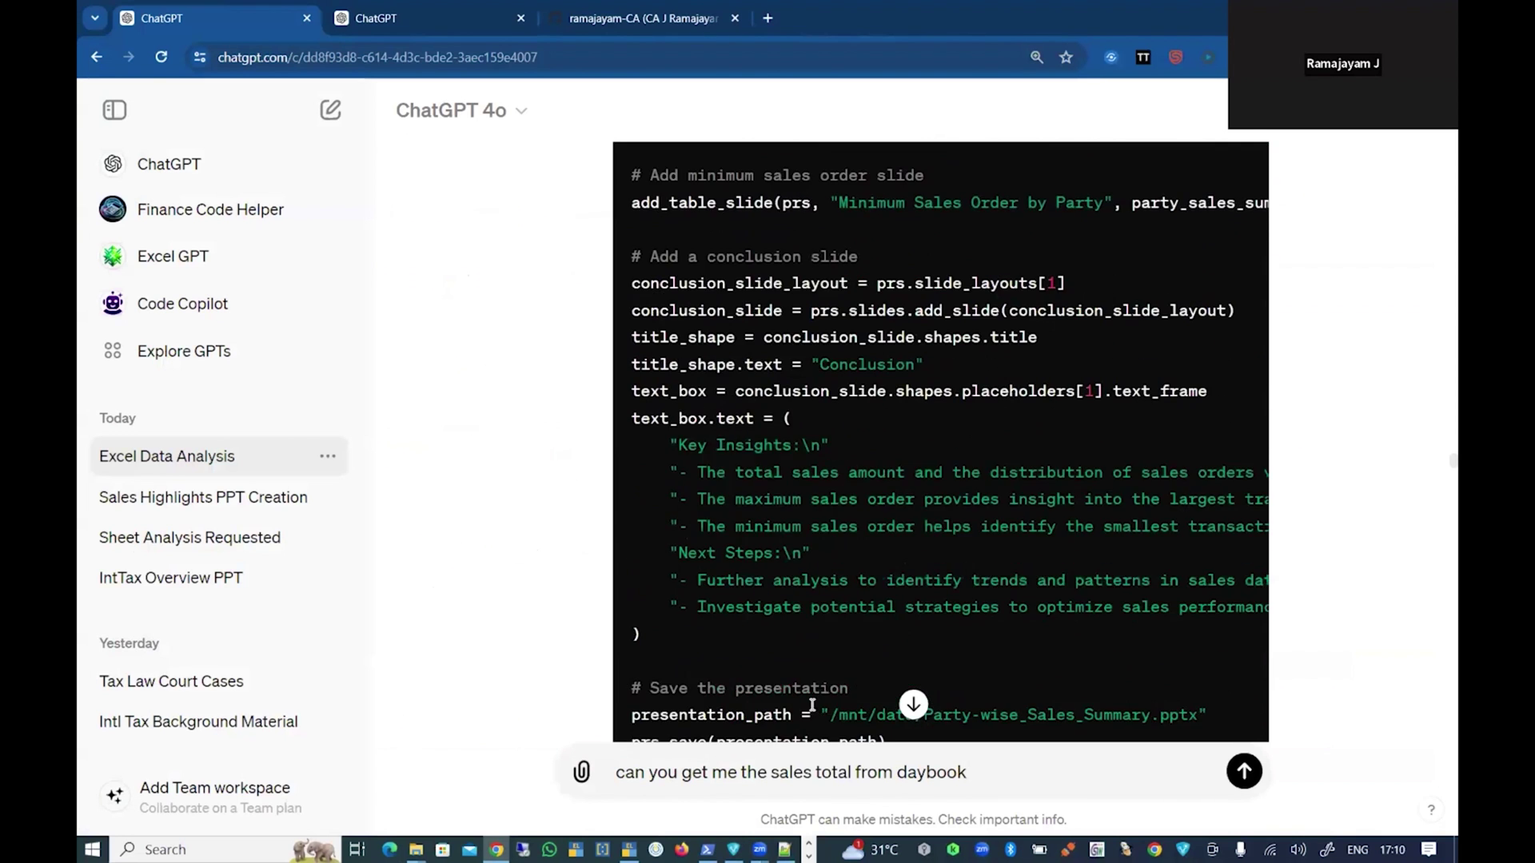
scroll(819, 706, down, 20)
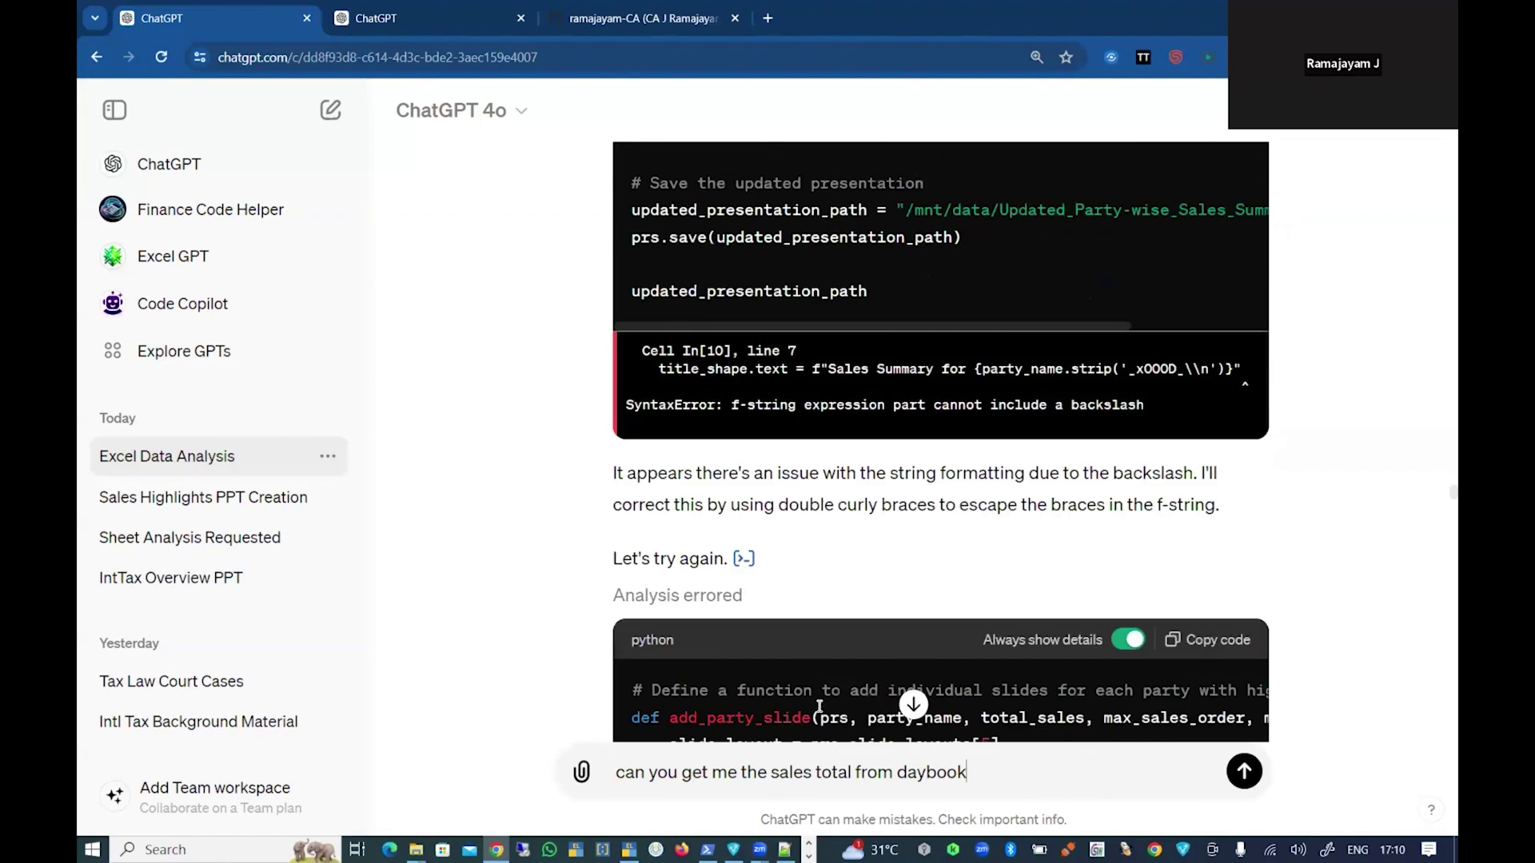
scroll(820, 706, down, 20)
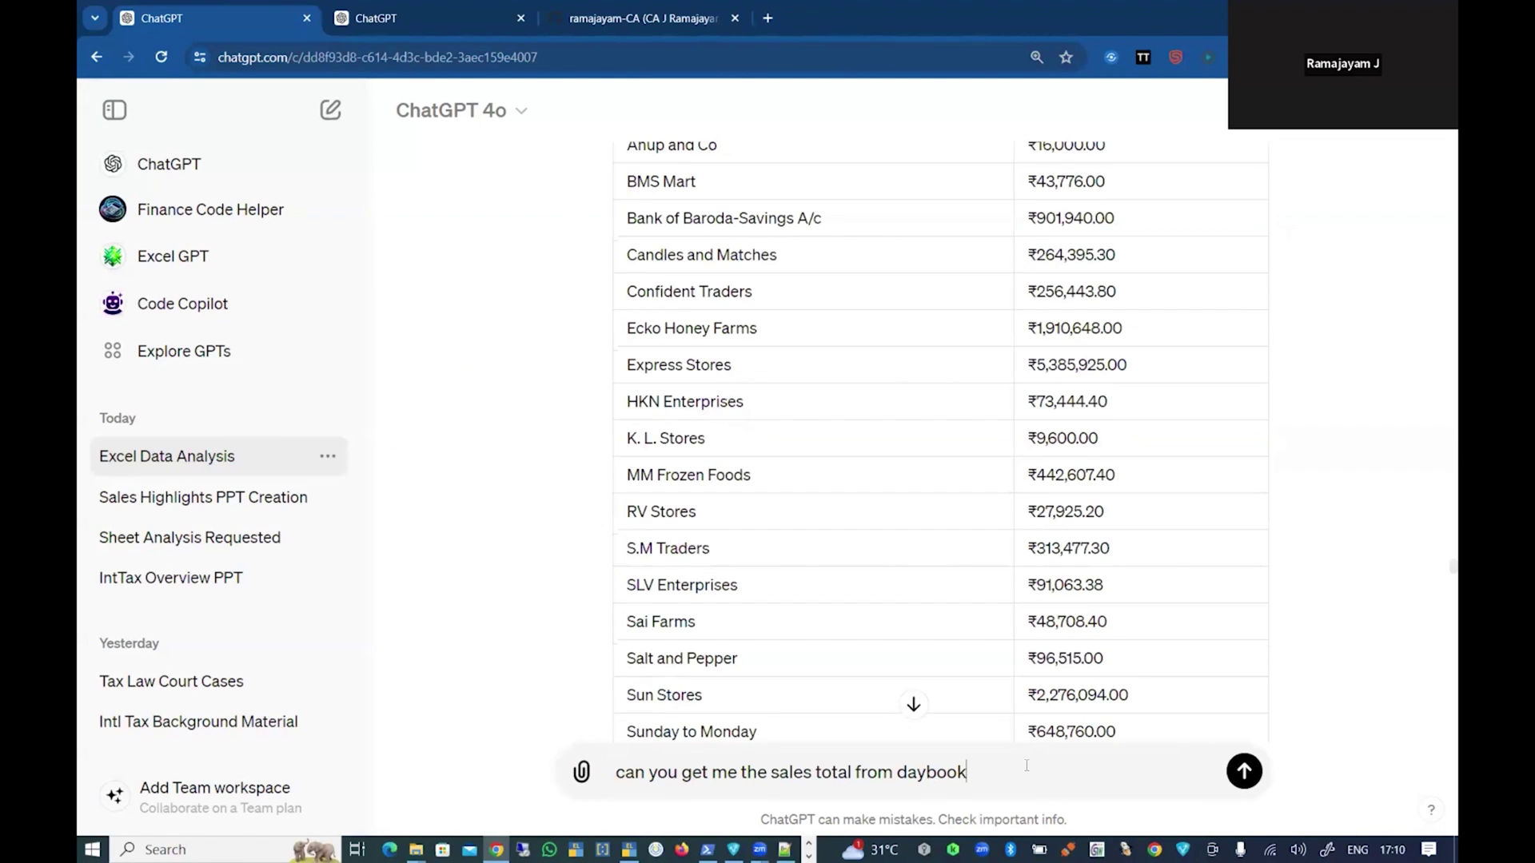
scroll(1132, 595, down, 20)
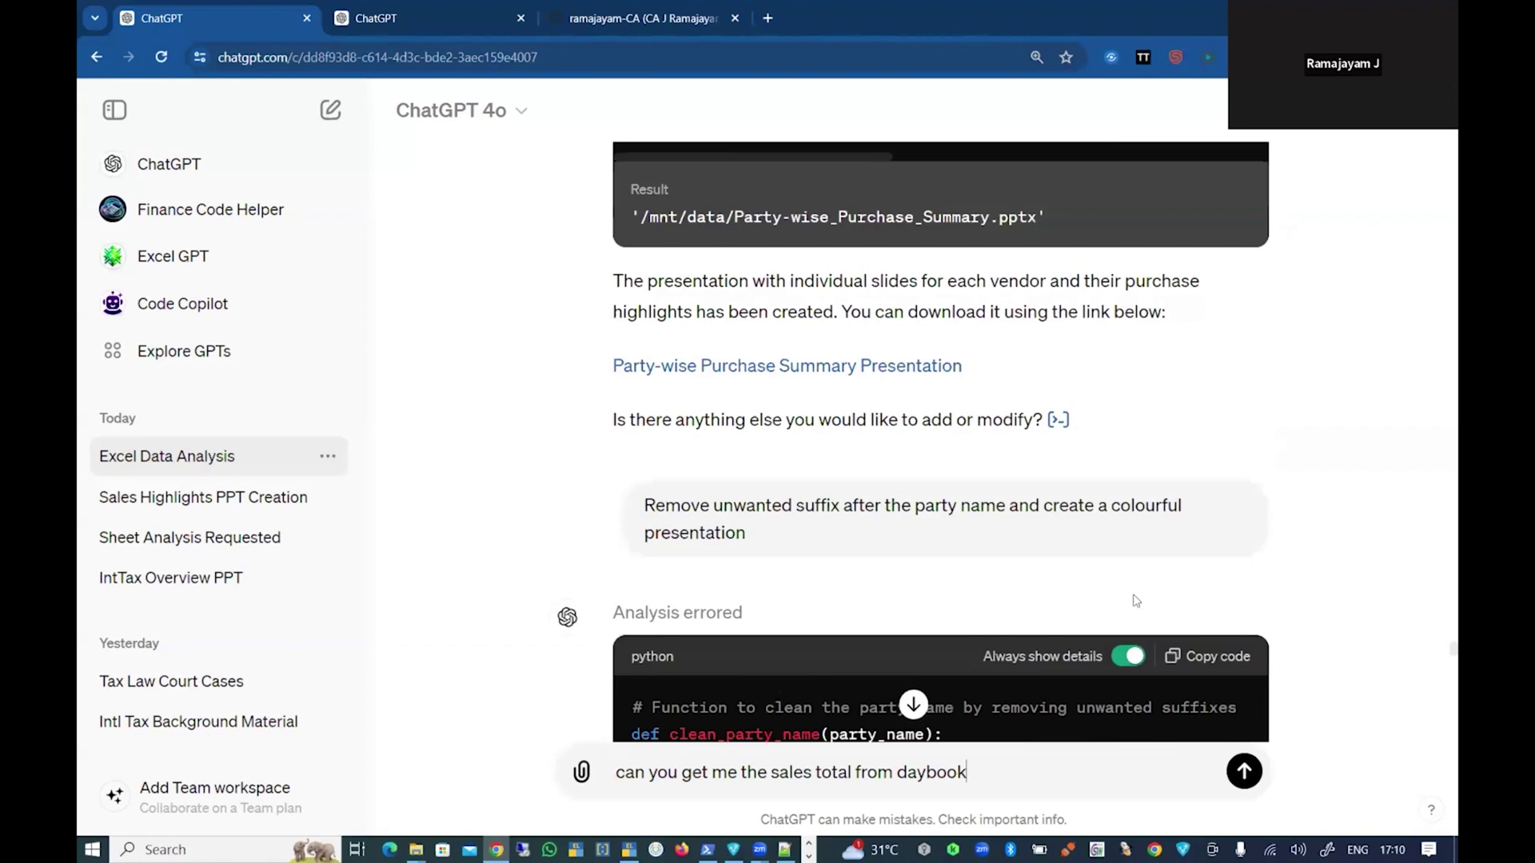
scroll(1132, 597, down, 10)
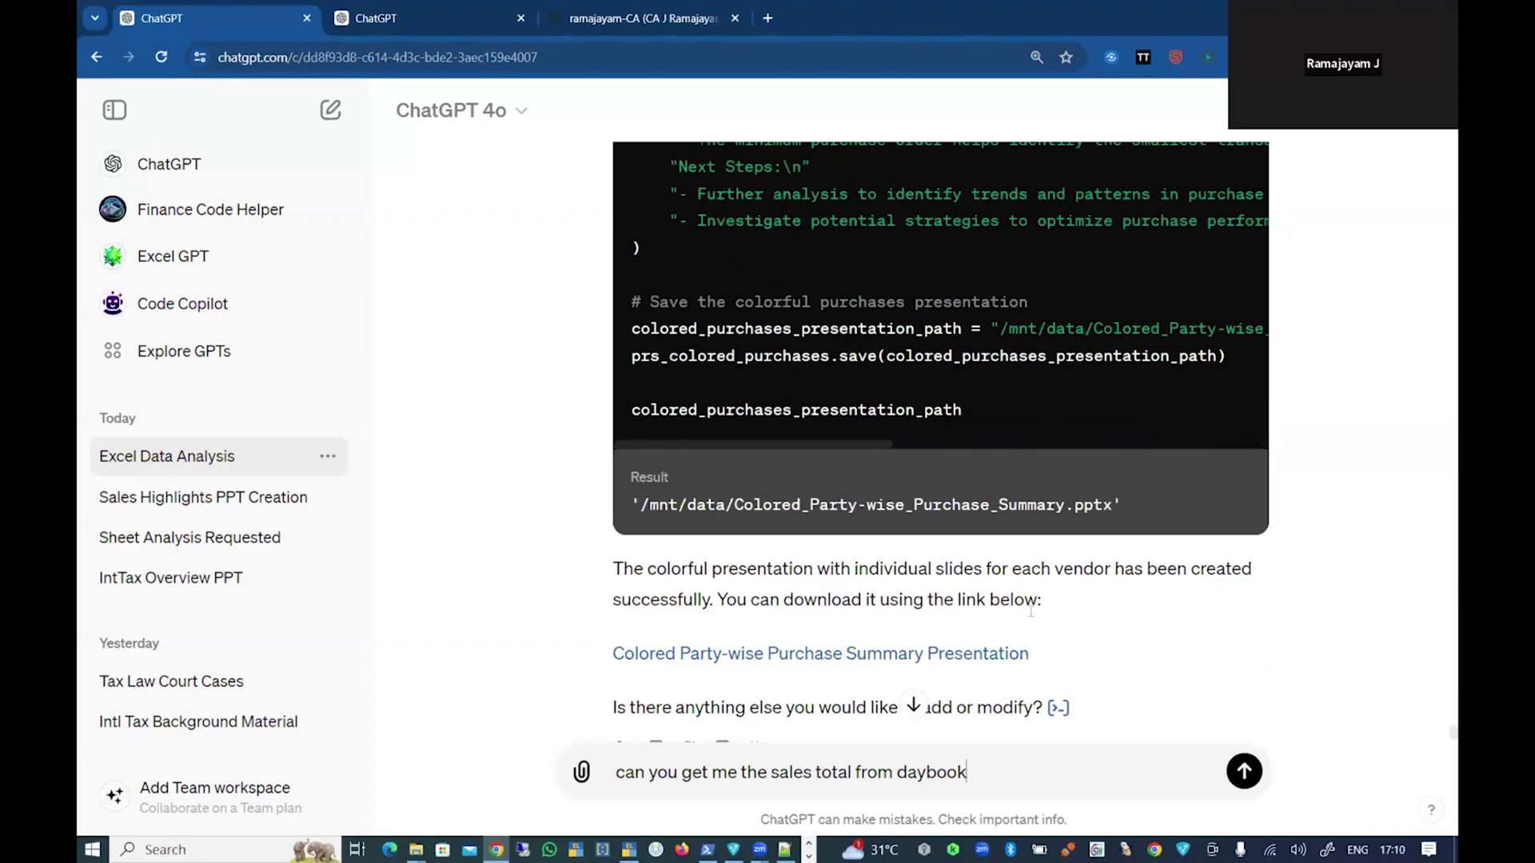
key(Return)
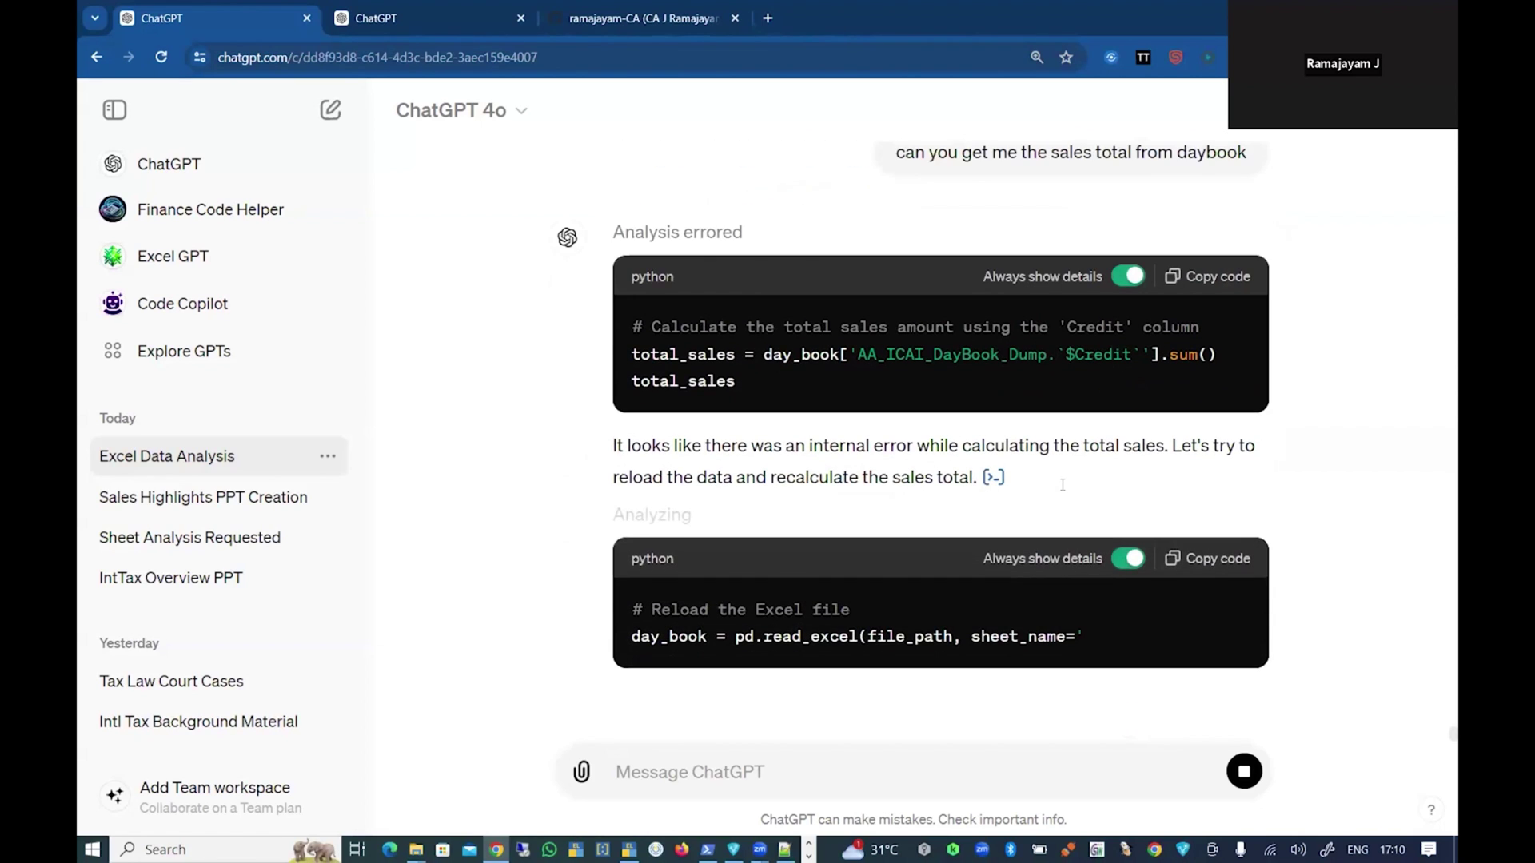
Step: Review the reply's errored analysis blocks, highlighting the $Credit column name in the code
scroll(1133, 478, up, 2)
double_click(1133, 482)
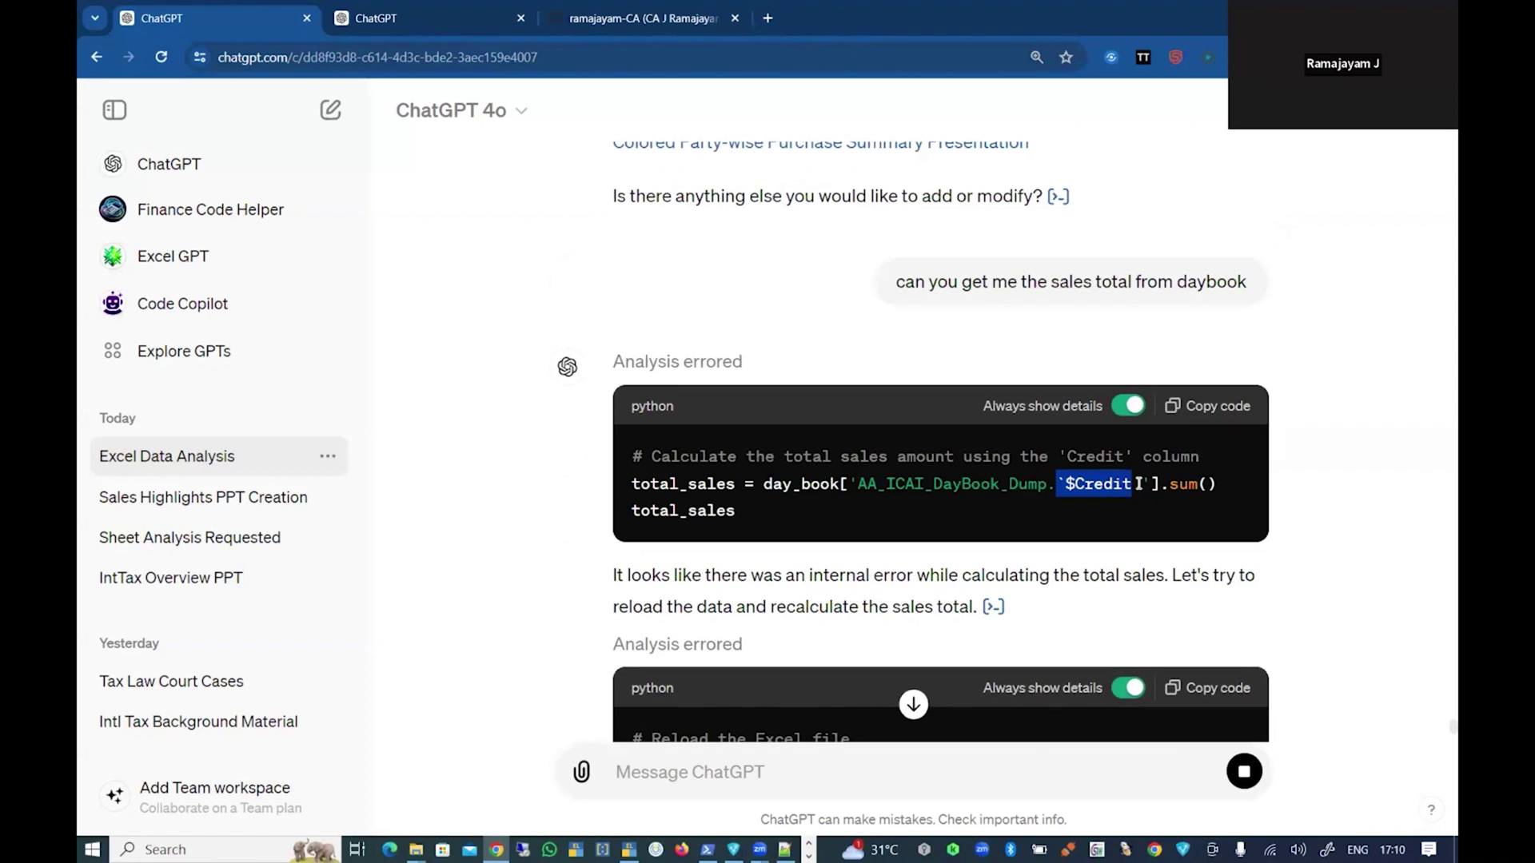
scroll(1100, 532, down, 8)
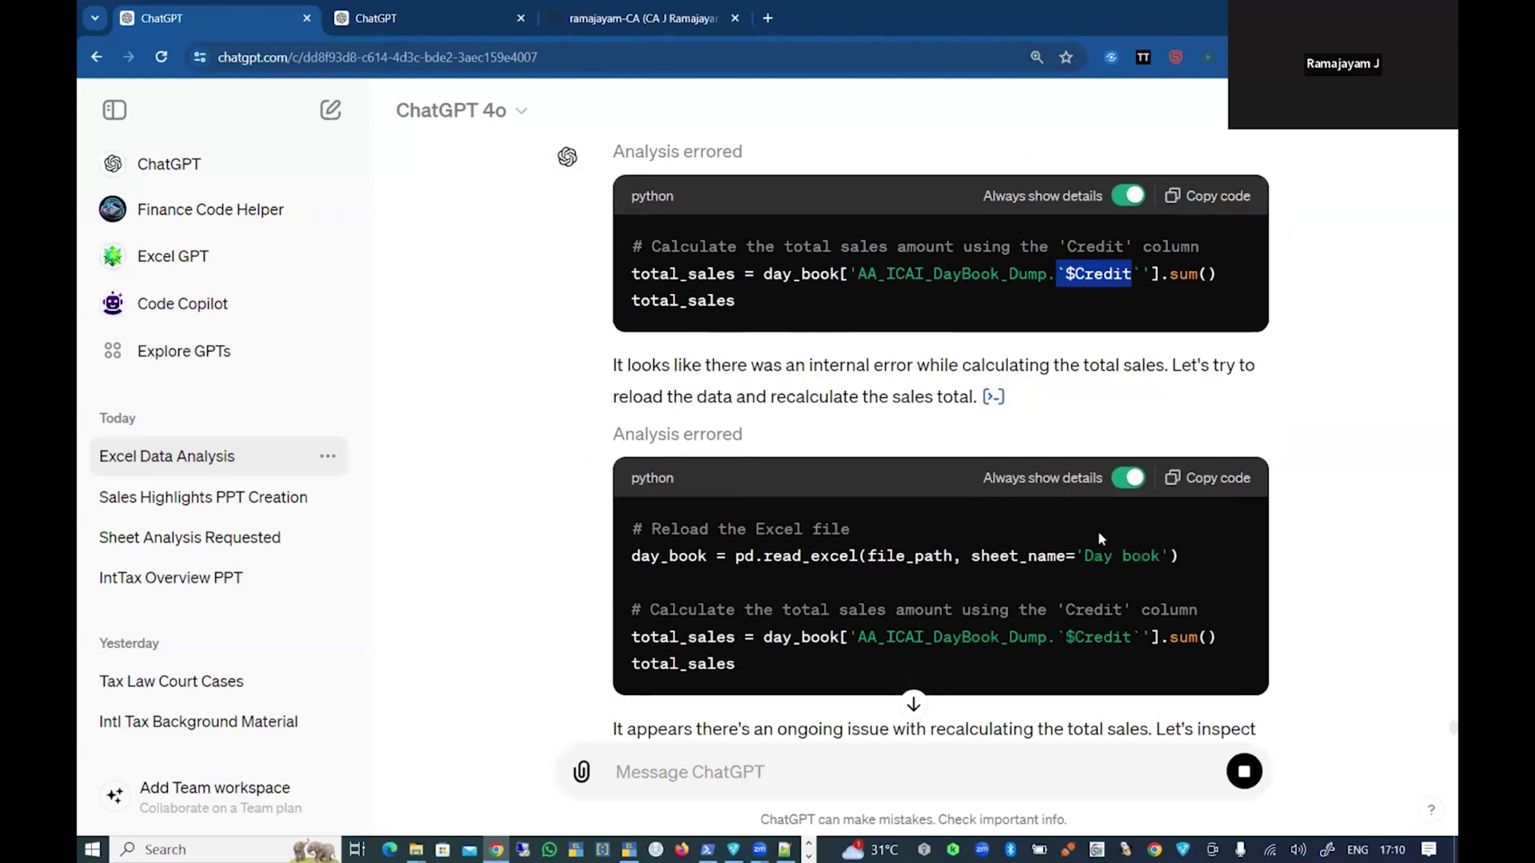
scroll(1100, 560, down, 2)
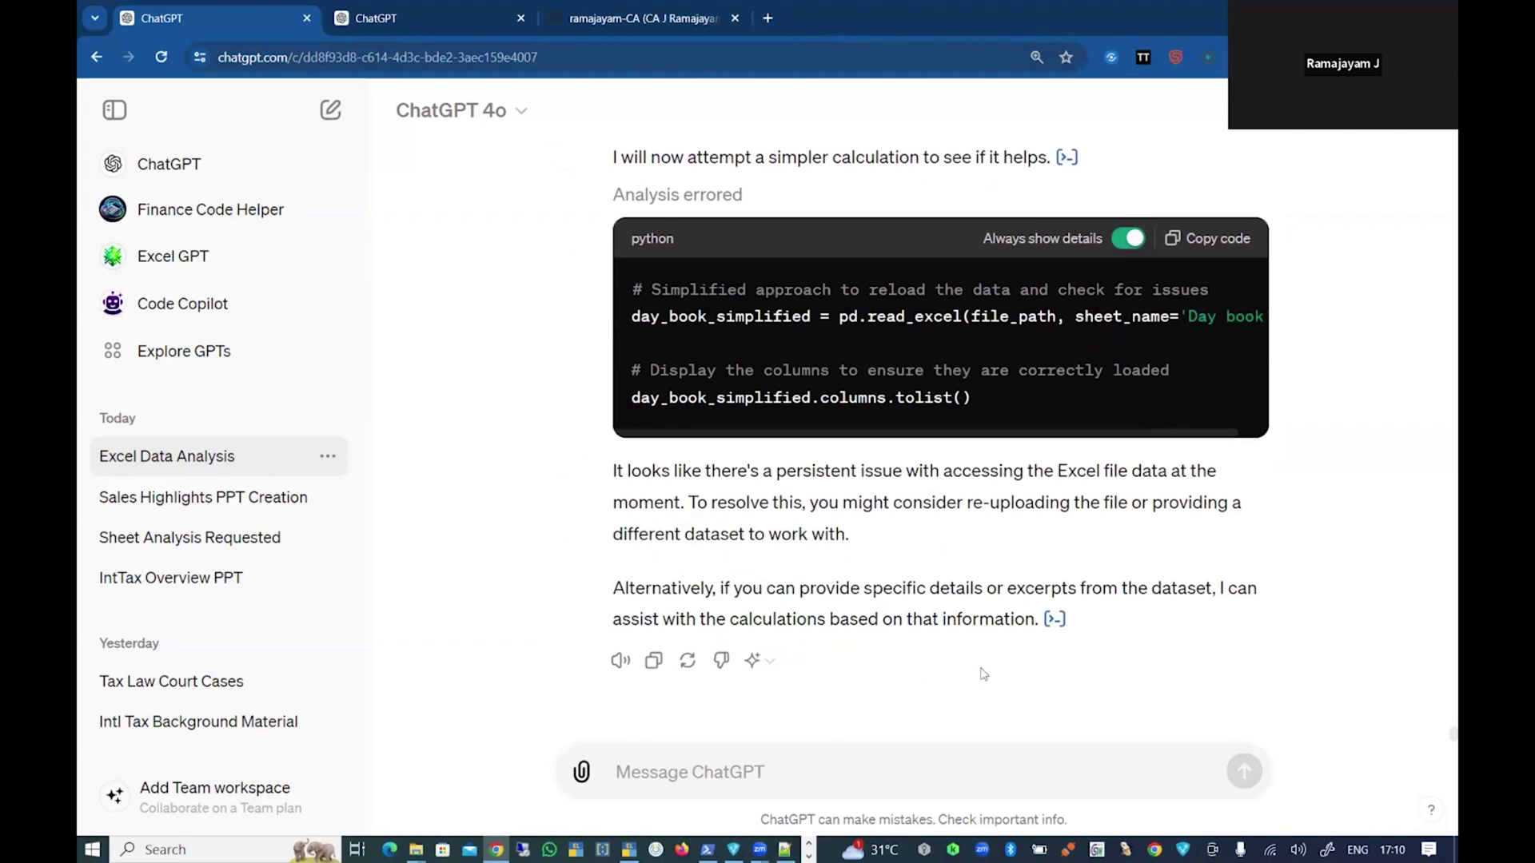
scroll(953, 472, up, 6)
scroll(918, 696, down, 6)
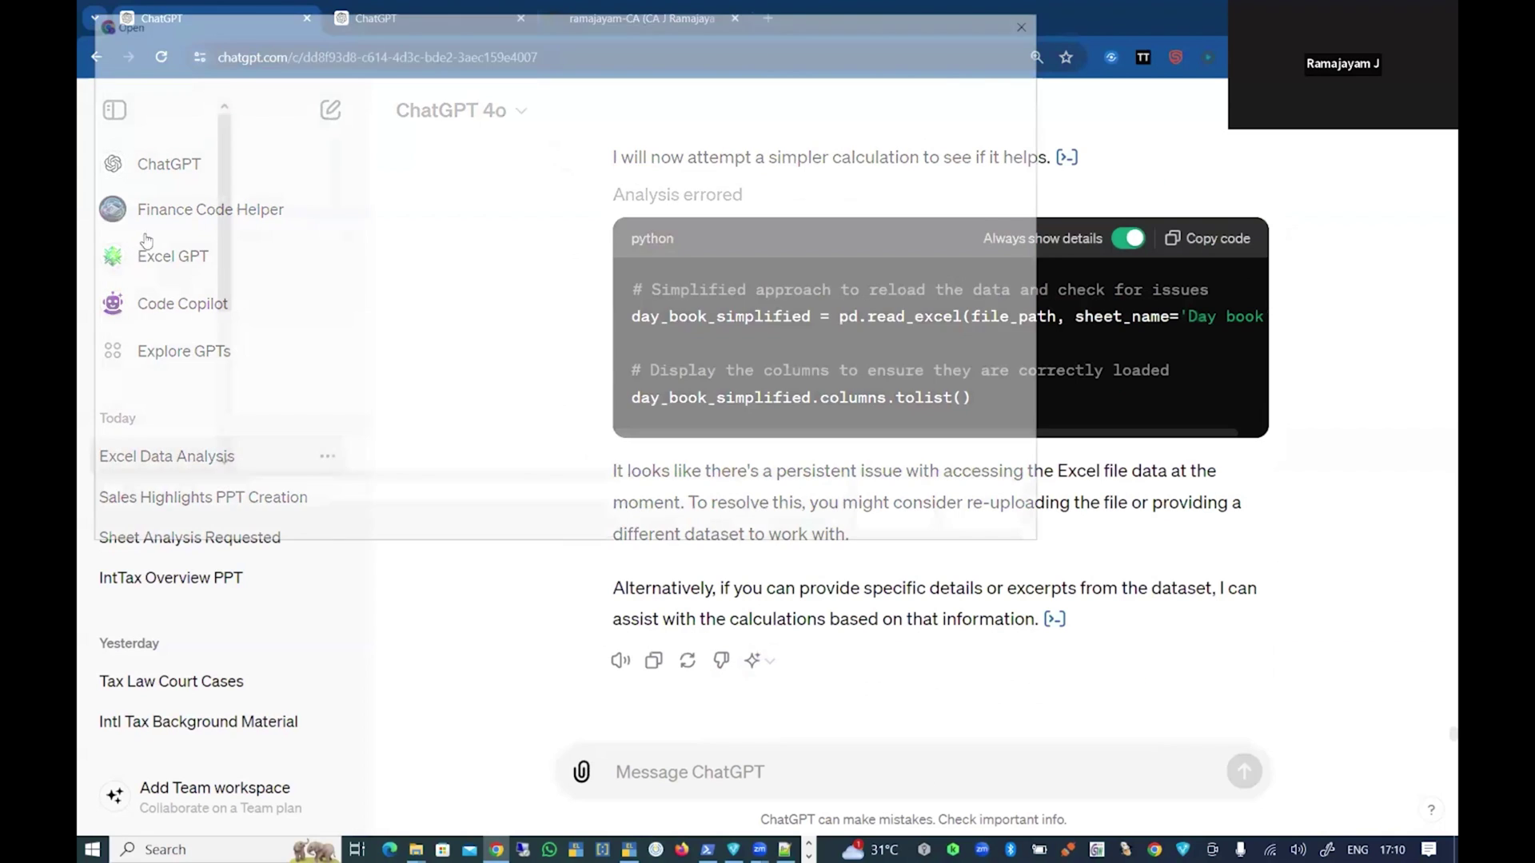
Step: Re-attach Time series forecasting data.xlsx from C:\python and paste the daybook sales-total question
click(148, 235)
double_click(344, 212)
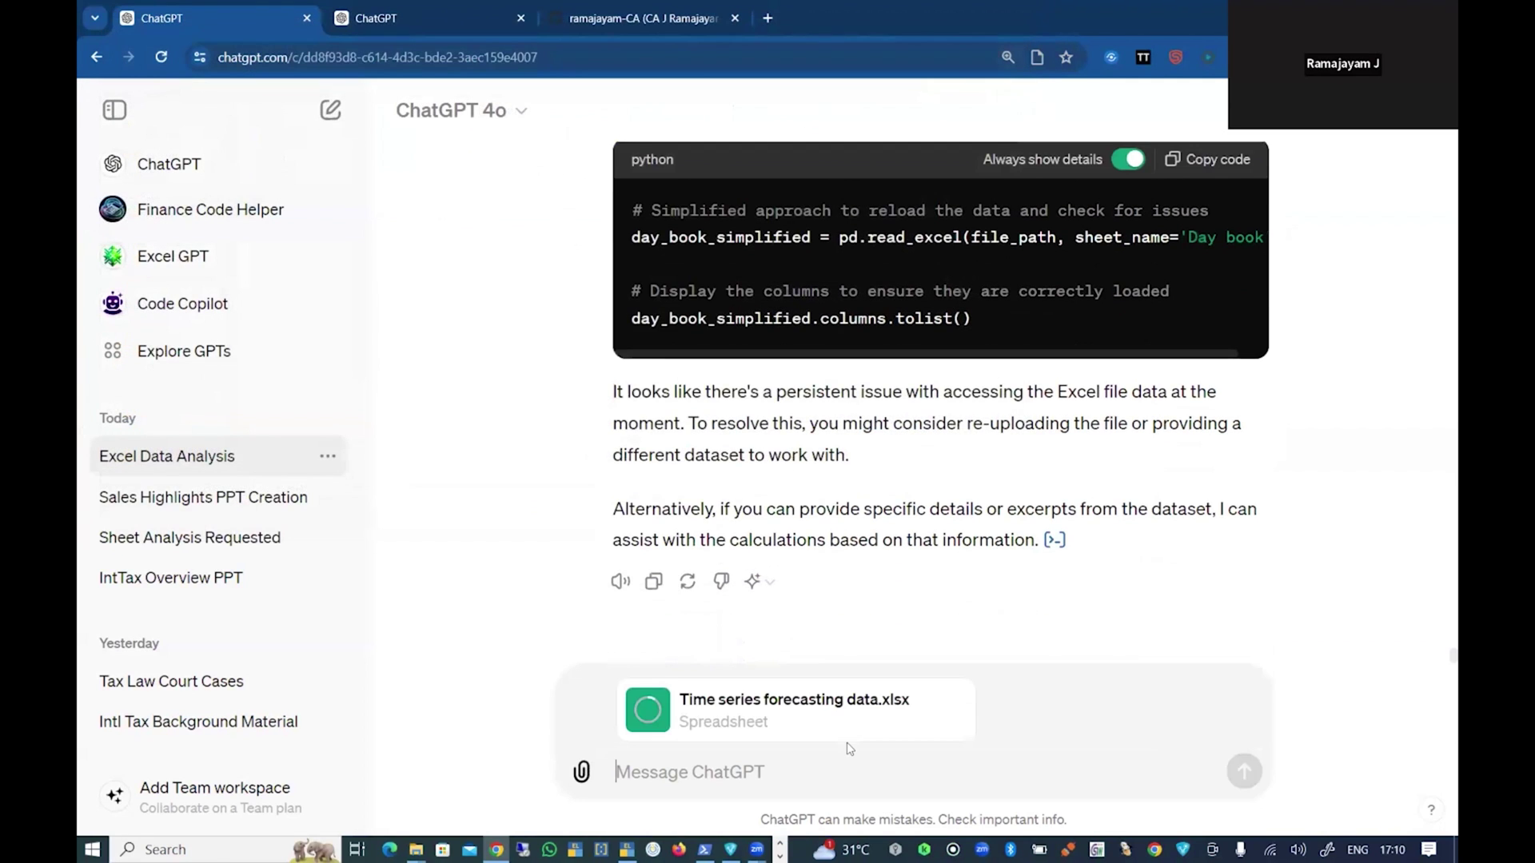
text(can you get me the sales total from daybook)
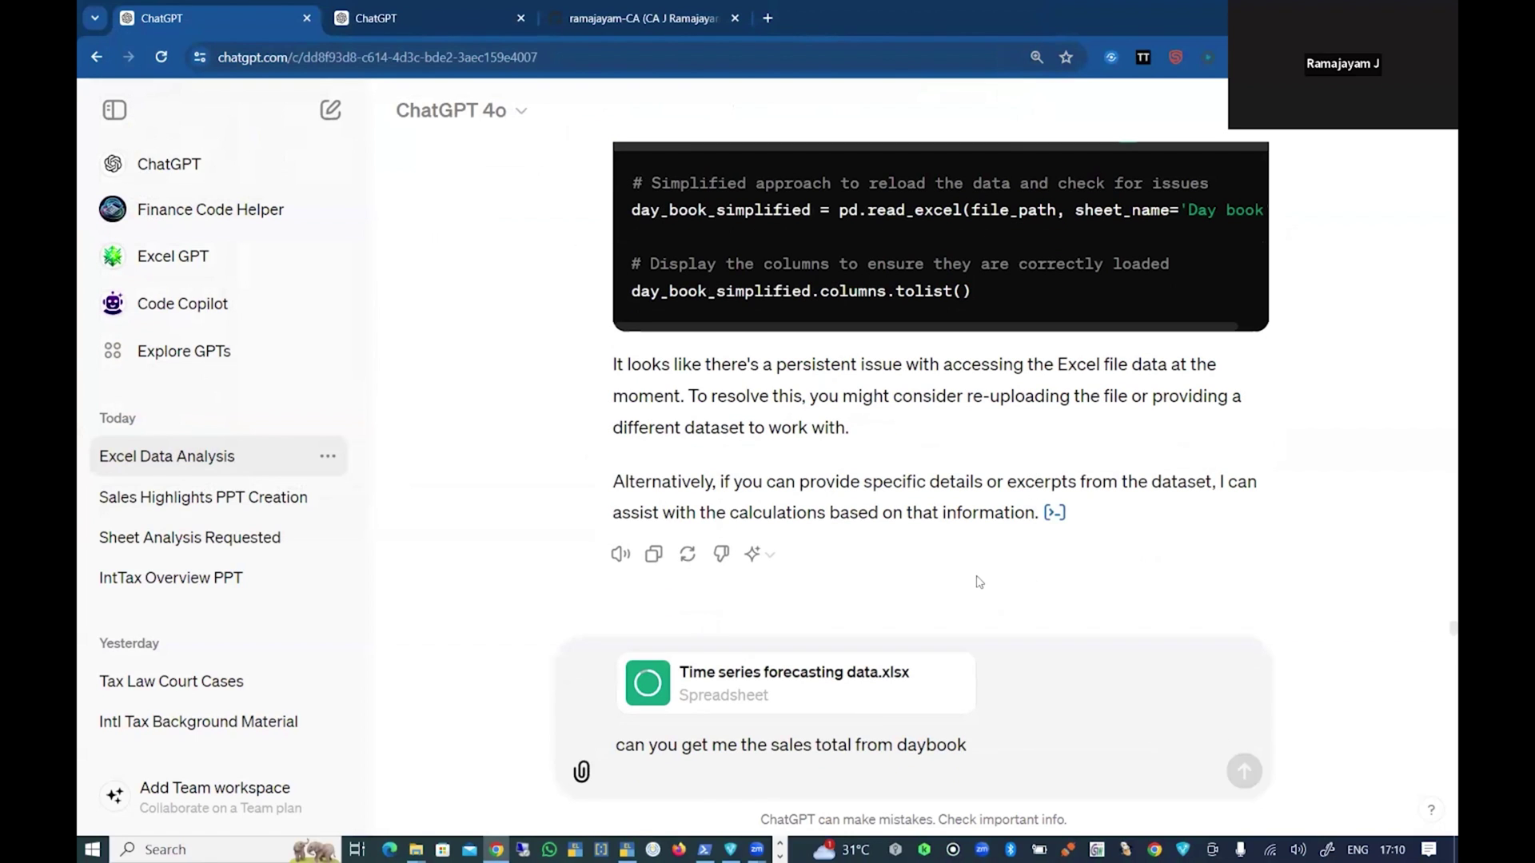
scroll(1039, 463, up, 10)
scroll(1100, 439, up, 15)
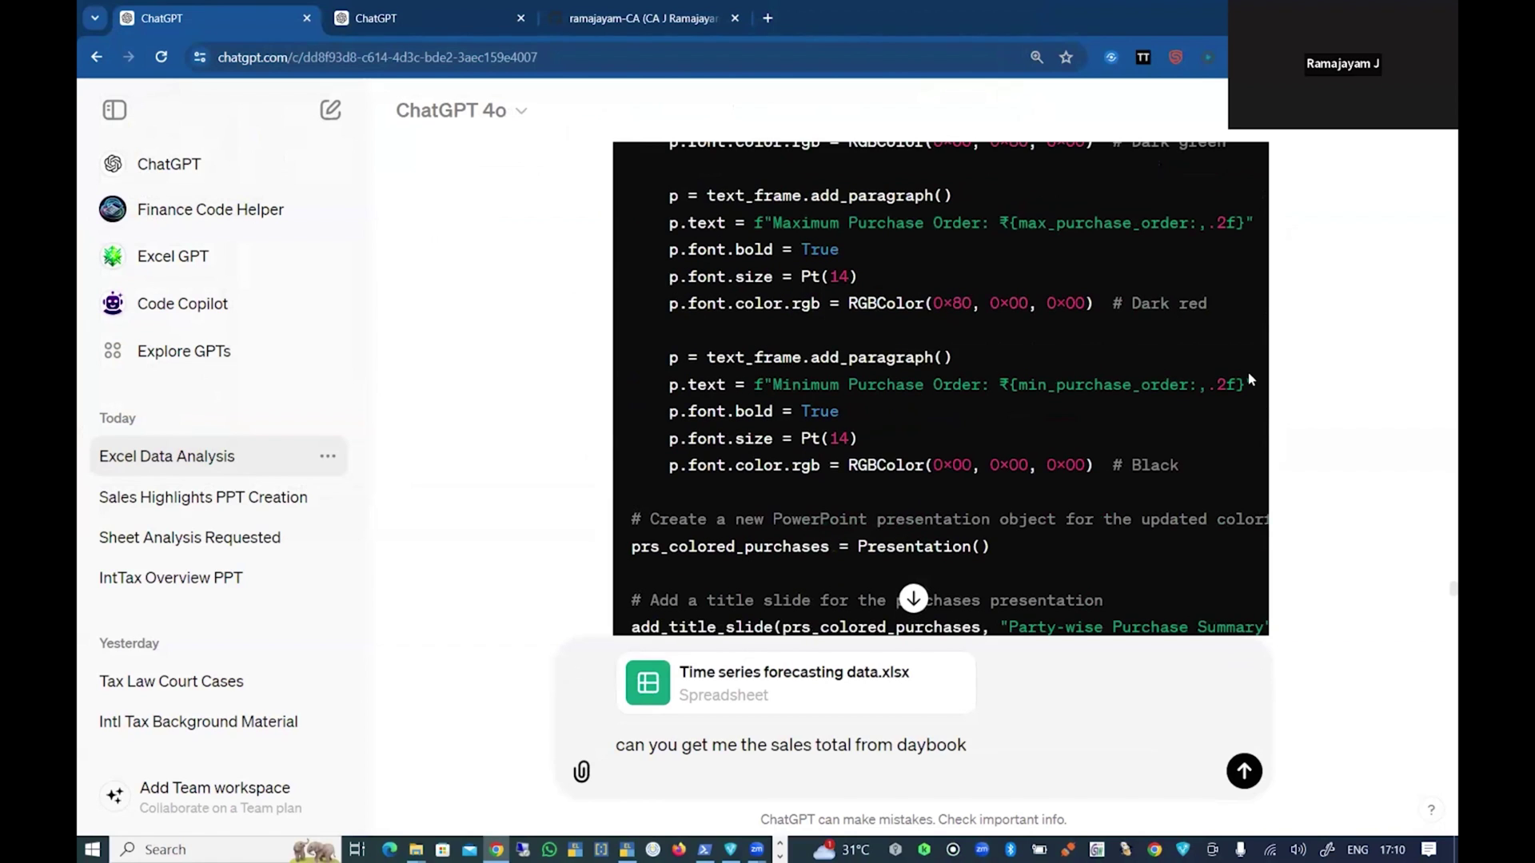
scroll(1255, 391, down, 5)
key(Return)
scroll(1251, 379, down, 6)
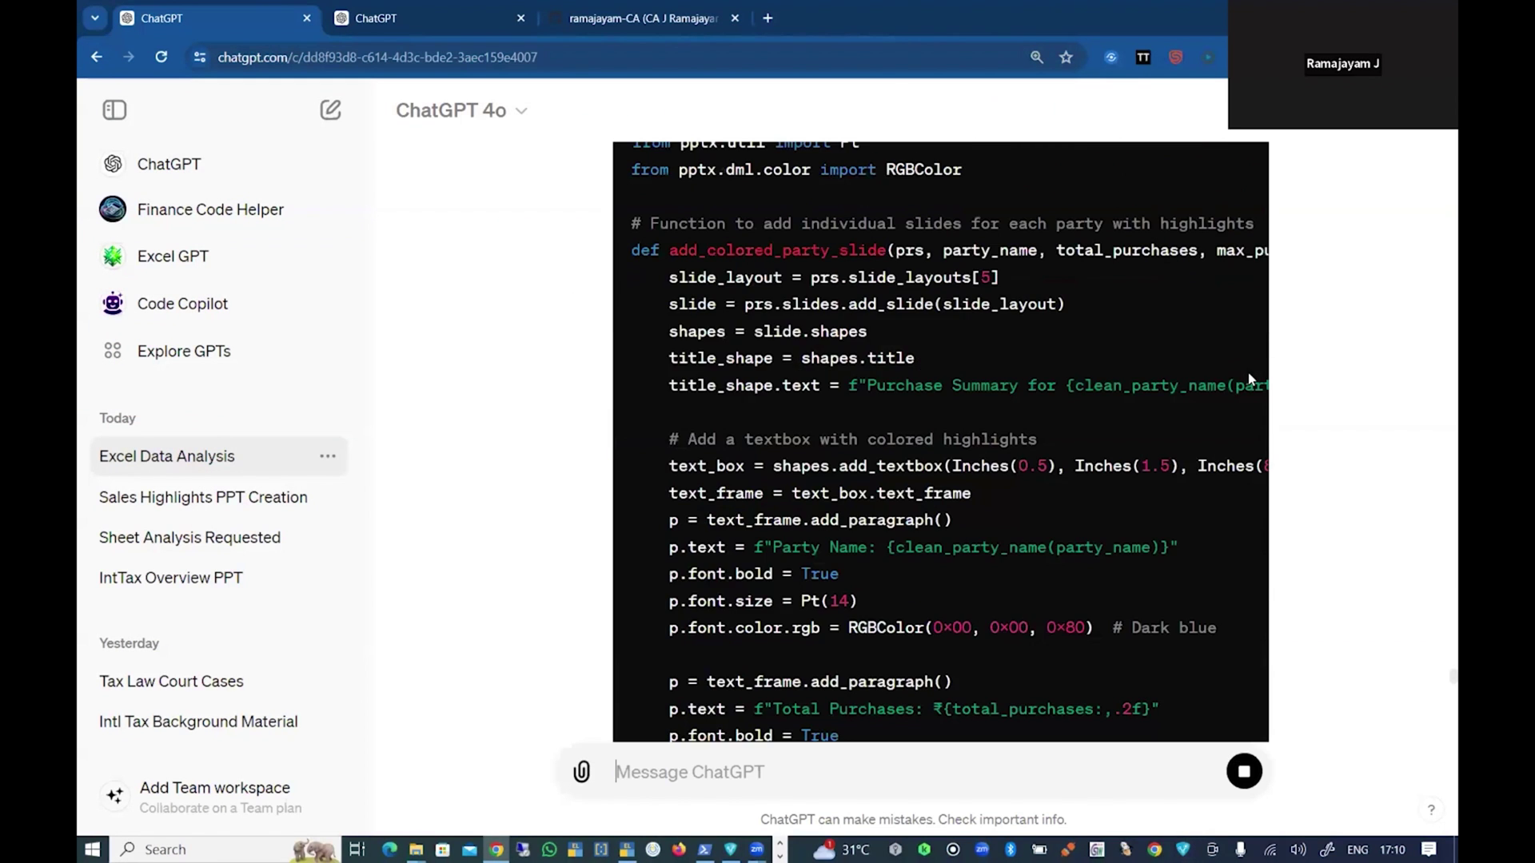
scroll(1247, 375, up, 20)
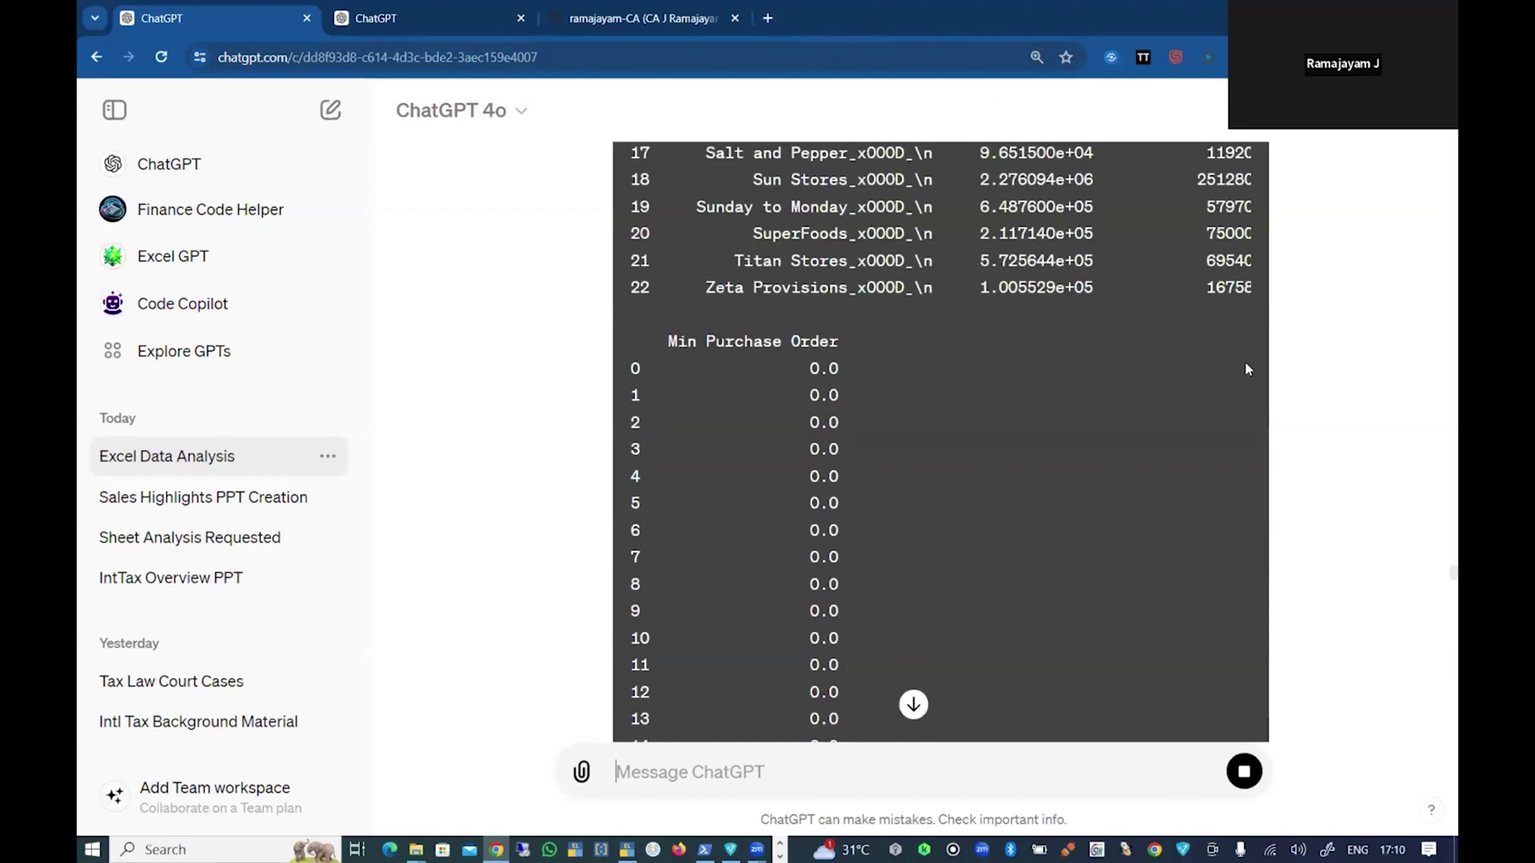
scroll(1231, 350, up, 1)
scroll(1151, 335, down, 15)
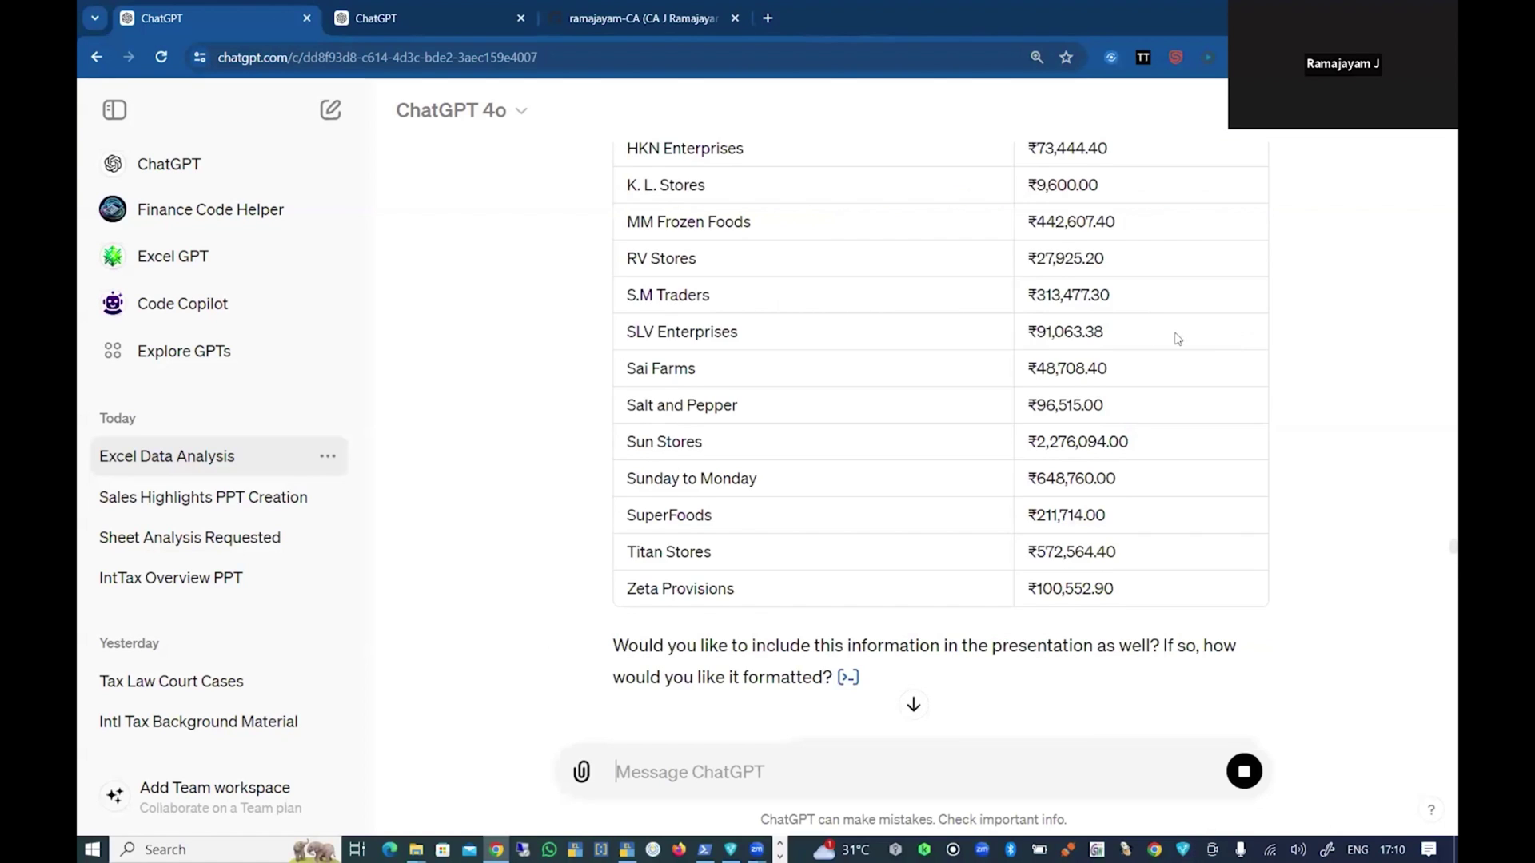
scroll(1119, 340, up, 8)
scroll(768, 575, up, 3)
scroll(796, 559, down, 15)
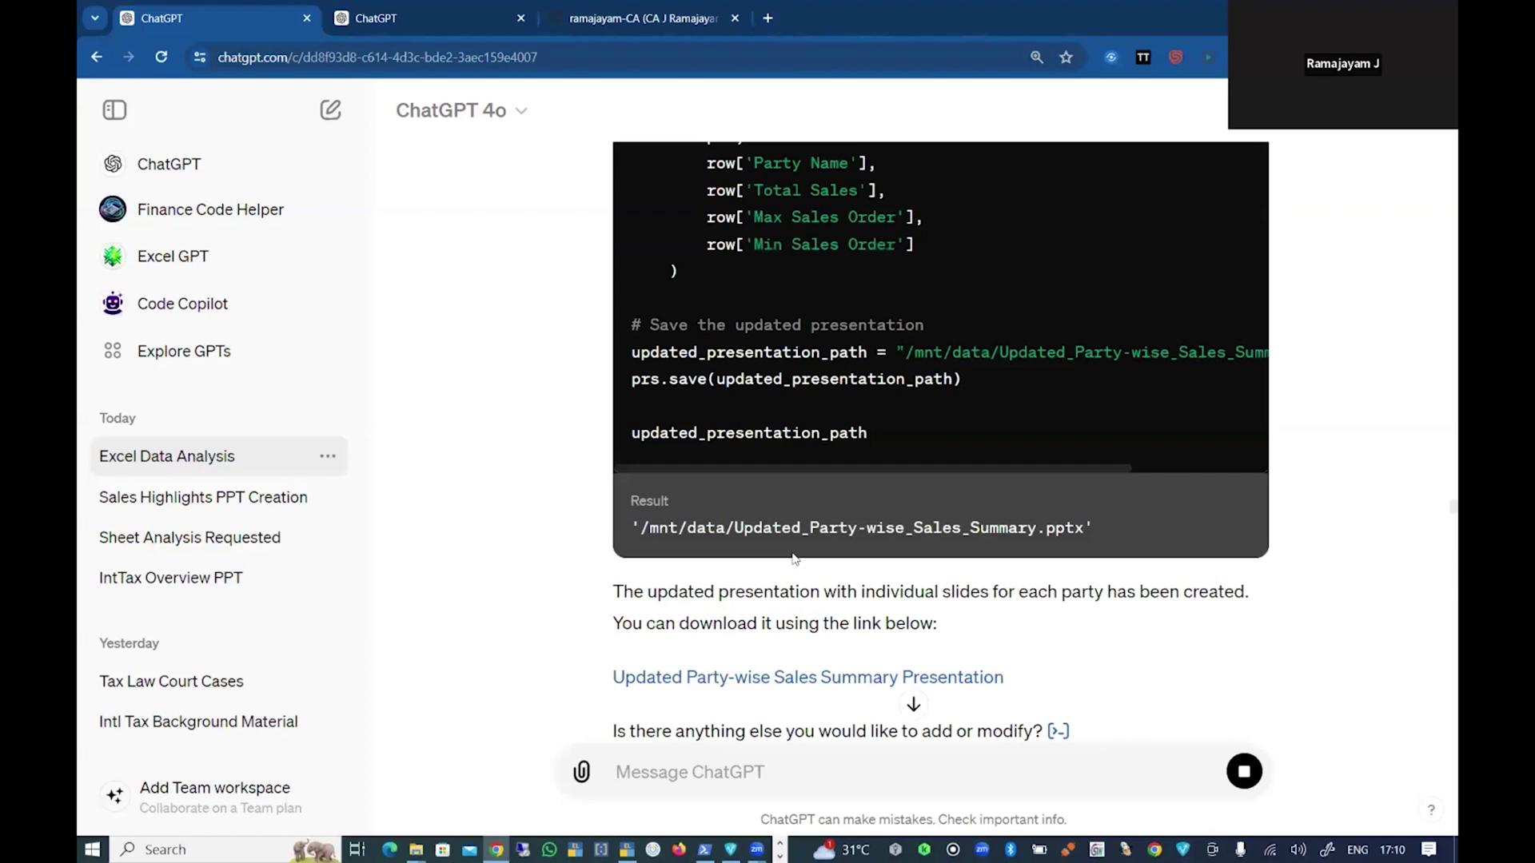
scroll(796, 560, up, 6)
scroll(697, 524, down, 4)
scroll(696, 522, up, 6)
scroll(695, 518, down, 5)
scroll(695, 518, up, 10)
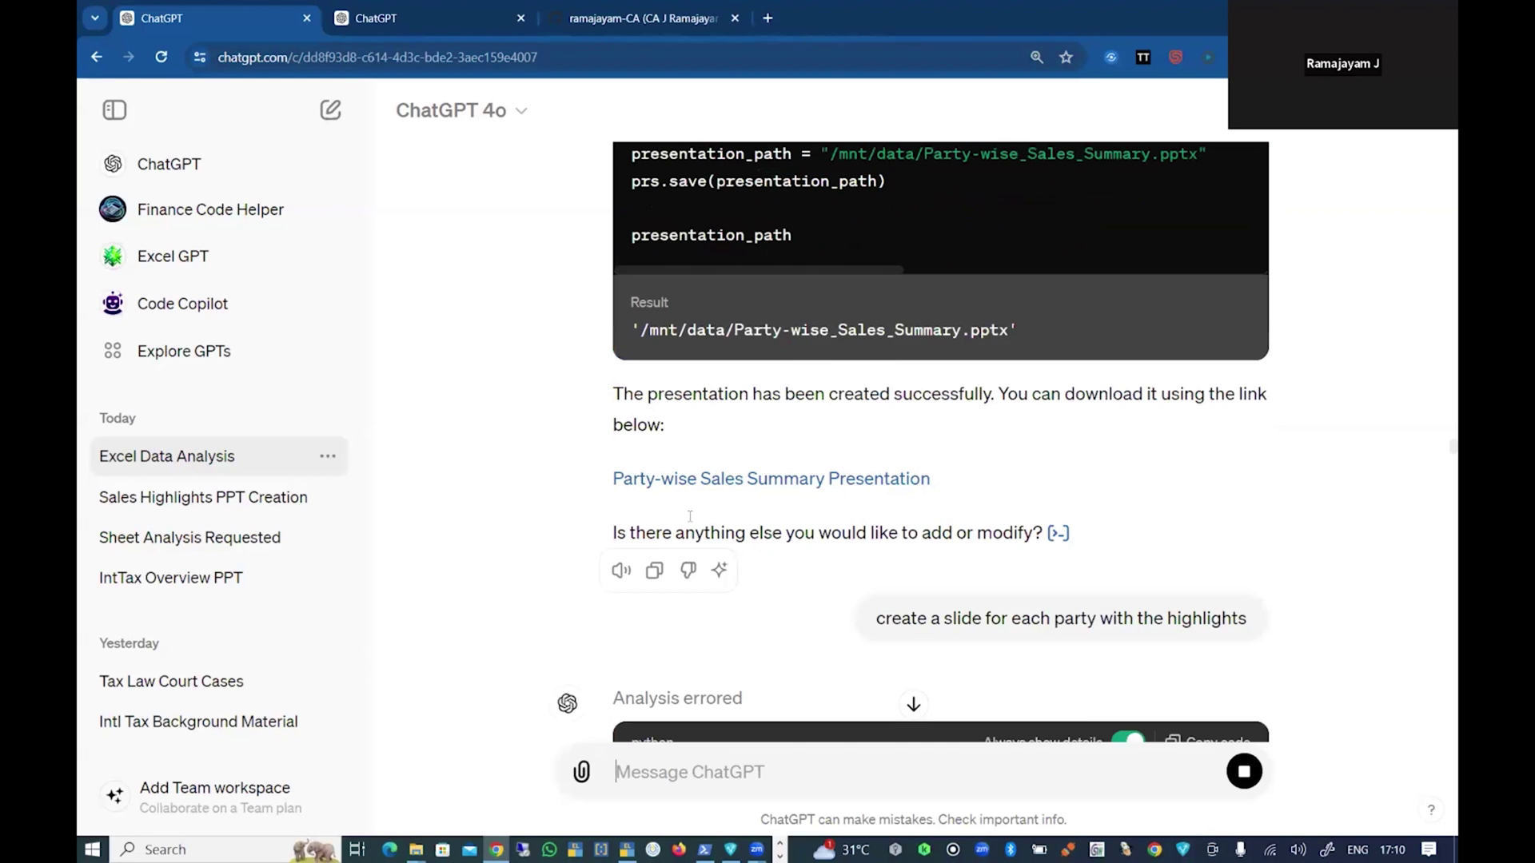
scroll(684, 524, up, 3)
scroll(685, 524, down, 12)
scroll(684, 524, up, 6)
scroll(683, 519, up, 15)
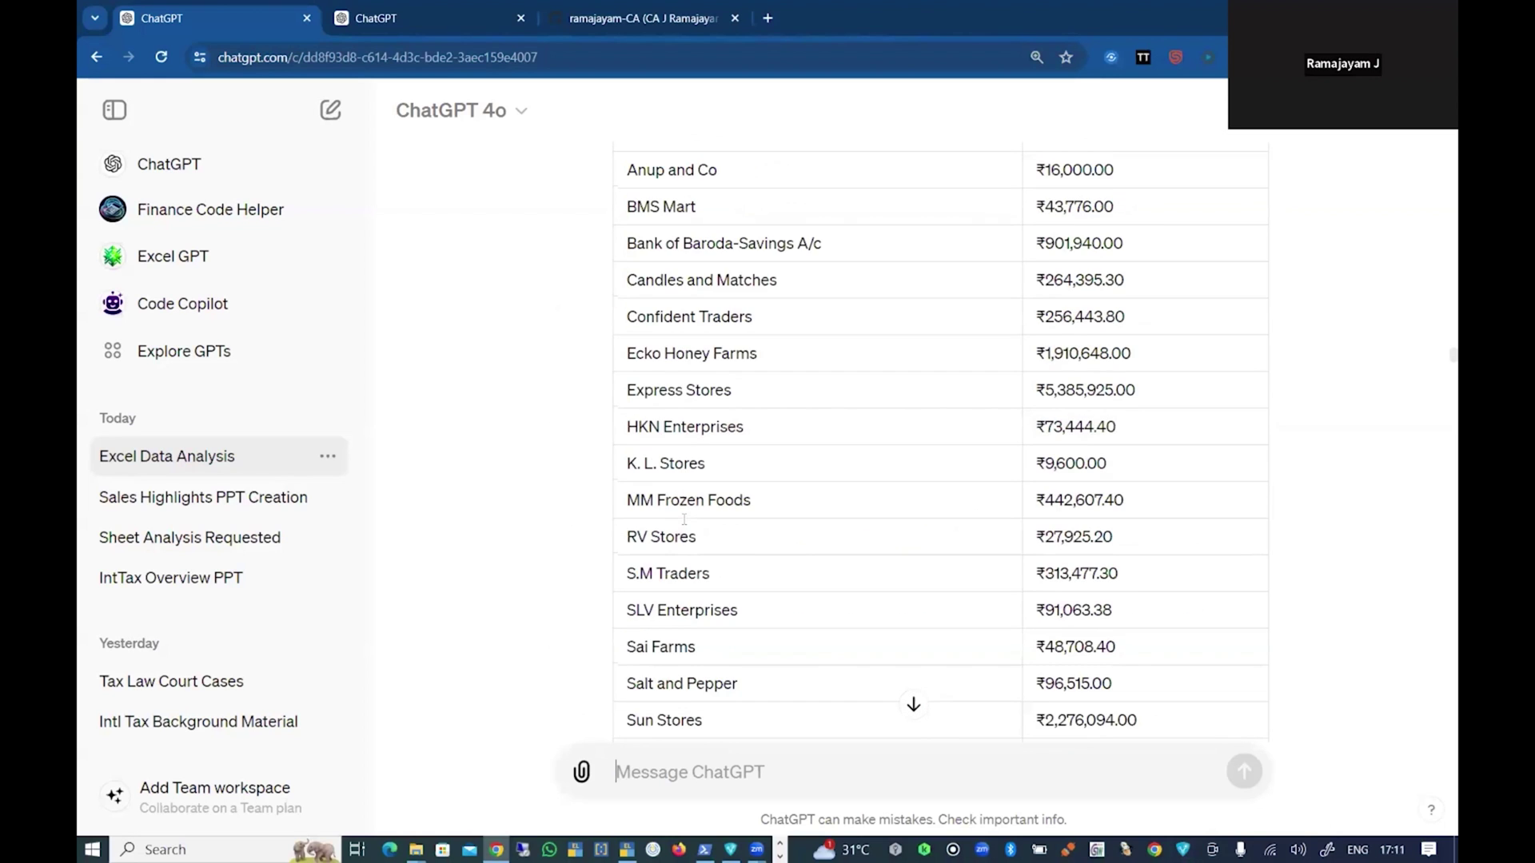
scroll(768, 448, up, 8)
scroll(769, 401, down, 15)
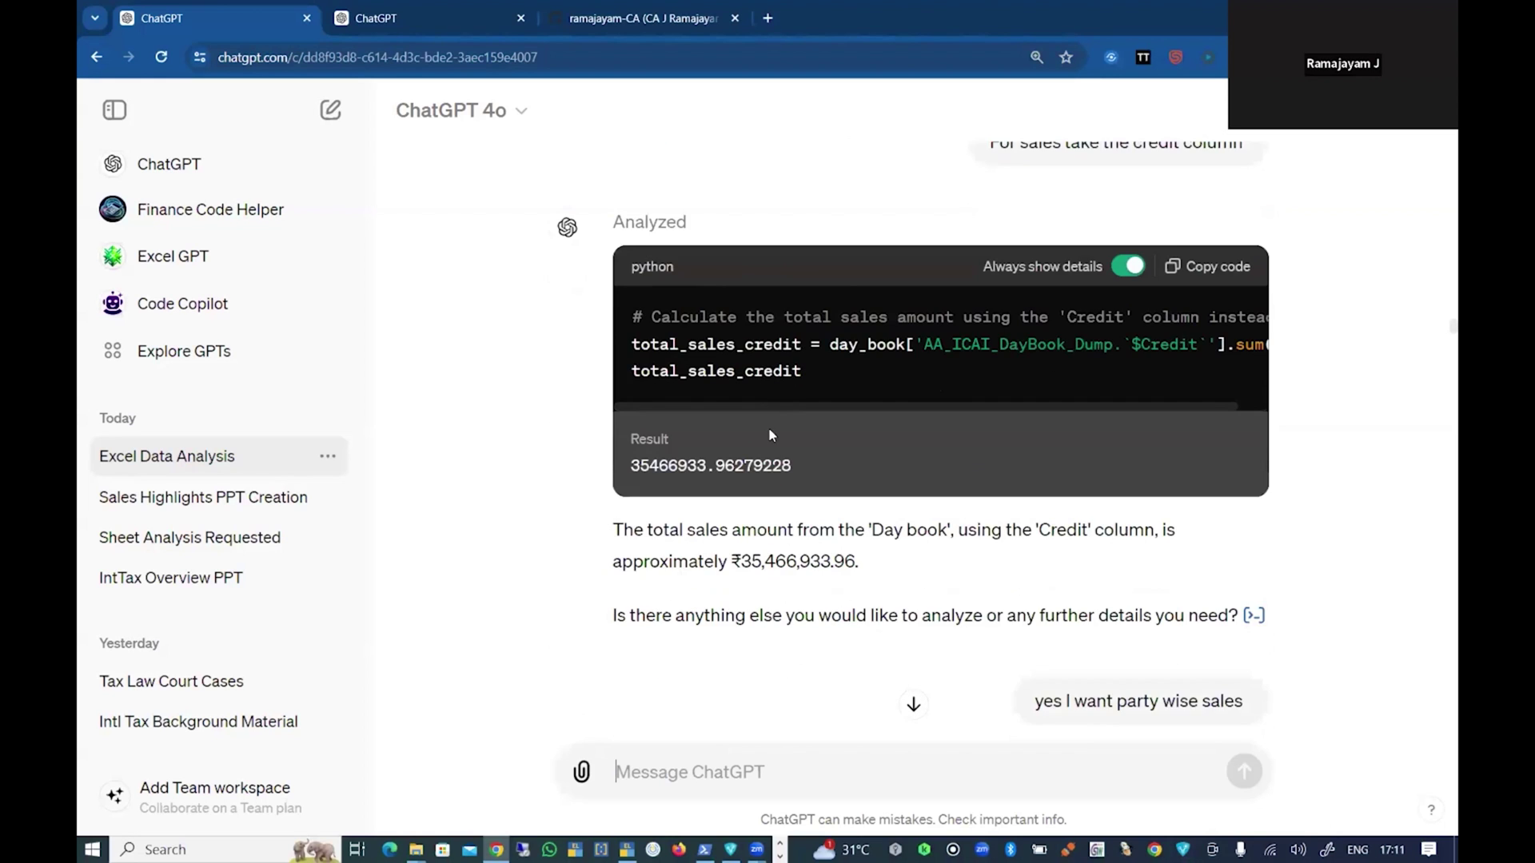
scroll(842, 432, up, 7)
scroll(842, 431, up, 5)
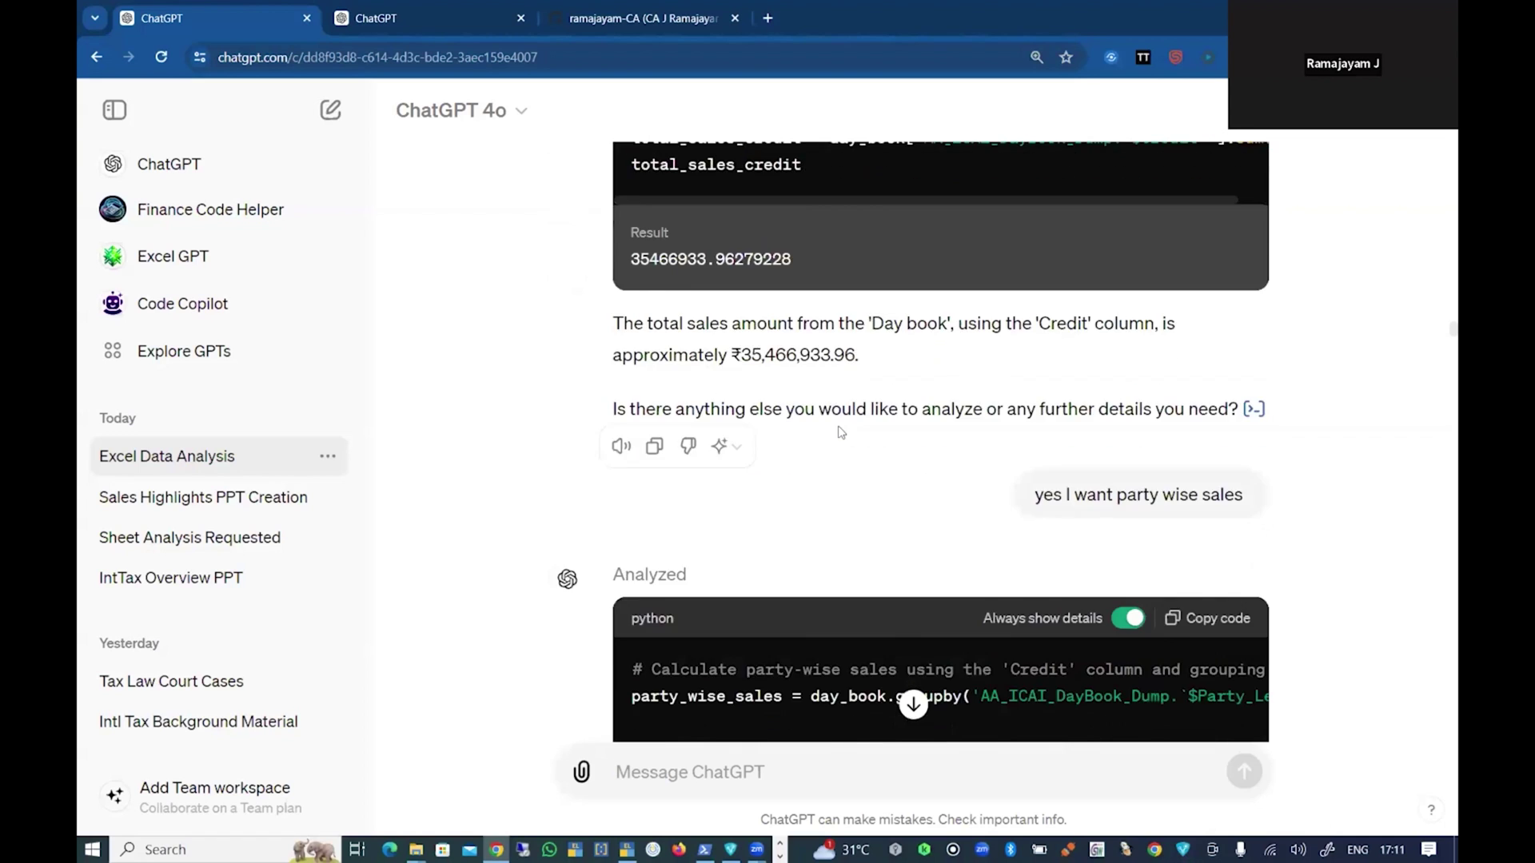
scroll(836, 429, down, 15)
scroll(840, 427, up, 12)
scroll(906, 406, up, 6)
scroll(815, 400, down, 9)
scroll(831, 396, down, 5)
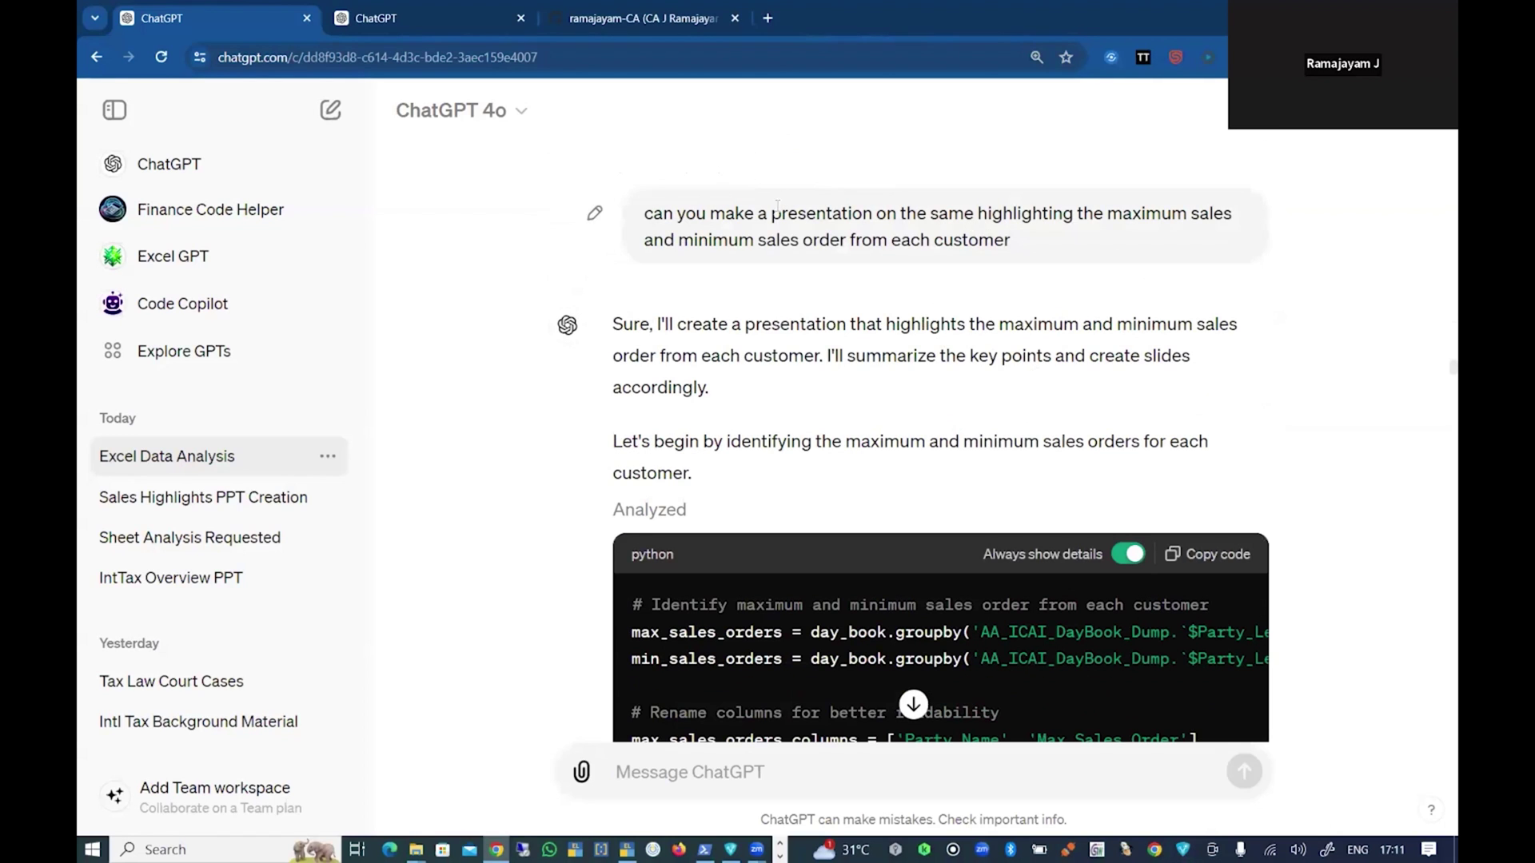
drag(639, 214, 994, 218)
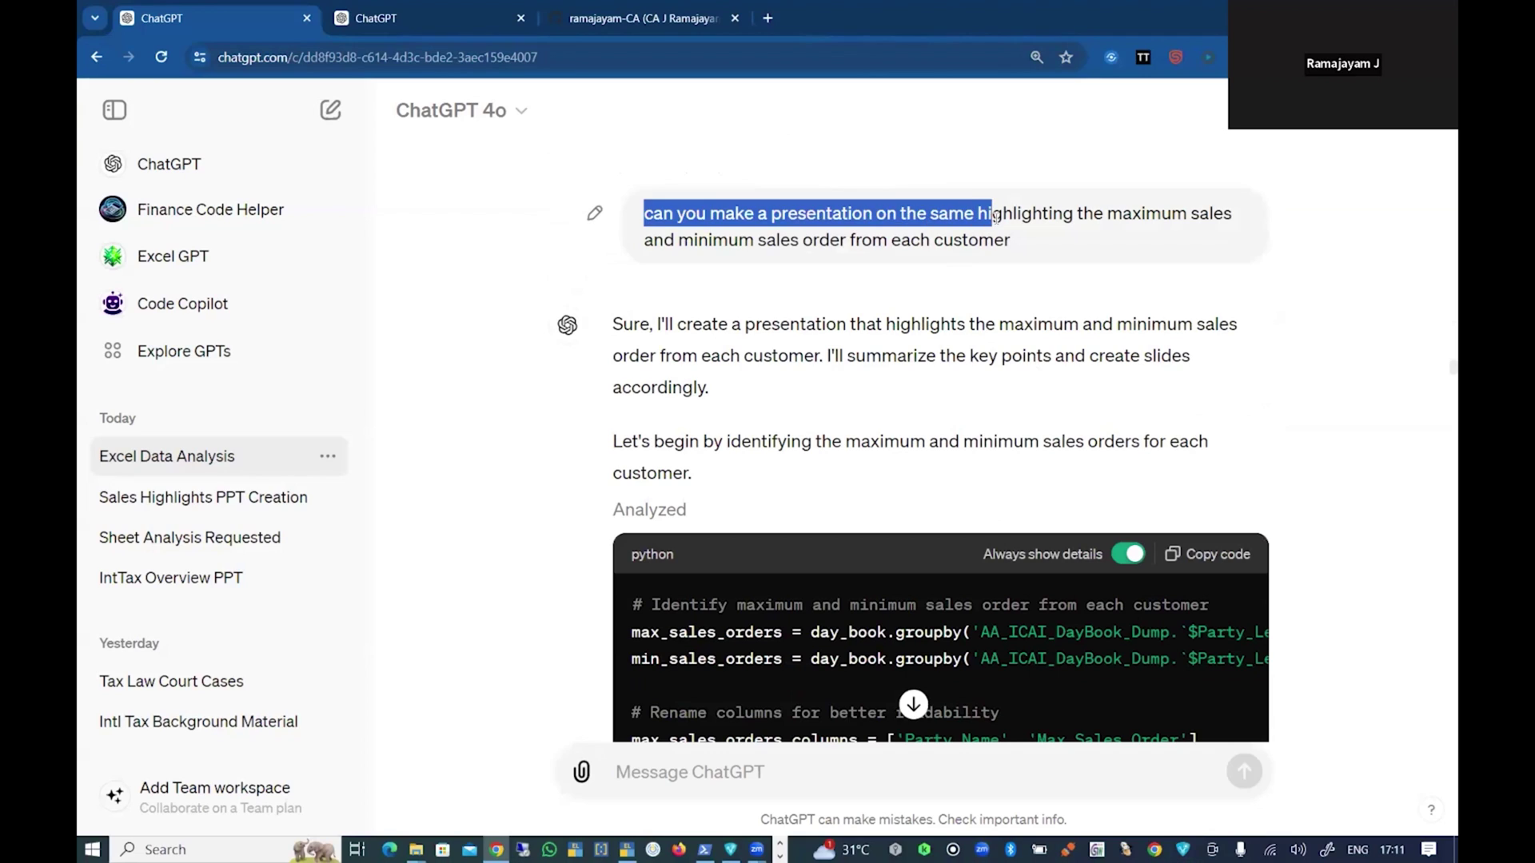
click(1036, 249)
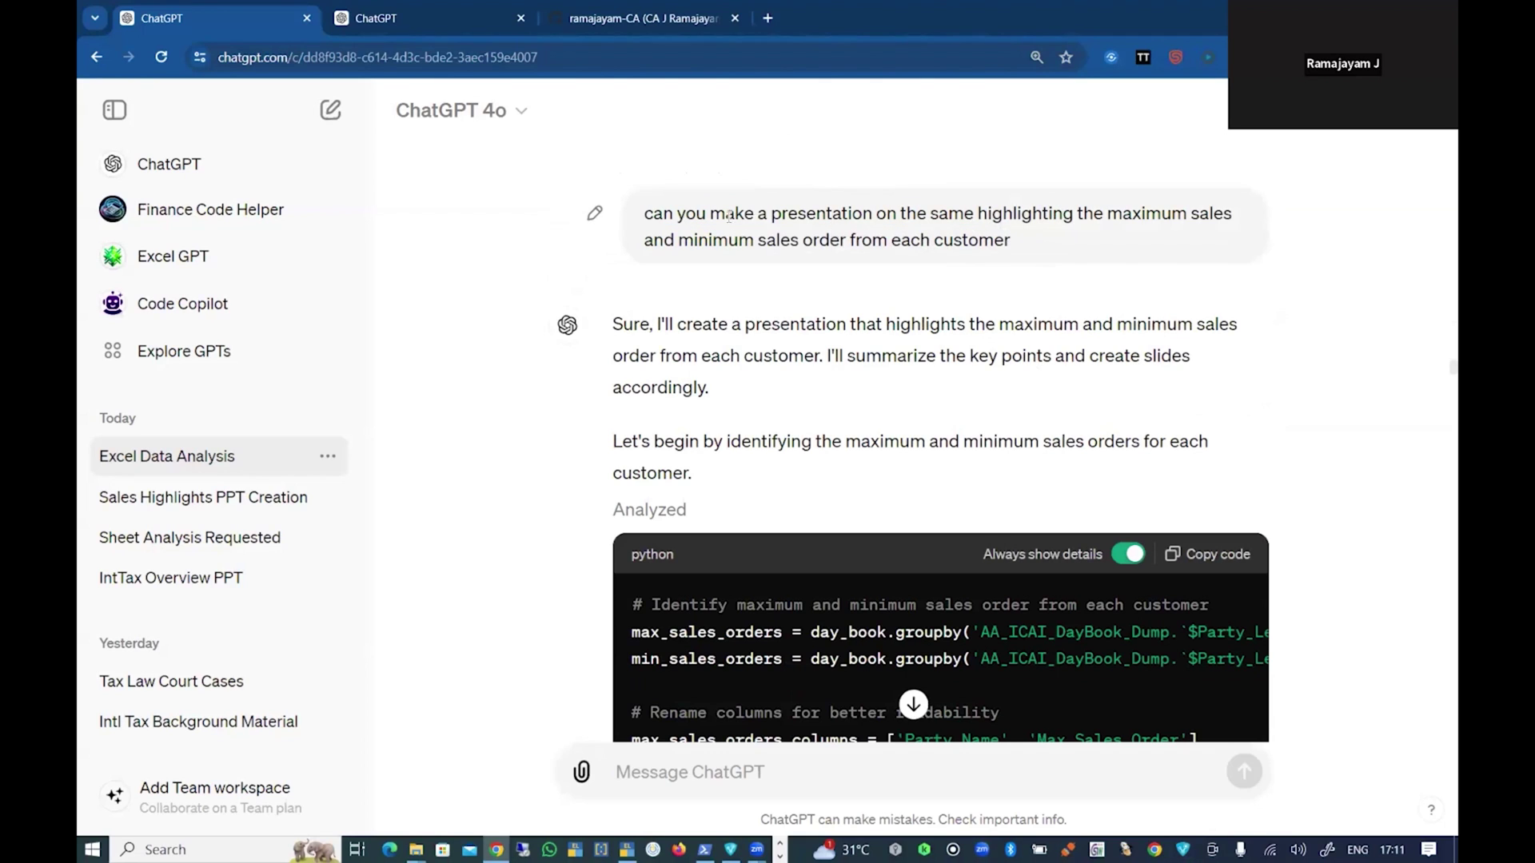
drag(729, 214, 1014, 241)
scroll(827, 391, down, 10)
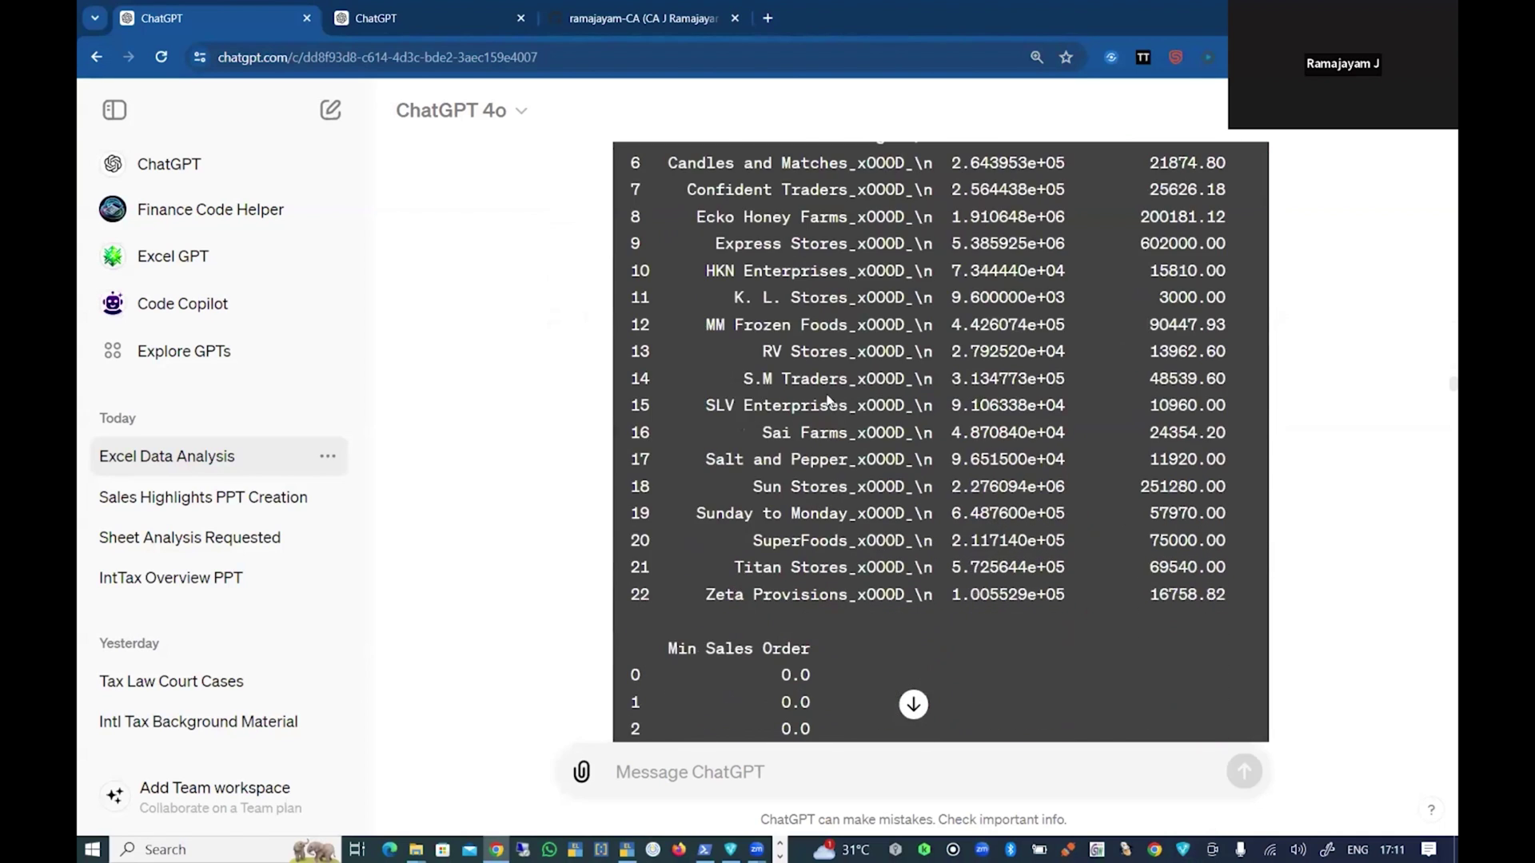
scroll(826, 397, down, 20)
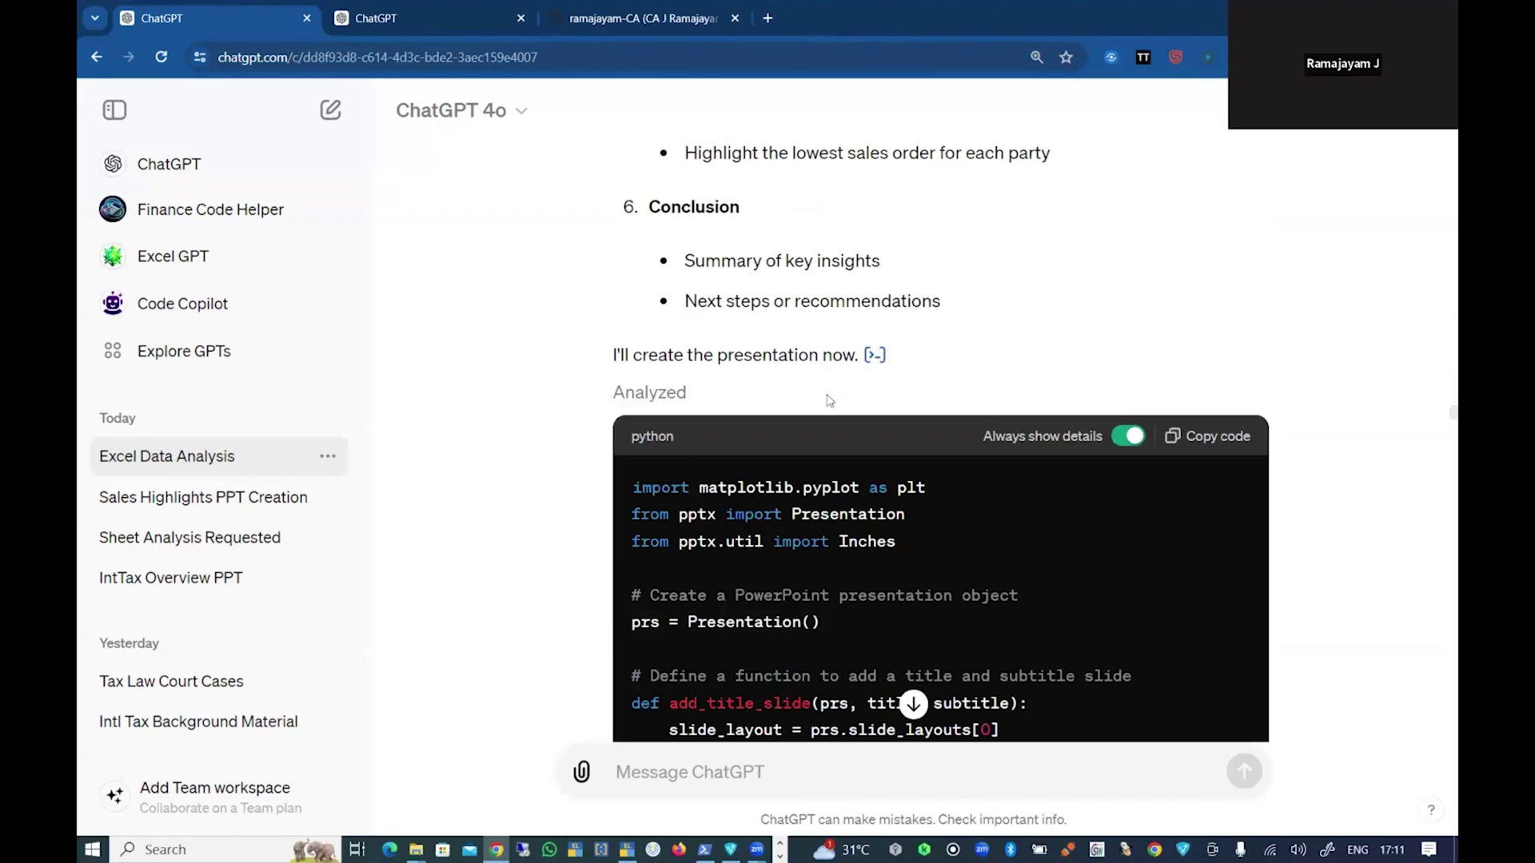
scroll(830, 400, down, 8)
scroll(757, 408, up, 8)
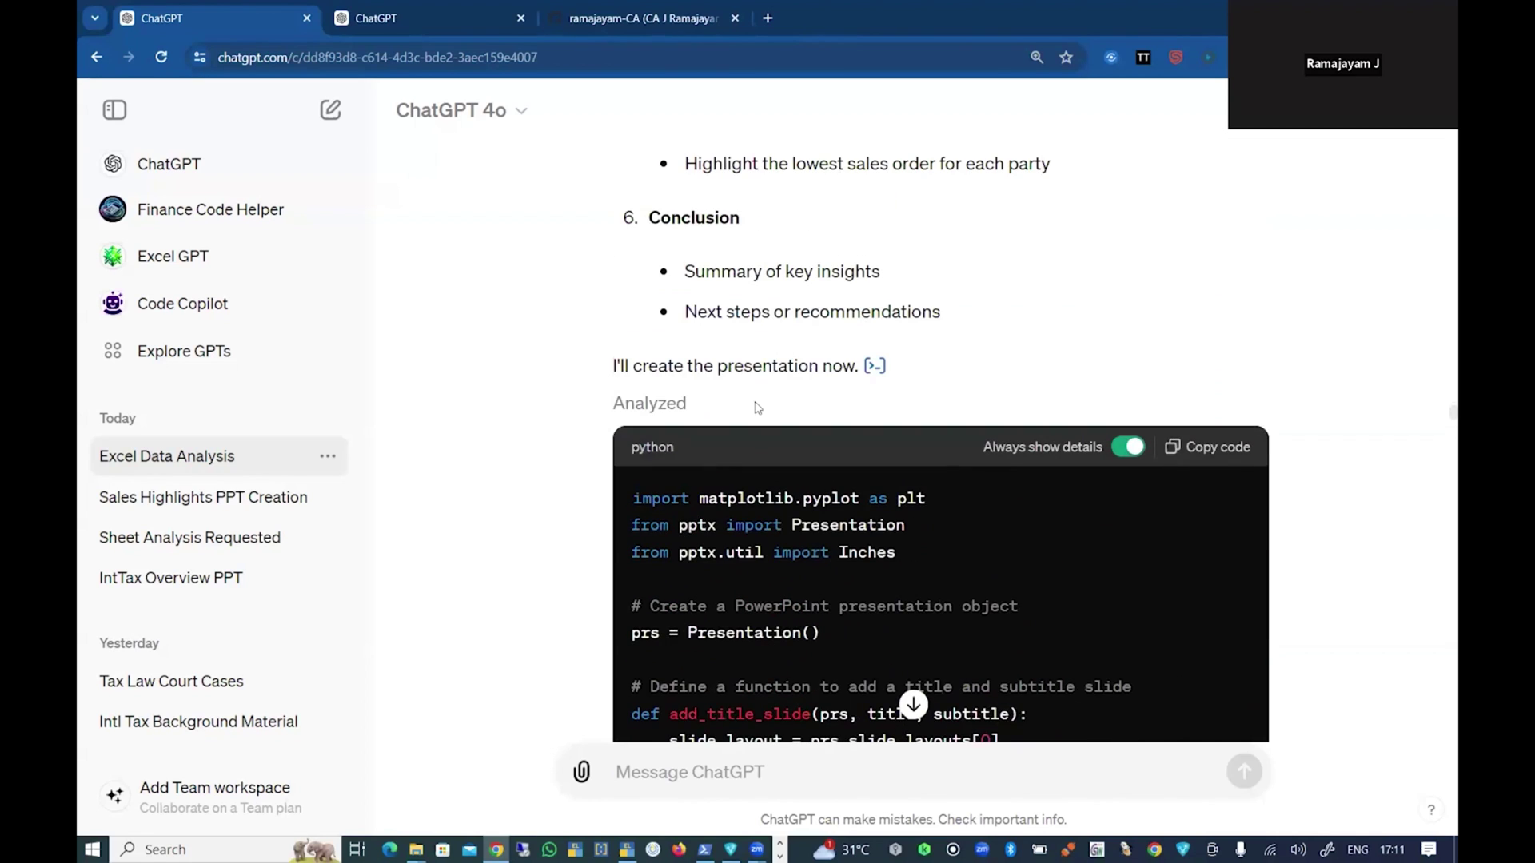
scroll(439, 253, up, 3)
scroll(436, 228, down, 3)
key(alt+Tab)
key(alt+shift+Tab)
Step: Open the downloaded Party-wise_Purchase_Summary deck; page through AVN Traders, Alfa Provisions and Ecko Honey Farms to HKN Enterprises
click(1208, 56)
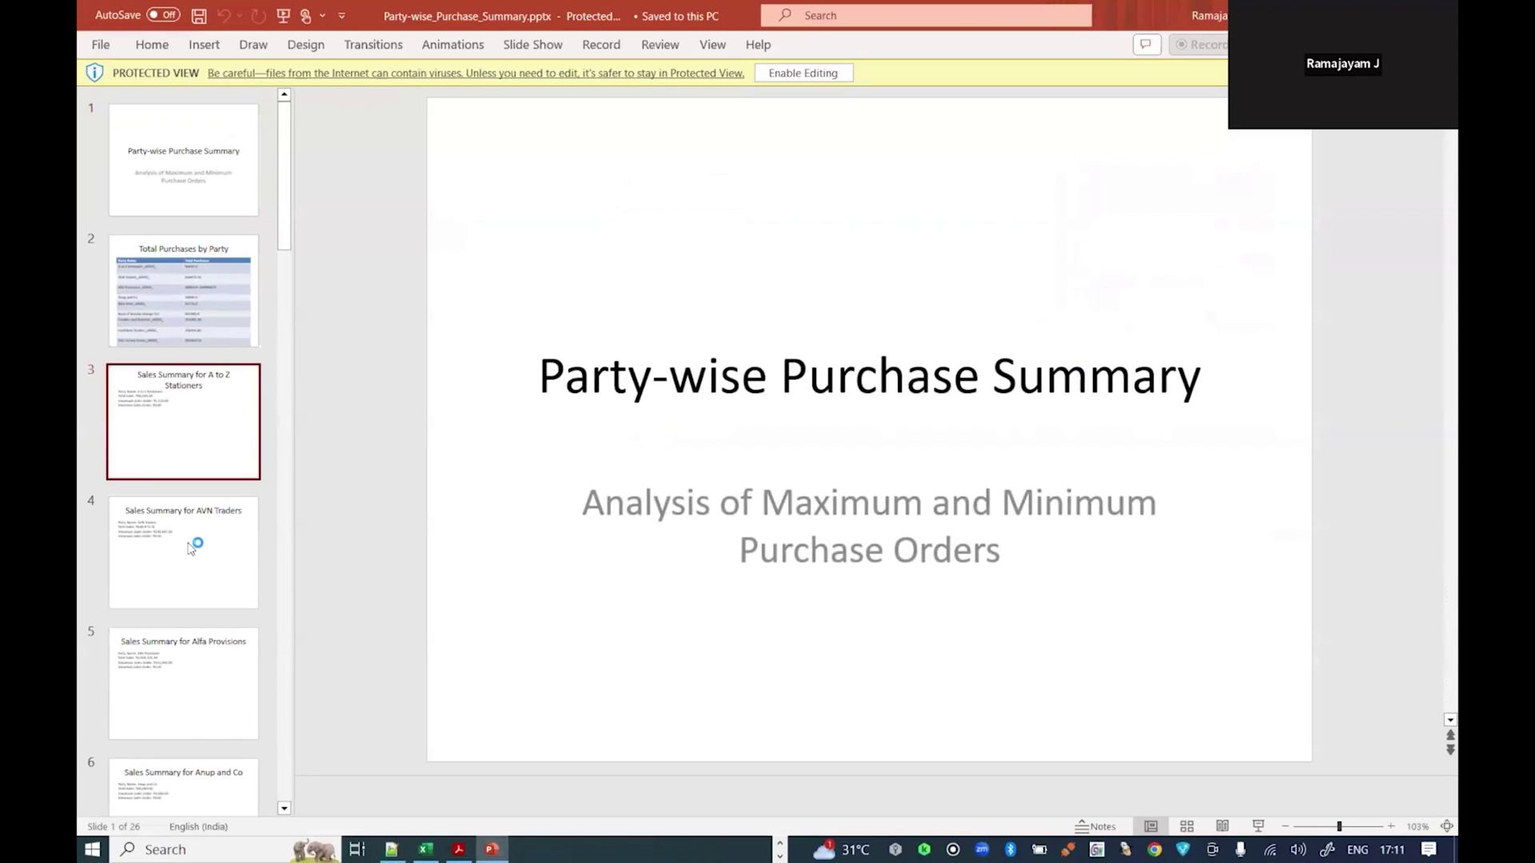
key(Down)
key(Down)
key(Down)
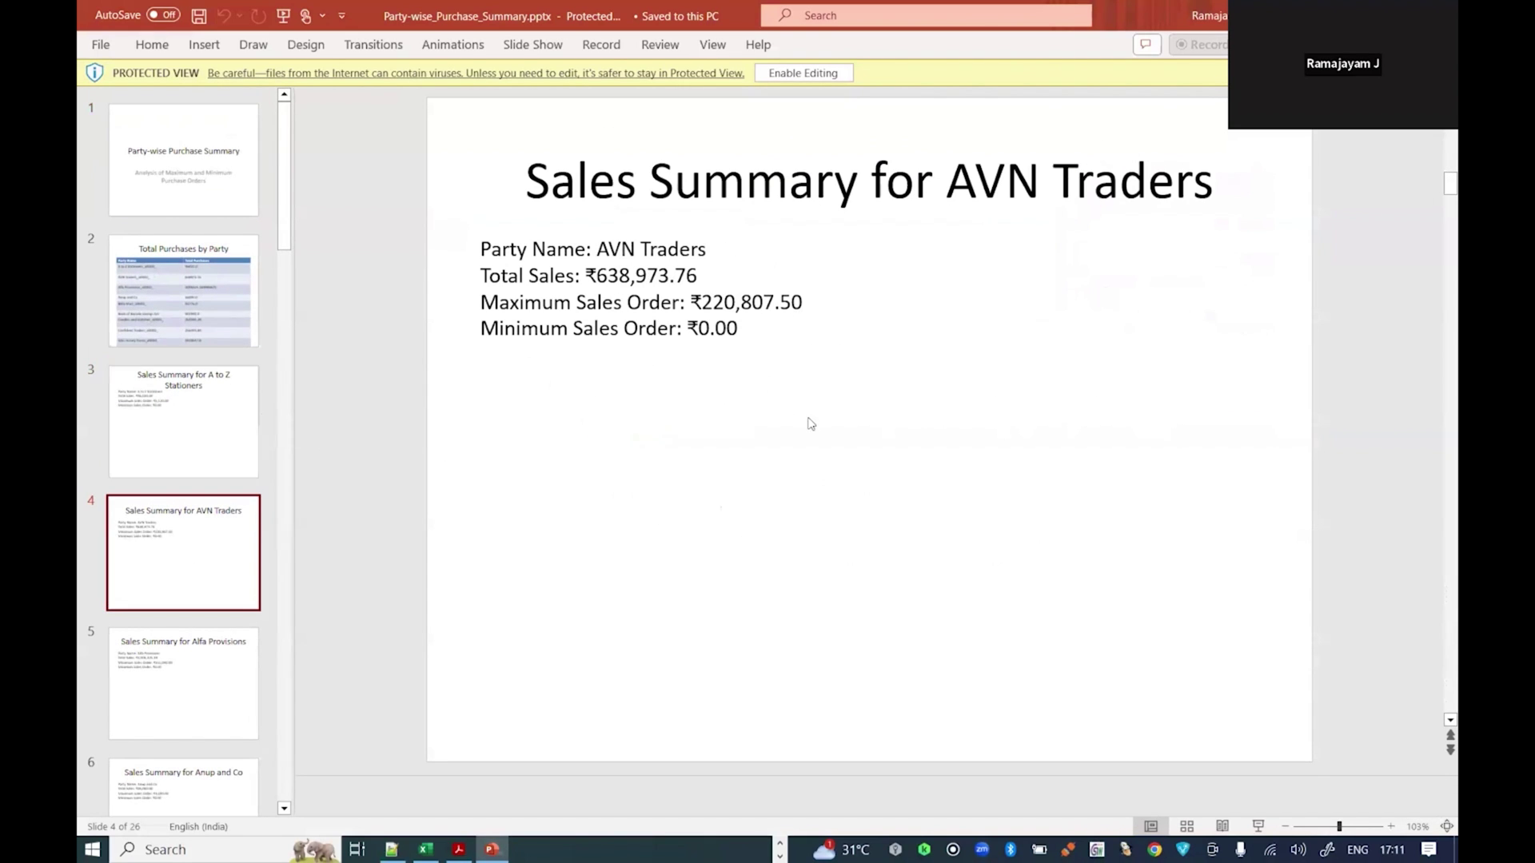
key(Down)
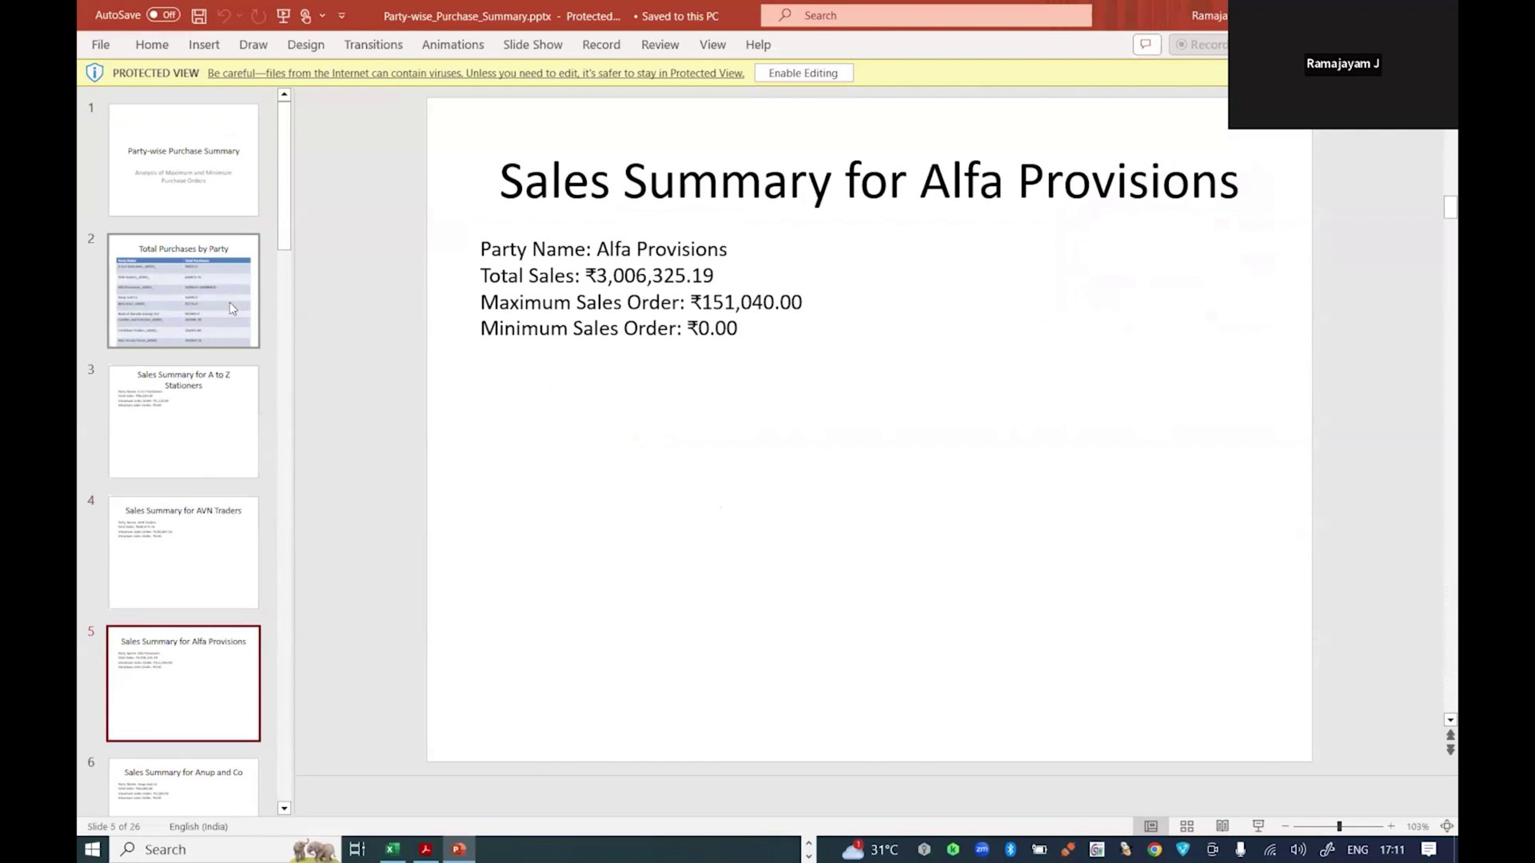
click(228, 303)
scroll(198, 472, down, 7)
click(202, 578)
scroll(196, 544, down, 7)
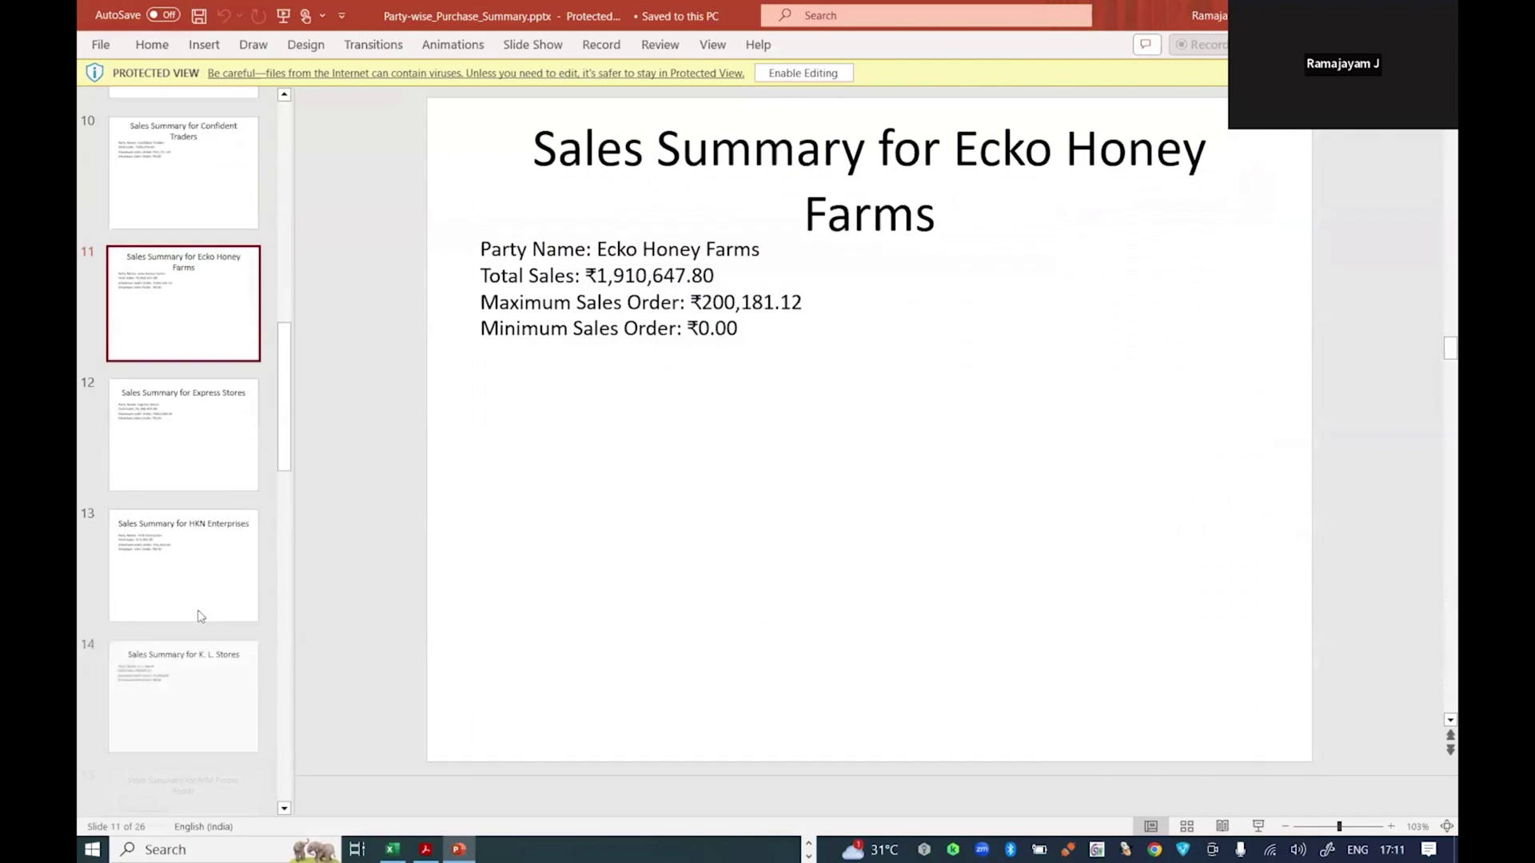
click(179, 489)
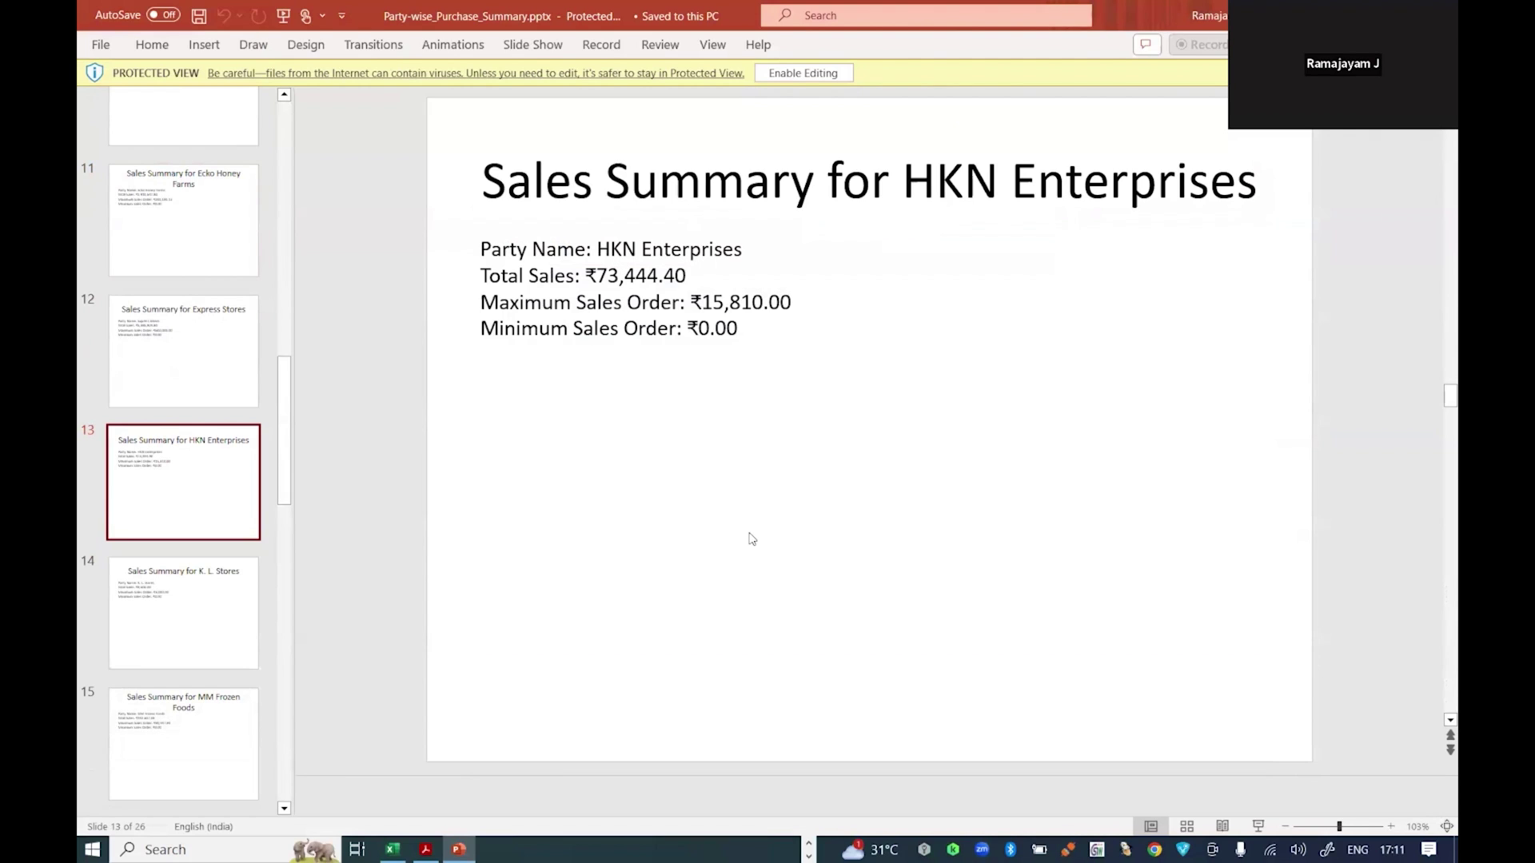
key(alt+Tab)
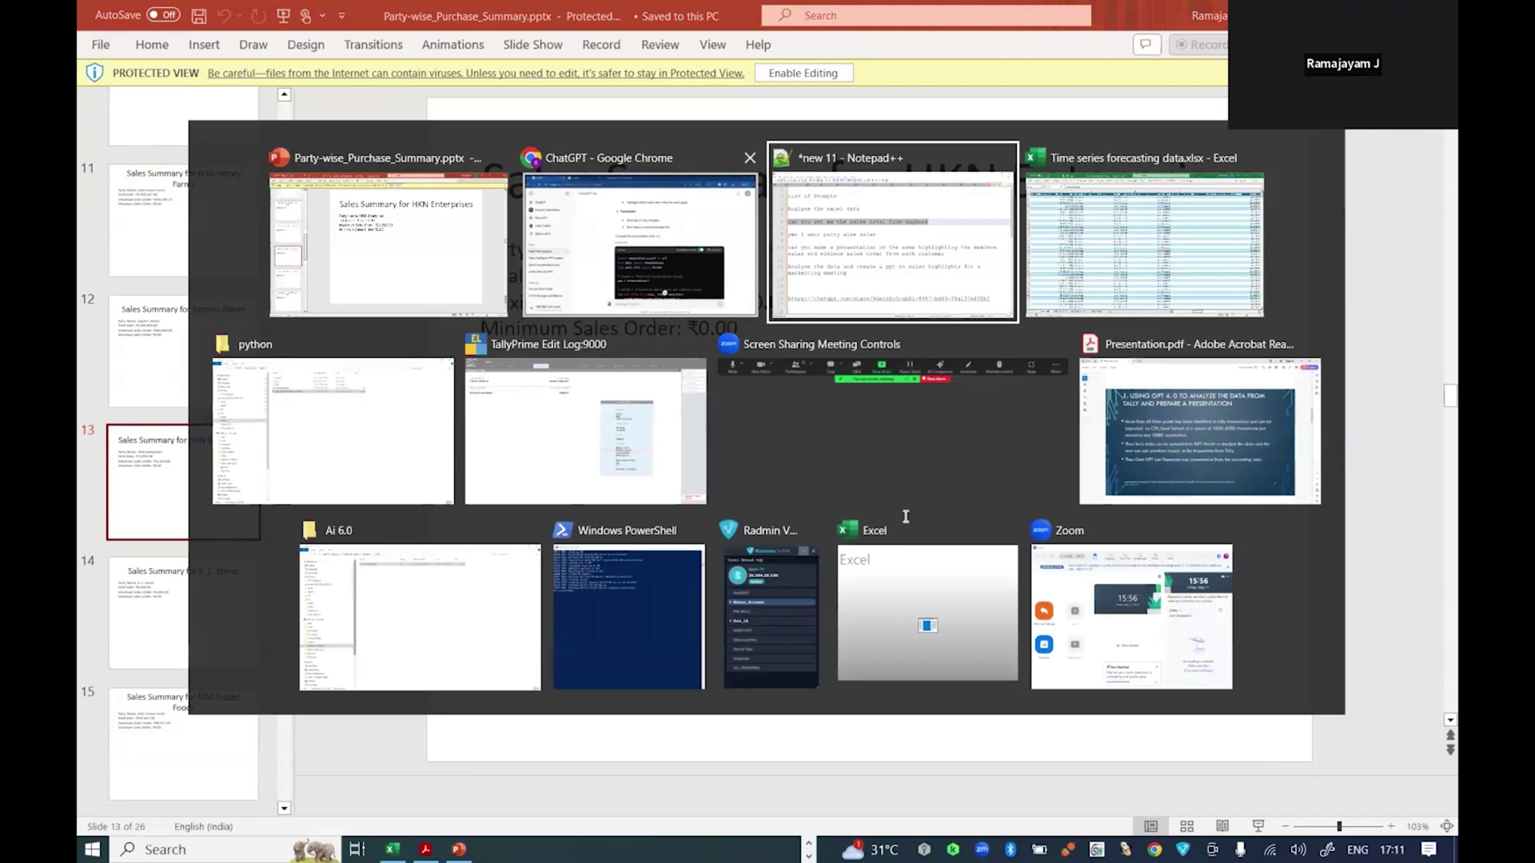
Step: Scroll to the bottom of the chat and start typing 'Get me the list of vendors'
scroll(905, 531, down, 15)
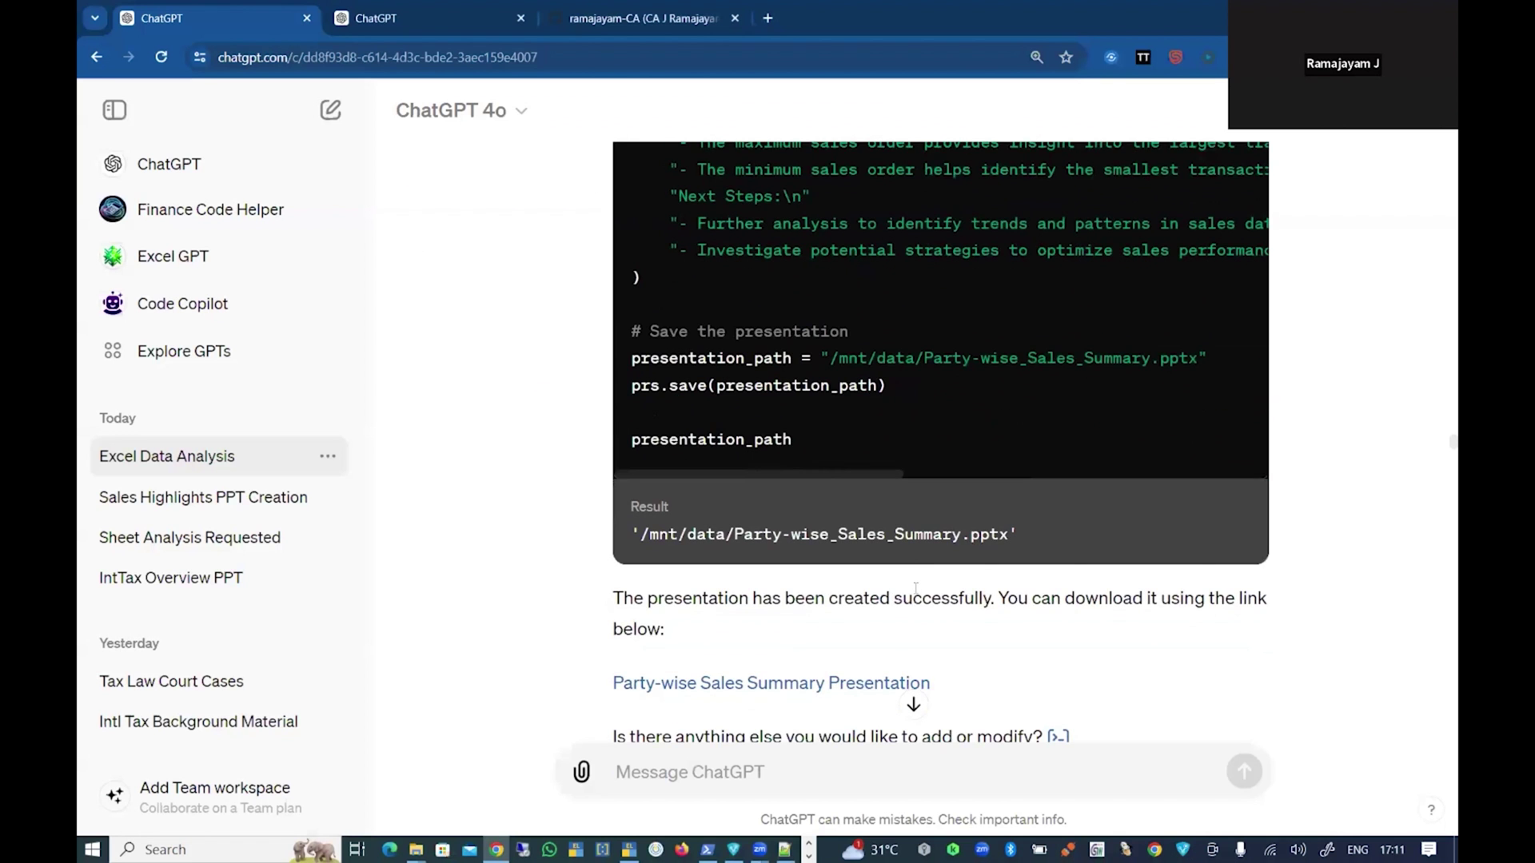
scroll(913, 594, up, 10)
scroll(913, 594, down, 20)
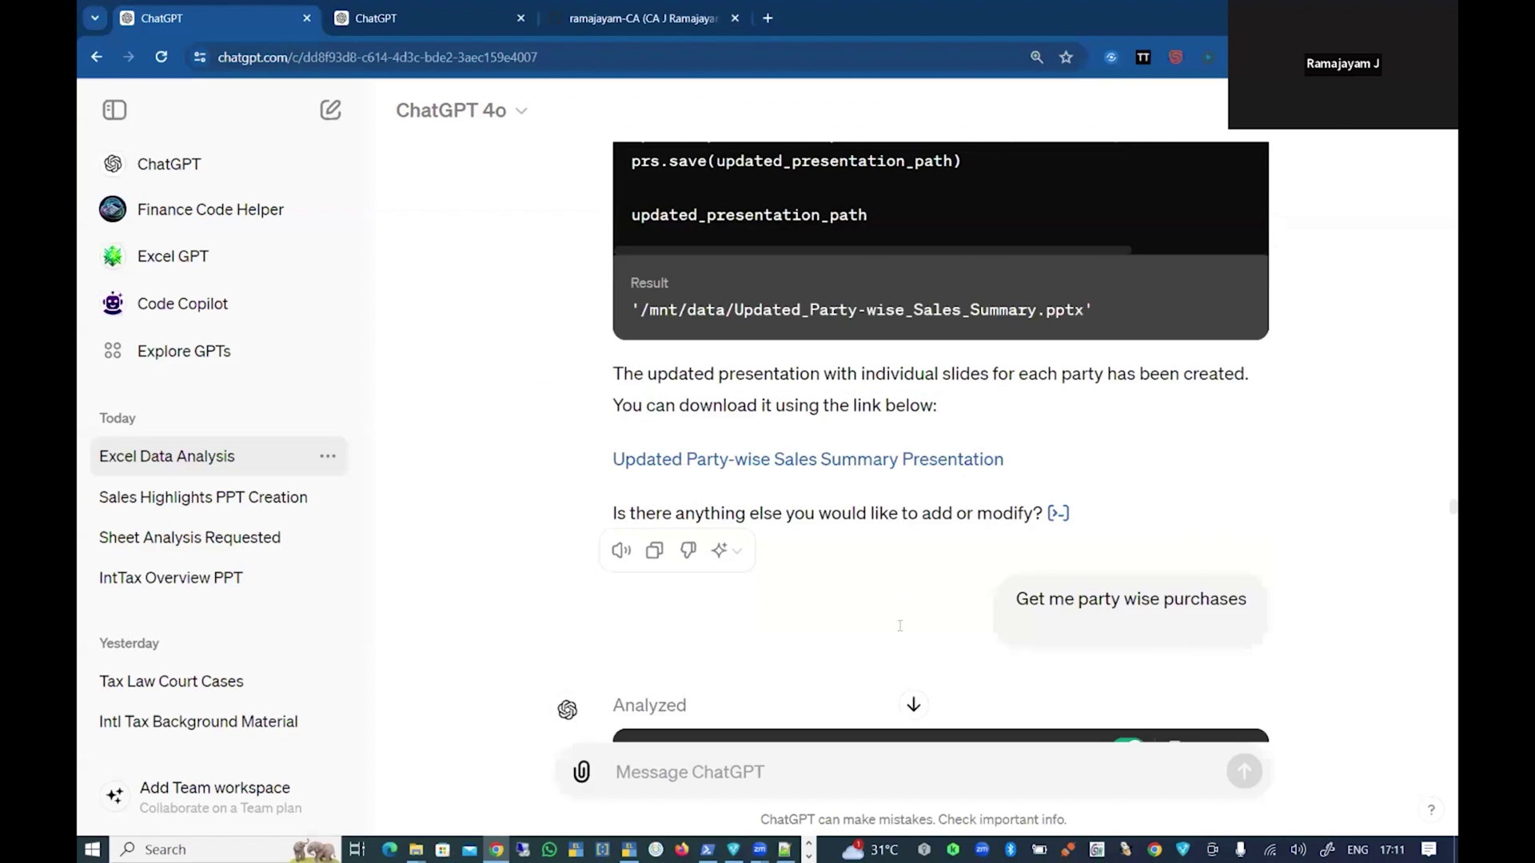
scroll(841, 776, down, 20)
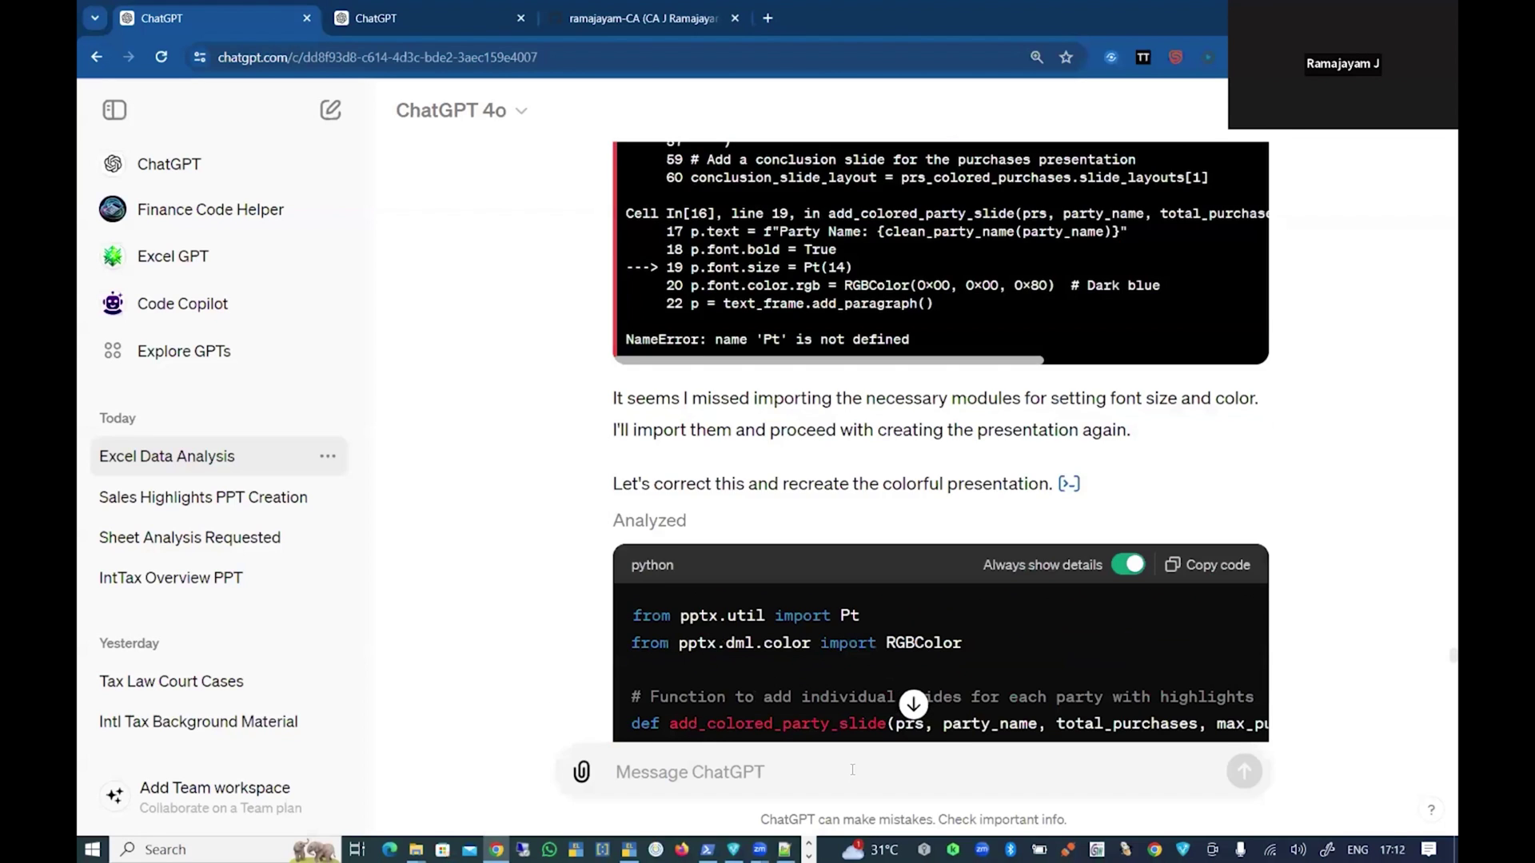
scroll(852, 770, down, 20)
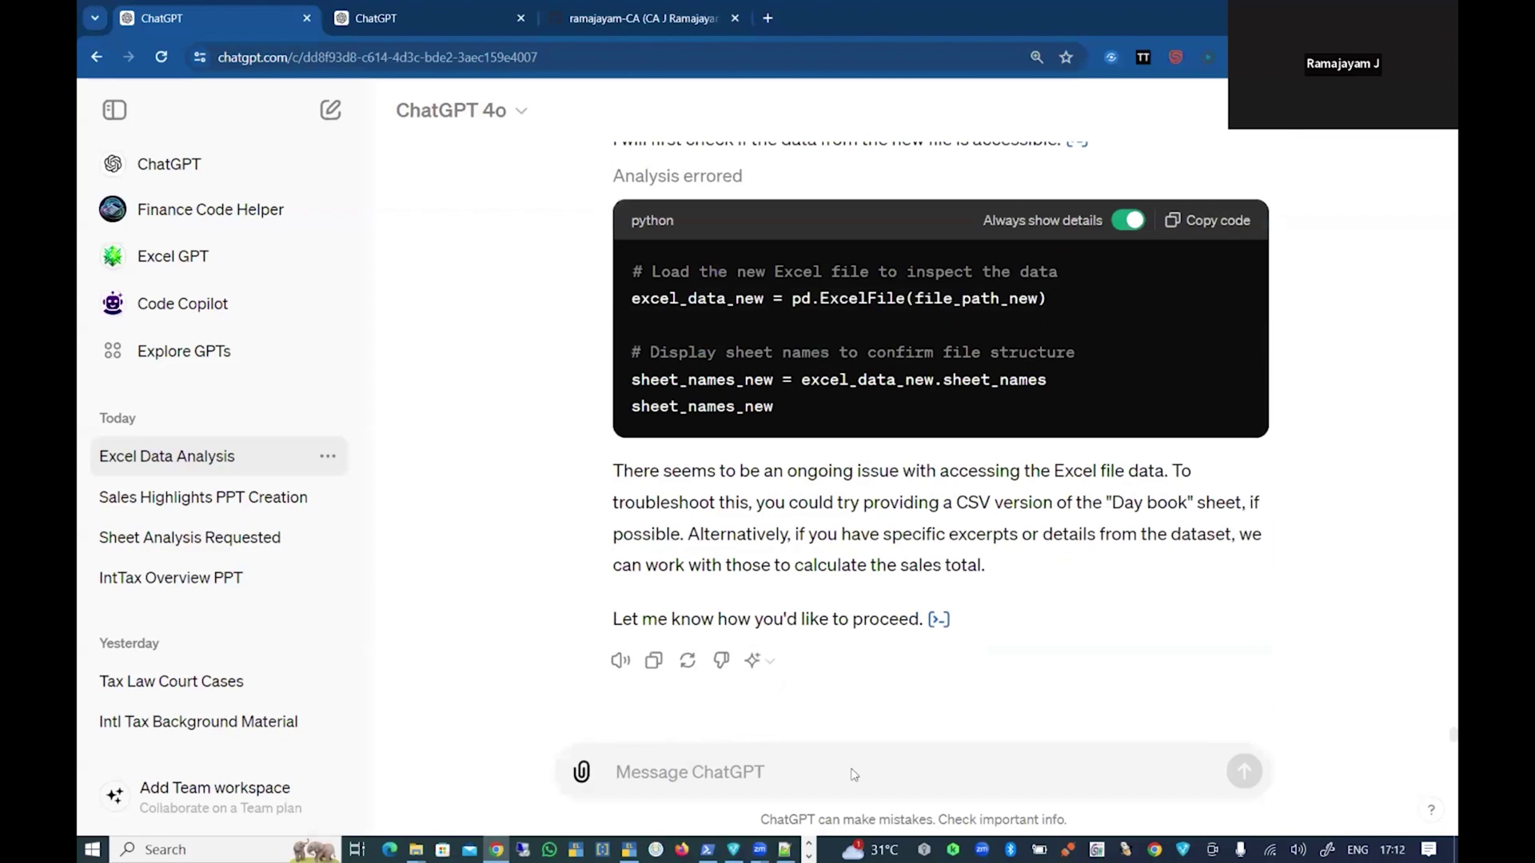
text(Lis)
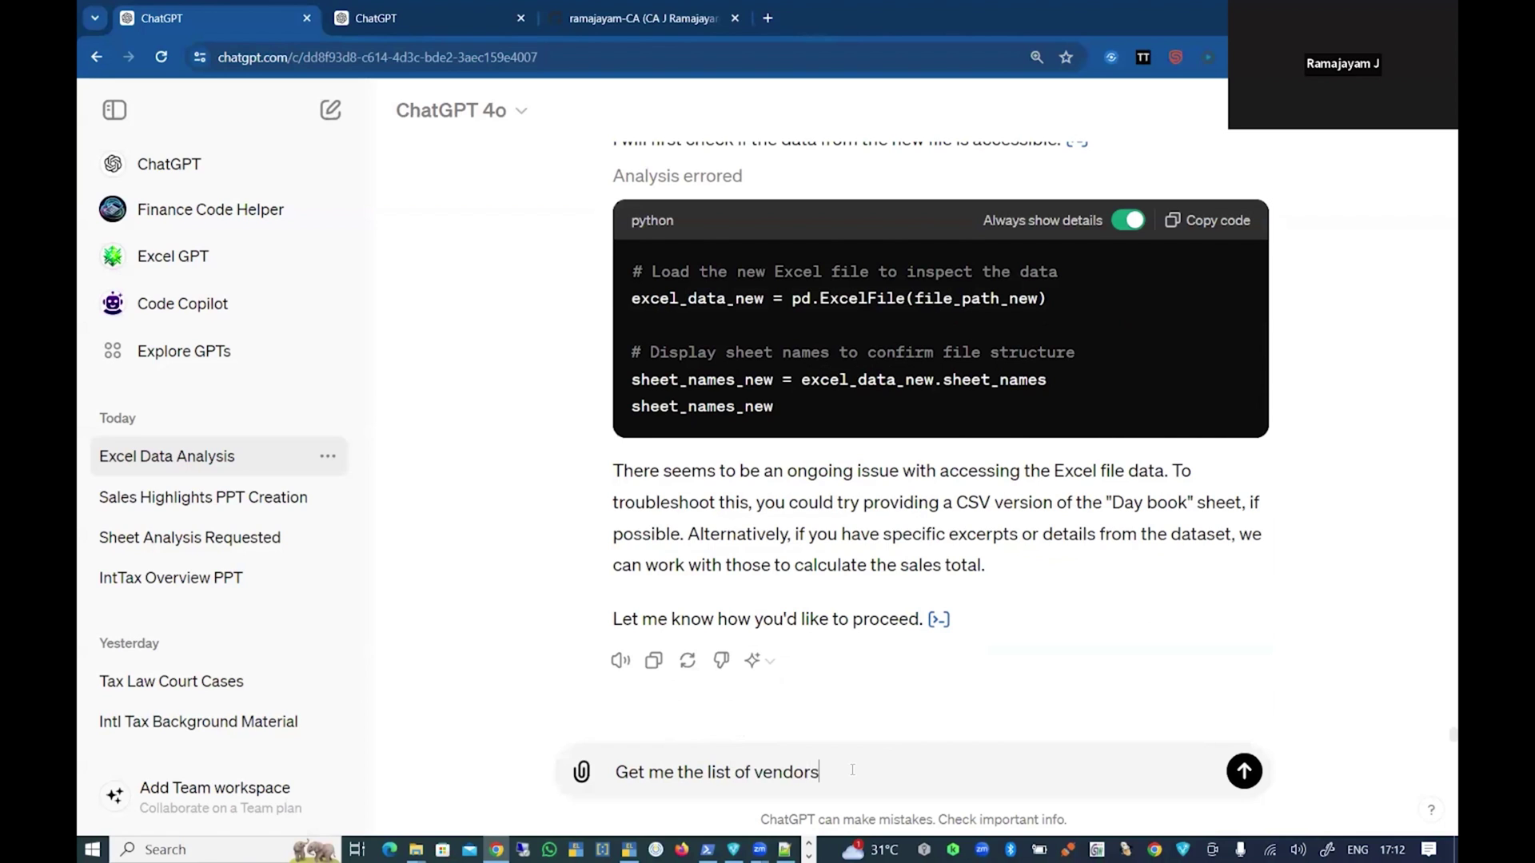
Step: Send the vendor list request and scroll up through the reply
key(Return)
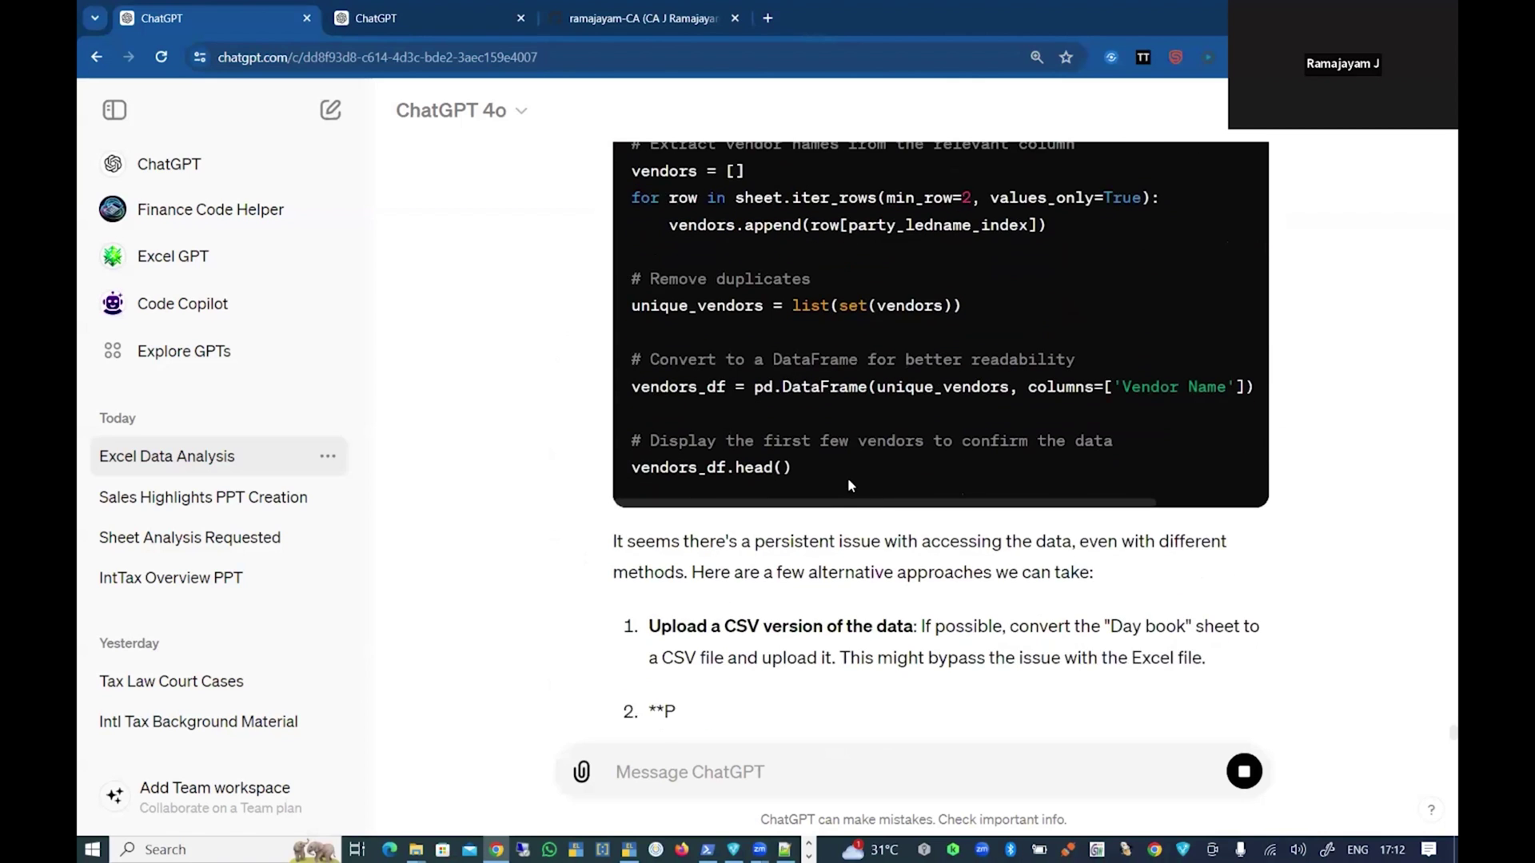
scroll(848, 481, up, 15)
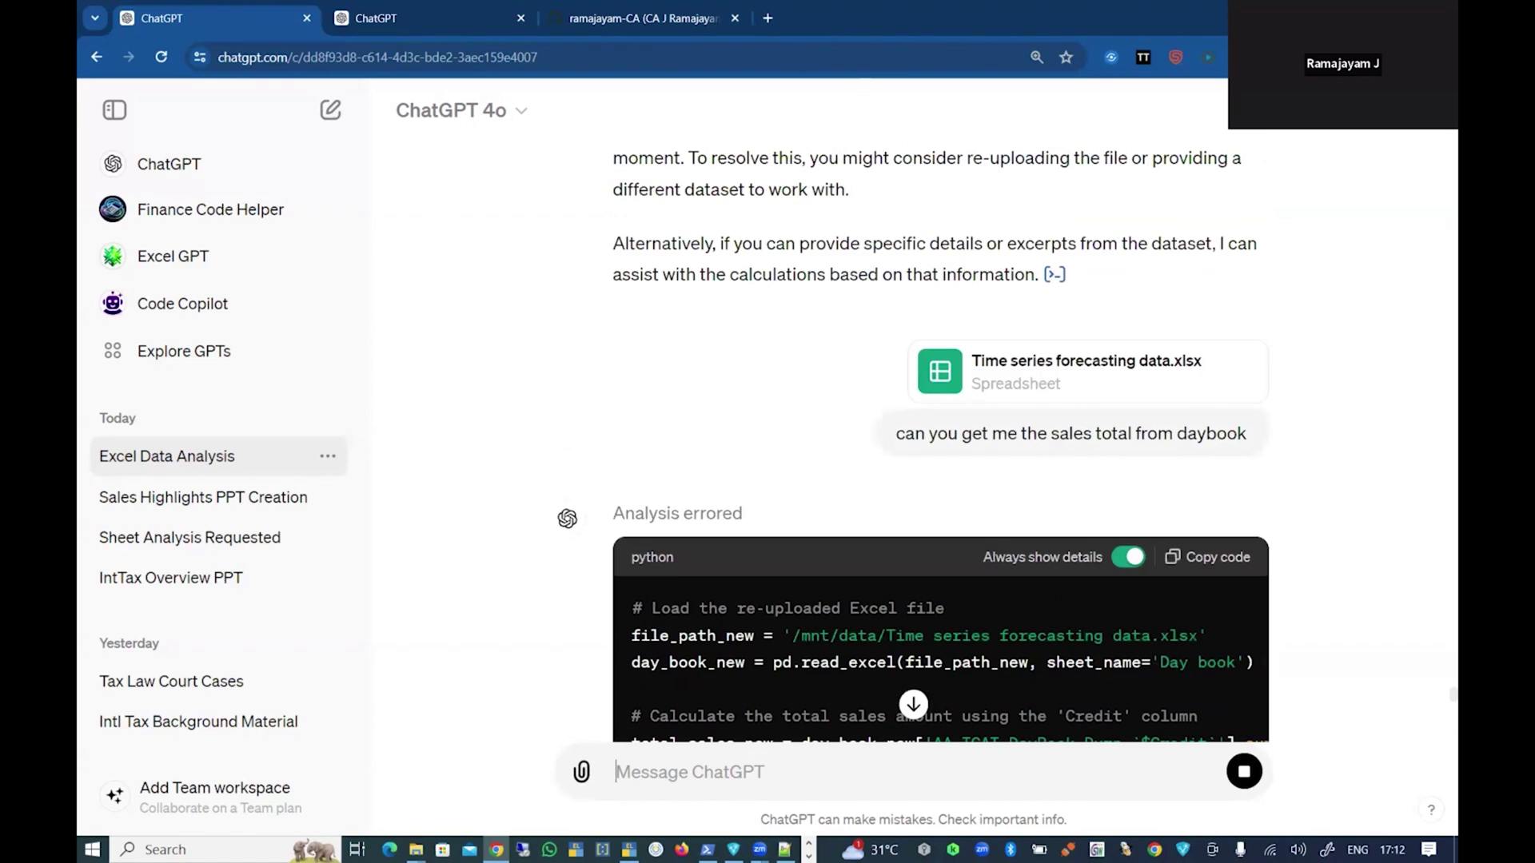
scroll(961, 385, up, 20)
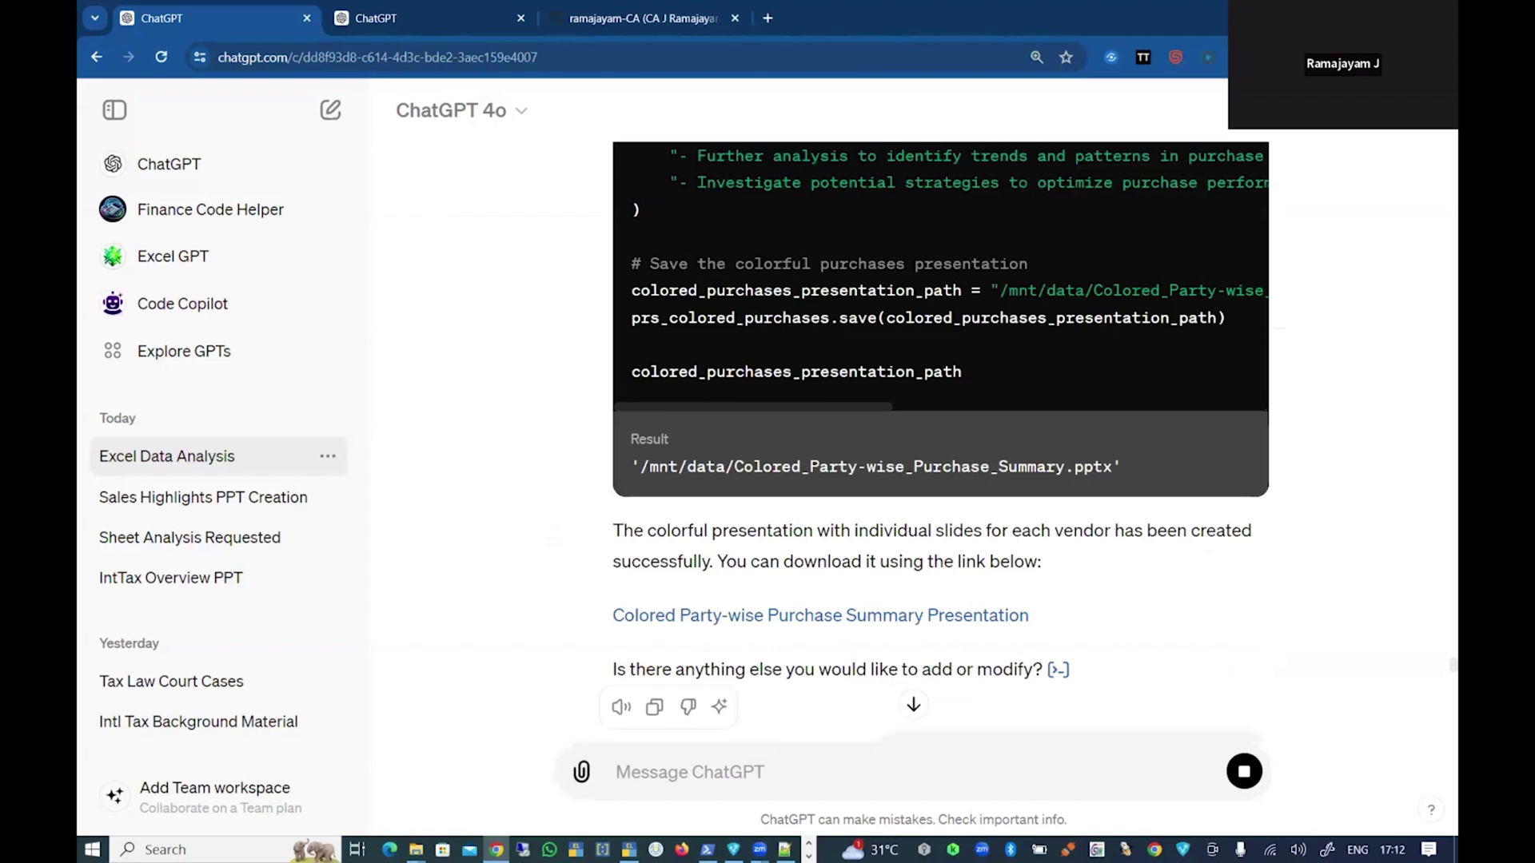
scroll(940, 440, up, 10)
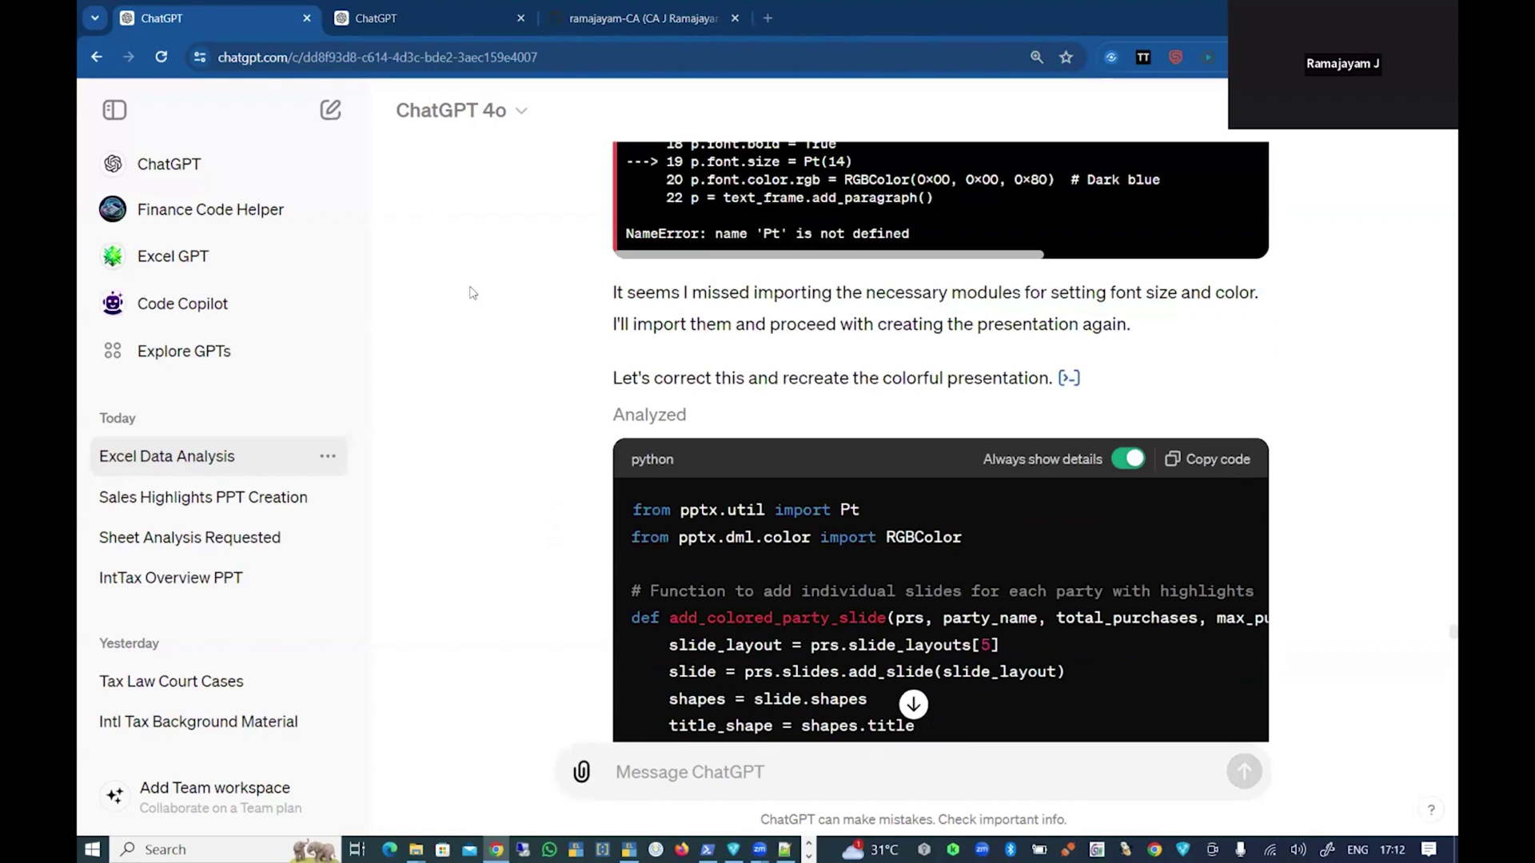
Step: Switch to the Excel Data Analysis chat and find the Party-wise_Purchase_Summary.pptx link
key(ctrl+Tab)
click(1036, 347)
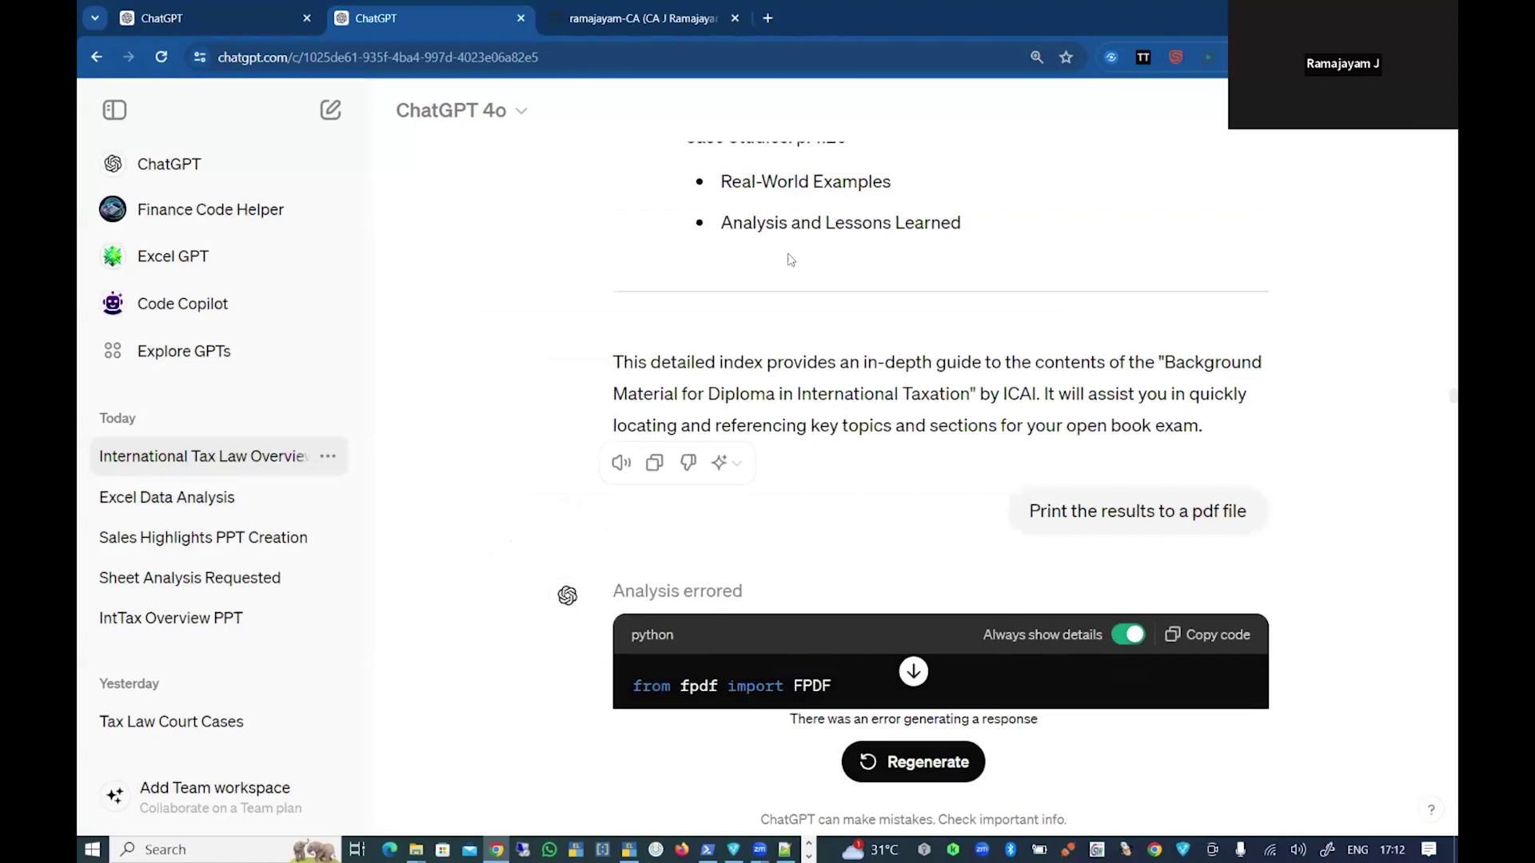
scroll(790, 259, up, 15)
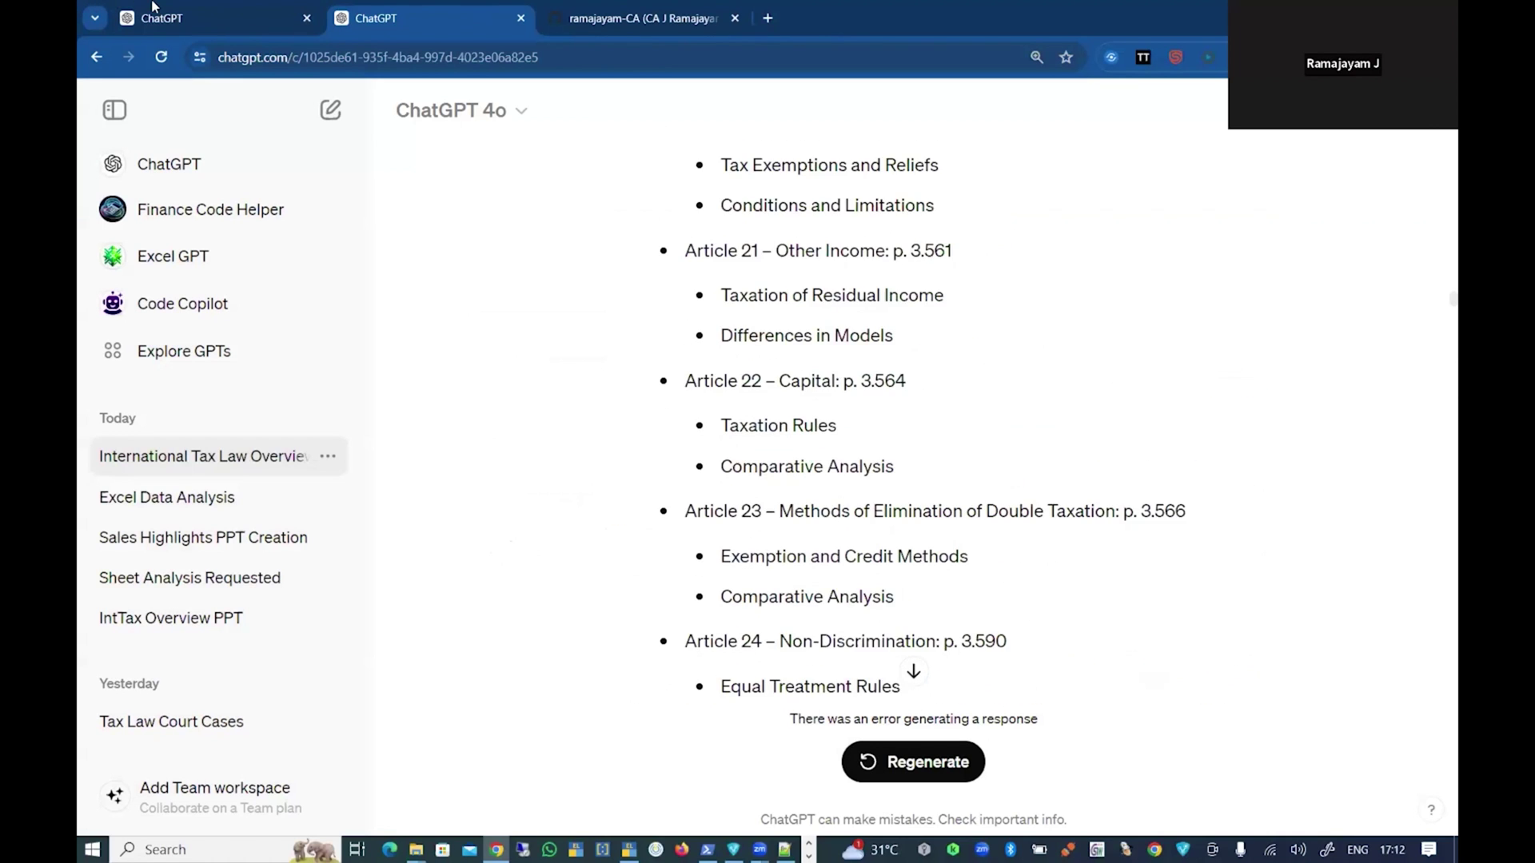
scroll(899, 438, up, 20)
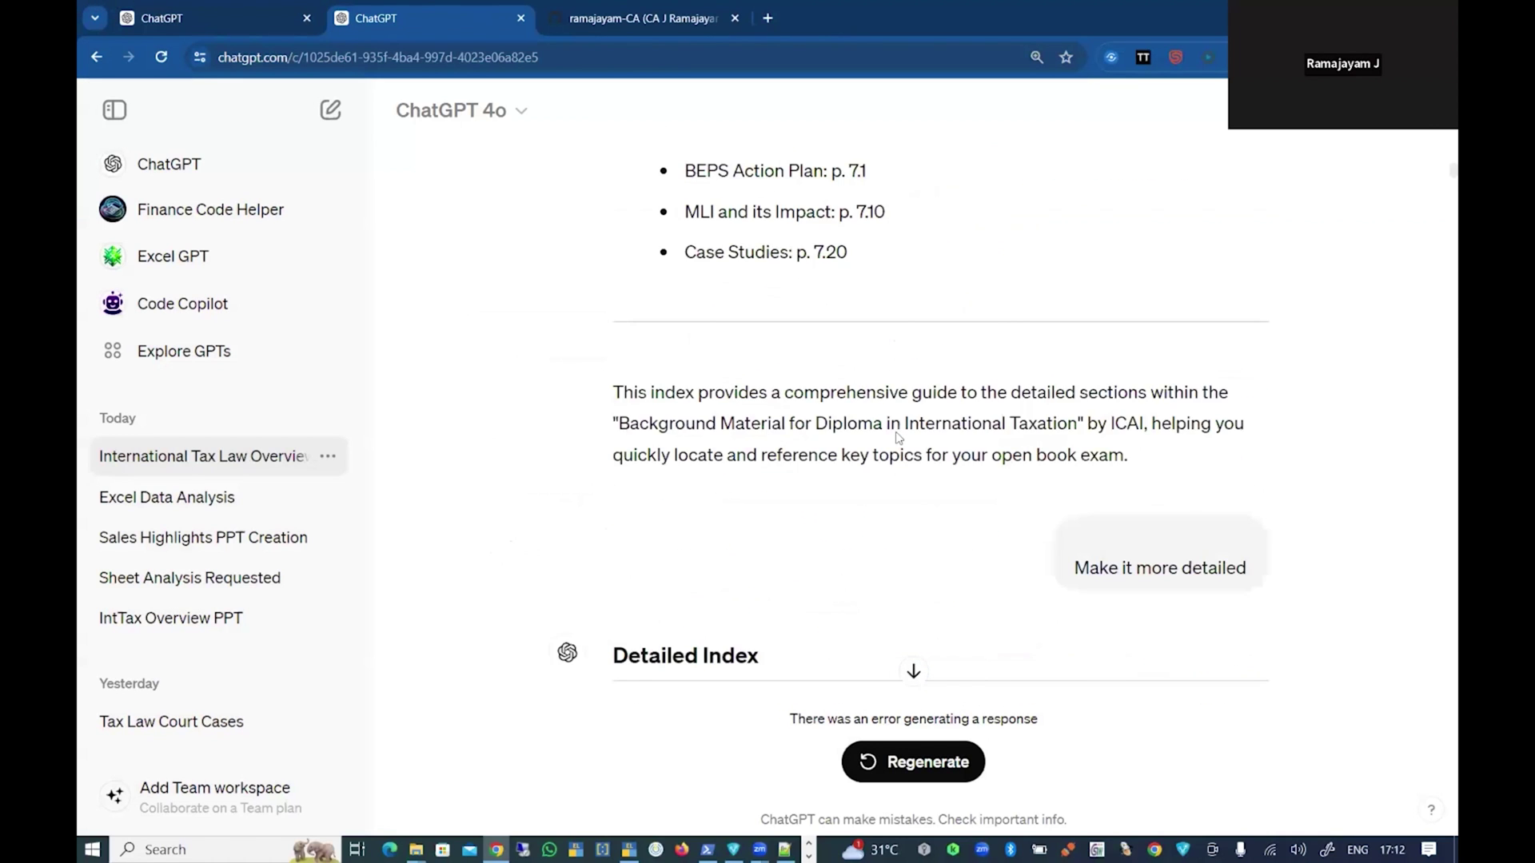
key(ctrl+shift+Tab)
scroll(879, 464, down, 12)
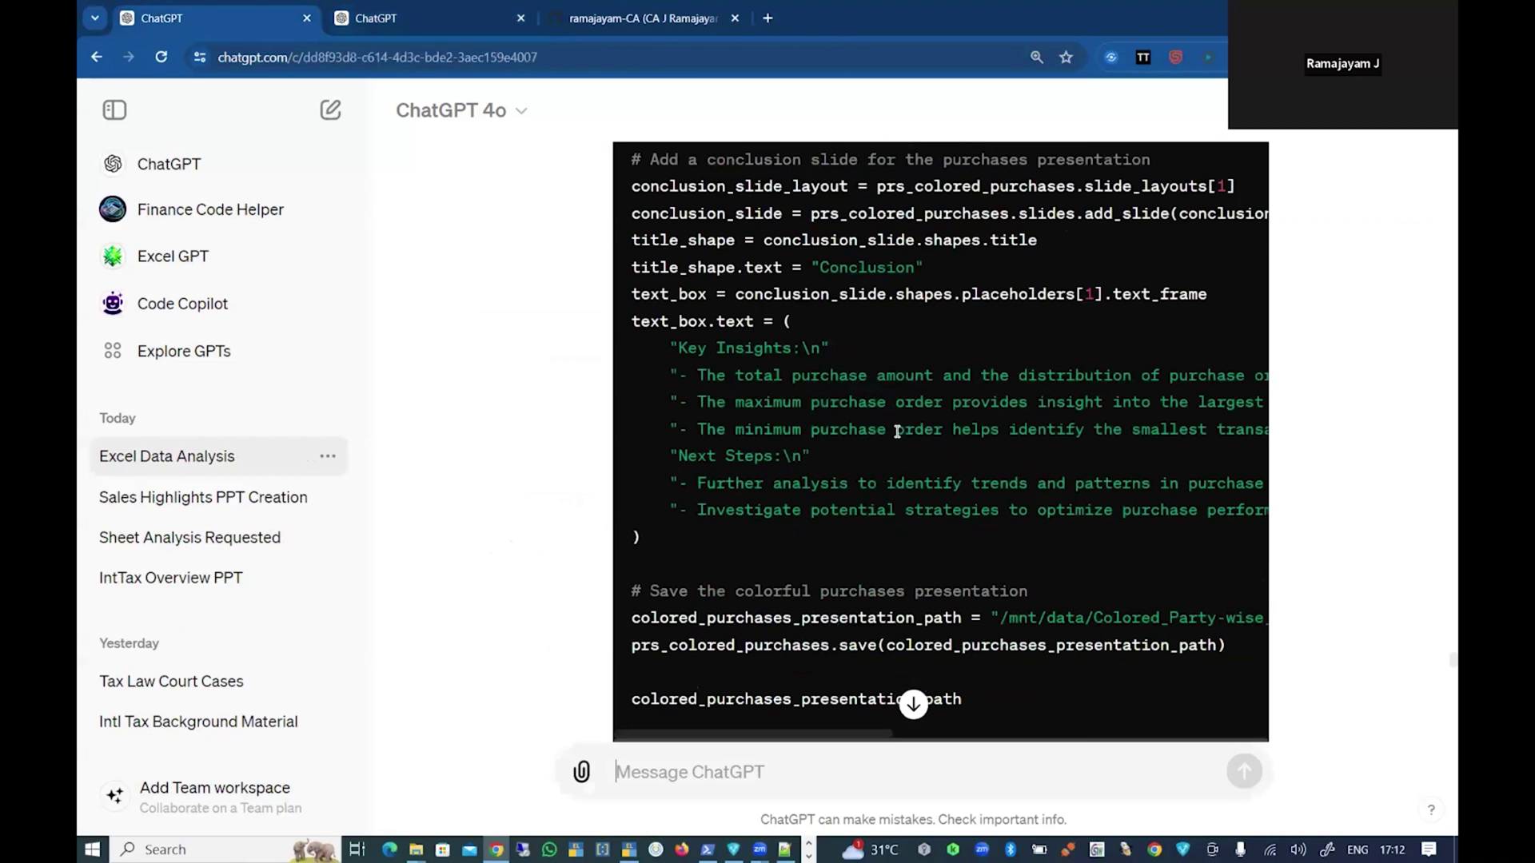
scroll(871, 483, down, 6)
scroll(855, 494, down, 15)
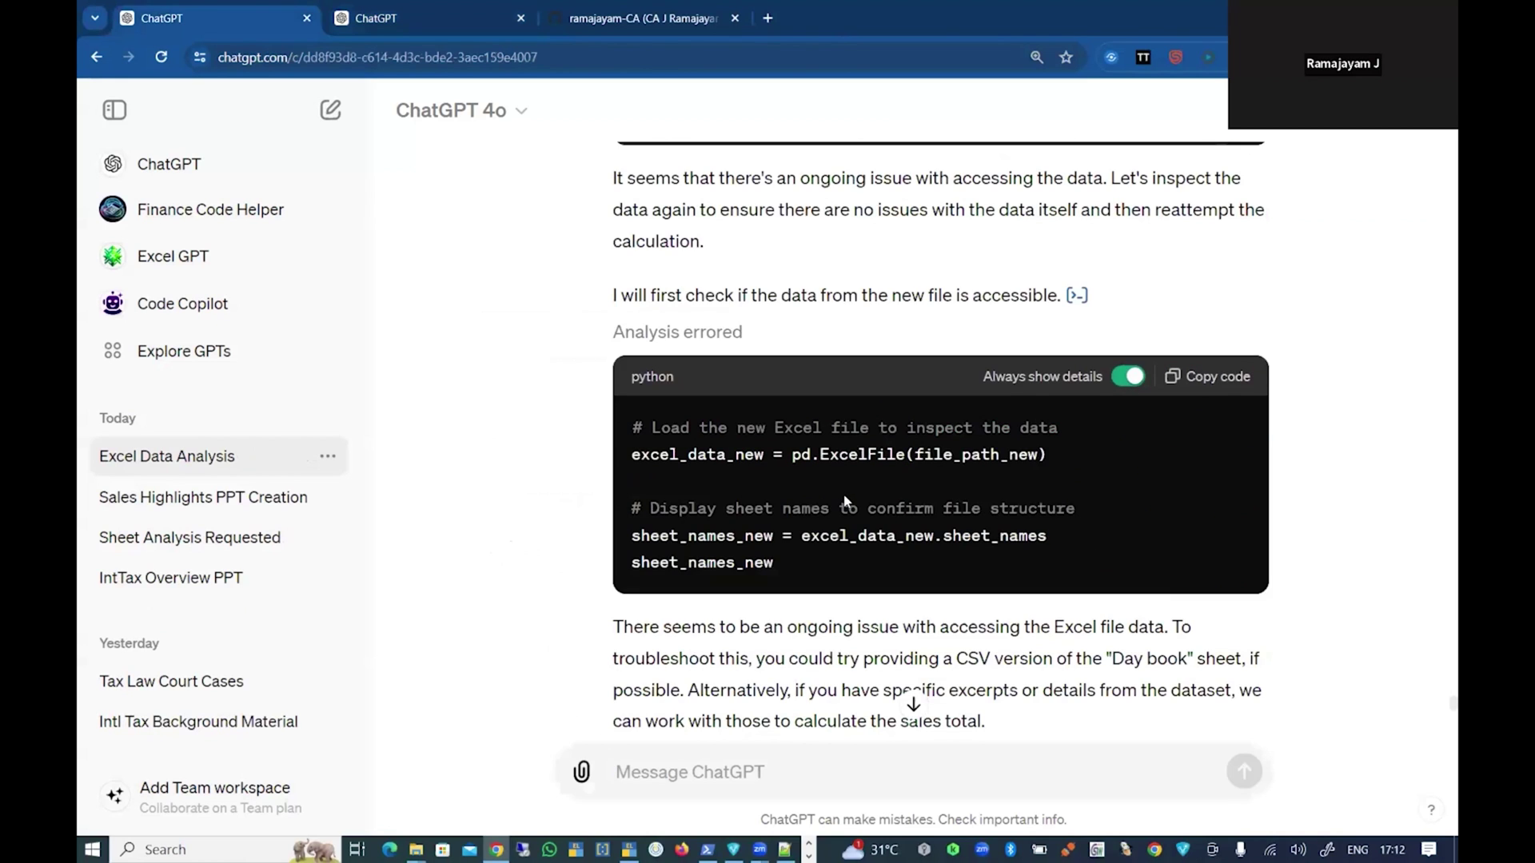
scroll(832, 512, up, 20)
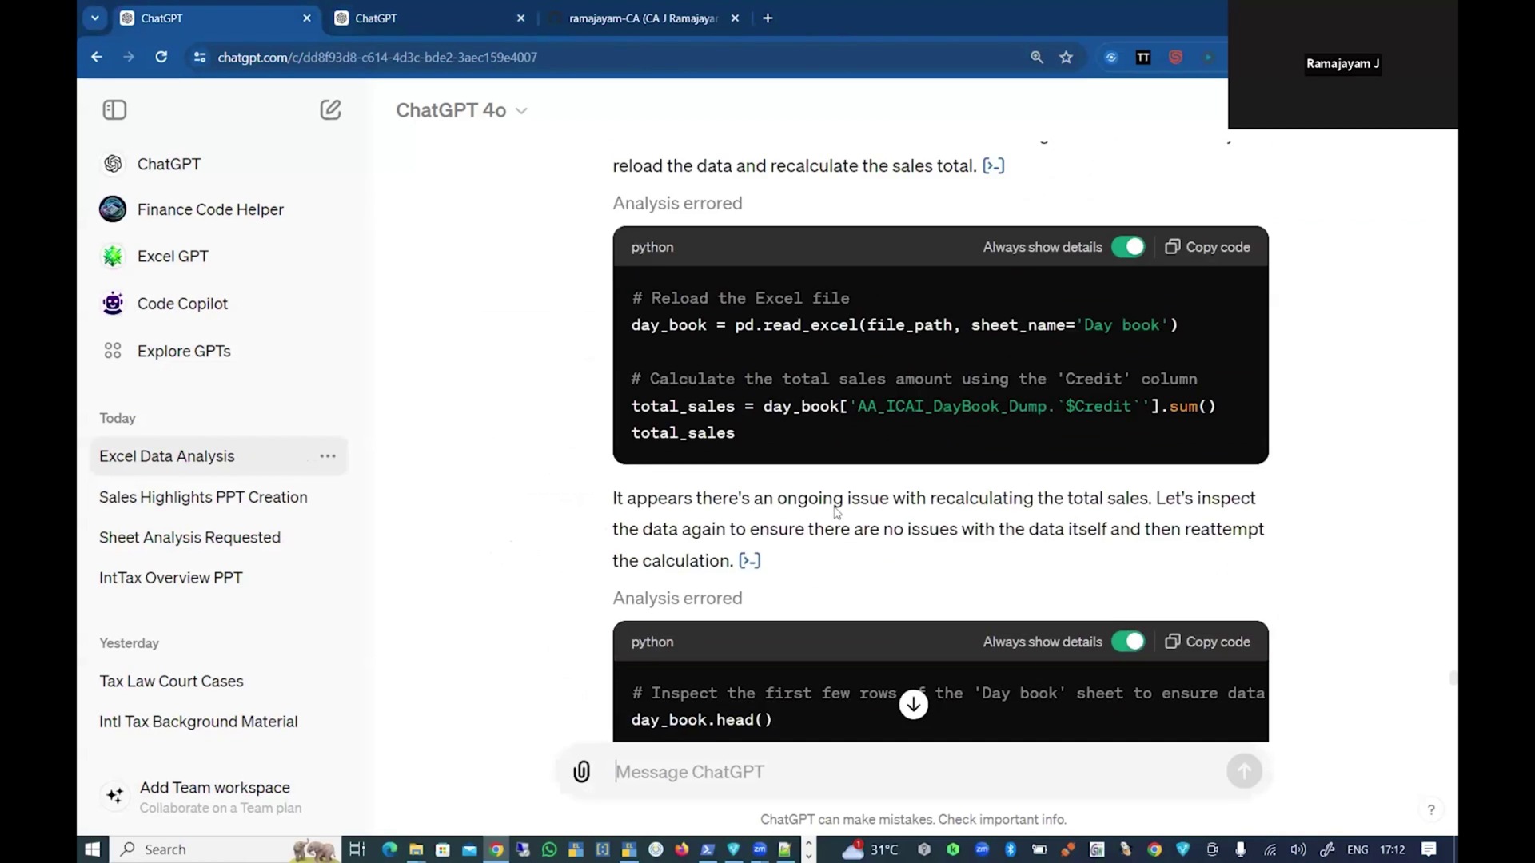
scroll(820, 514, up, 15)
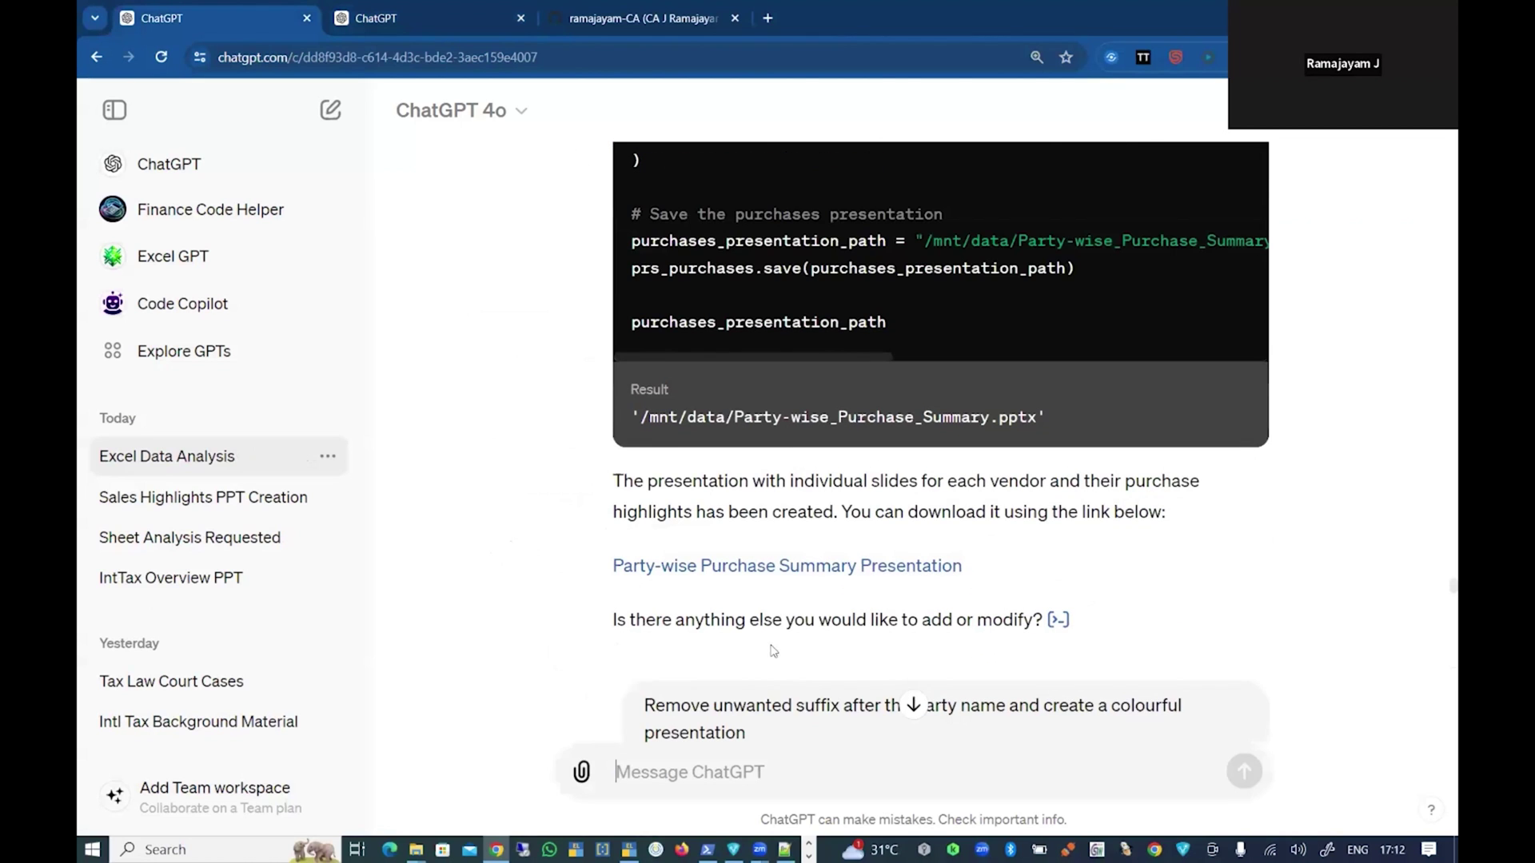
Step: Try the Party-wise Purchase Summary link, then download the Updated Party-wise Sales Summary presentation
click(770, 573)
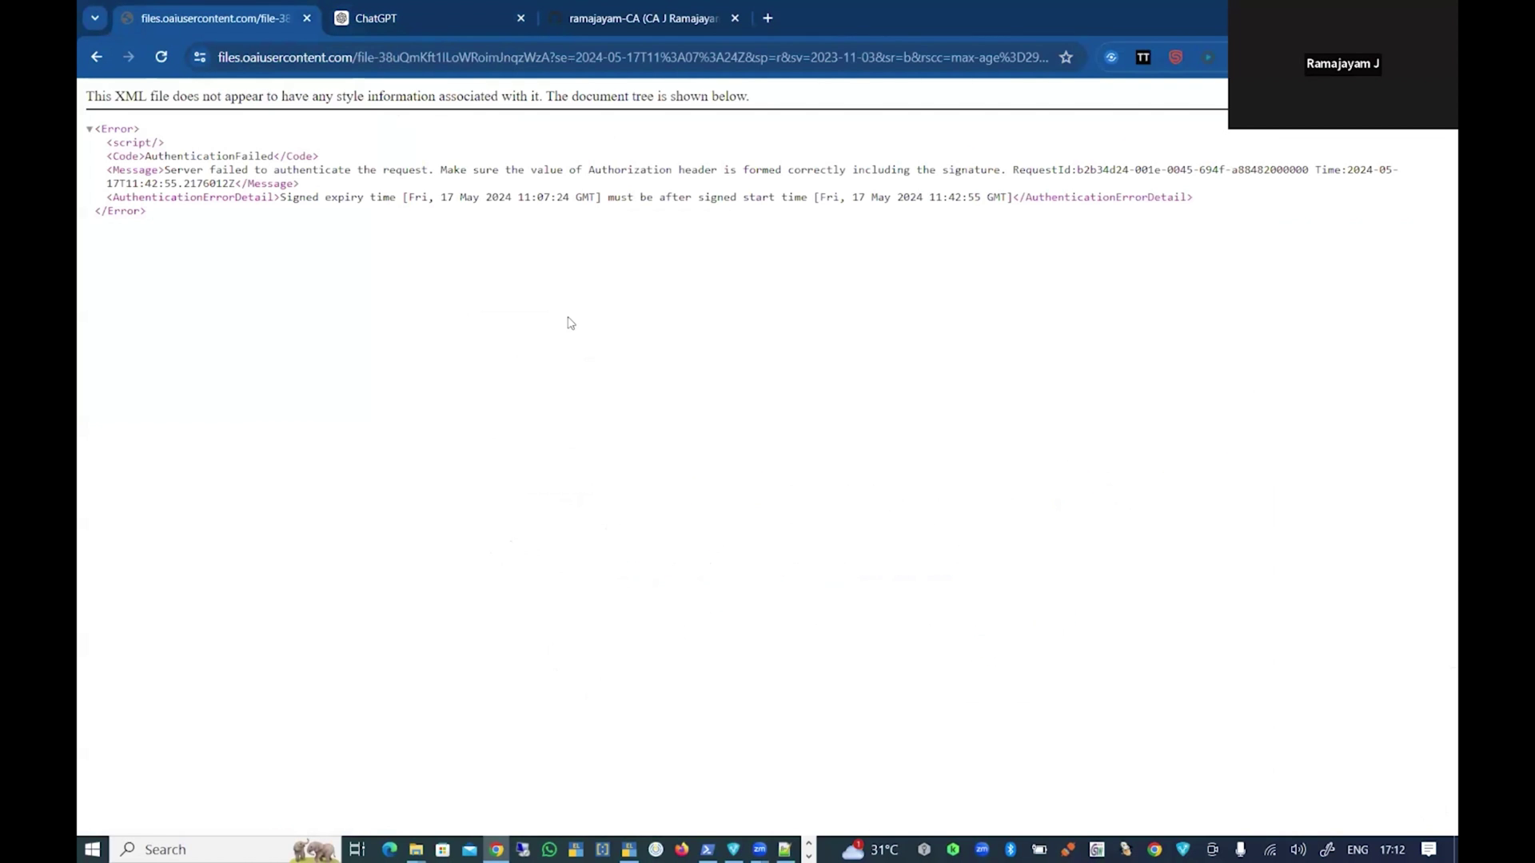
click(96, 56)
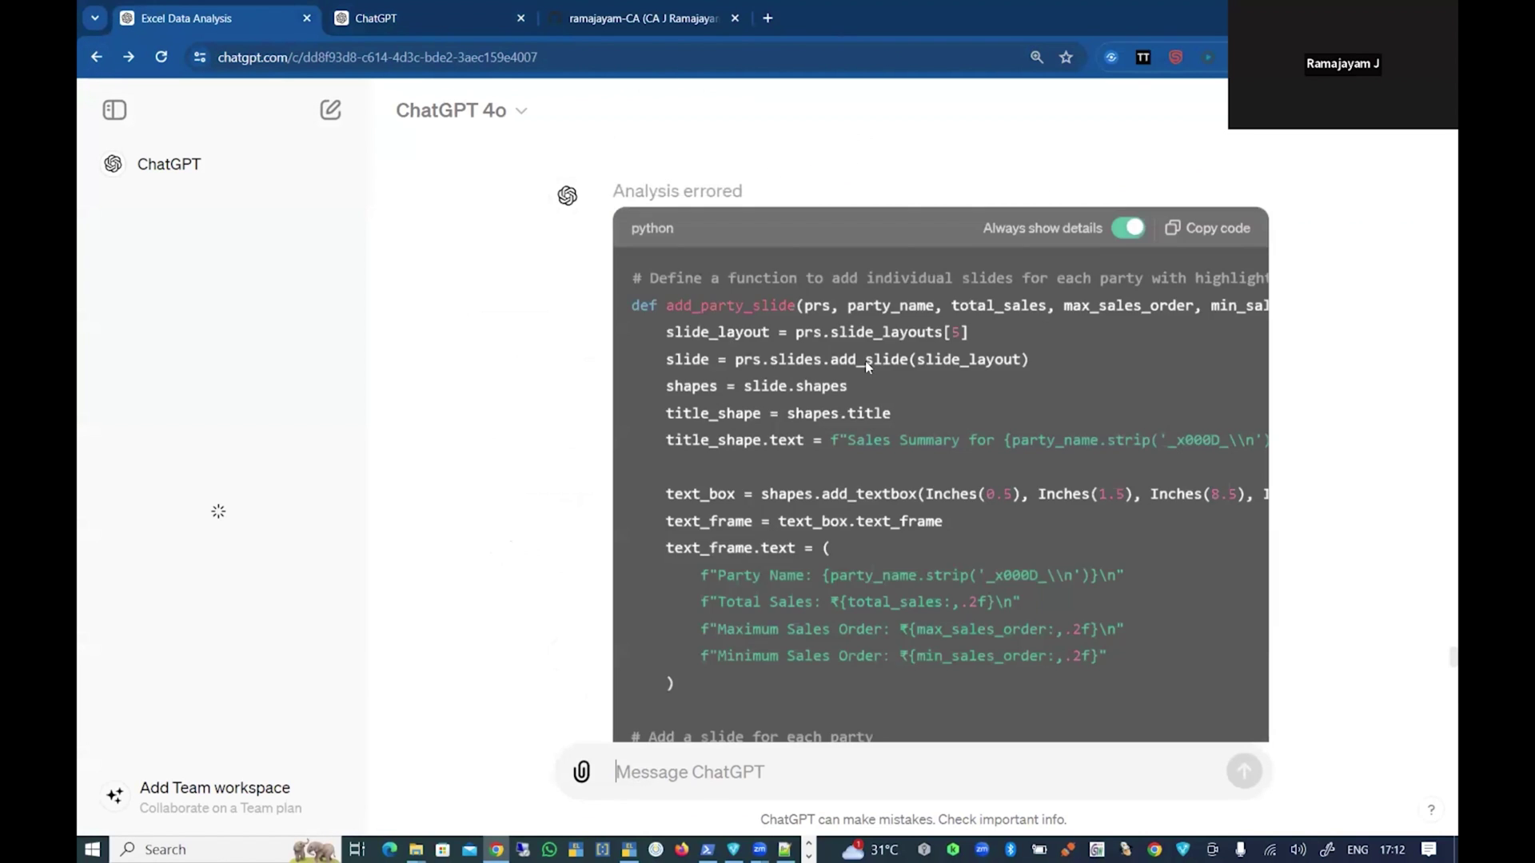
scroll(862, 376, down, 3)
scroll(861, 380, down, 15)
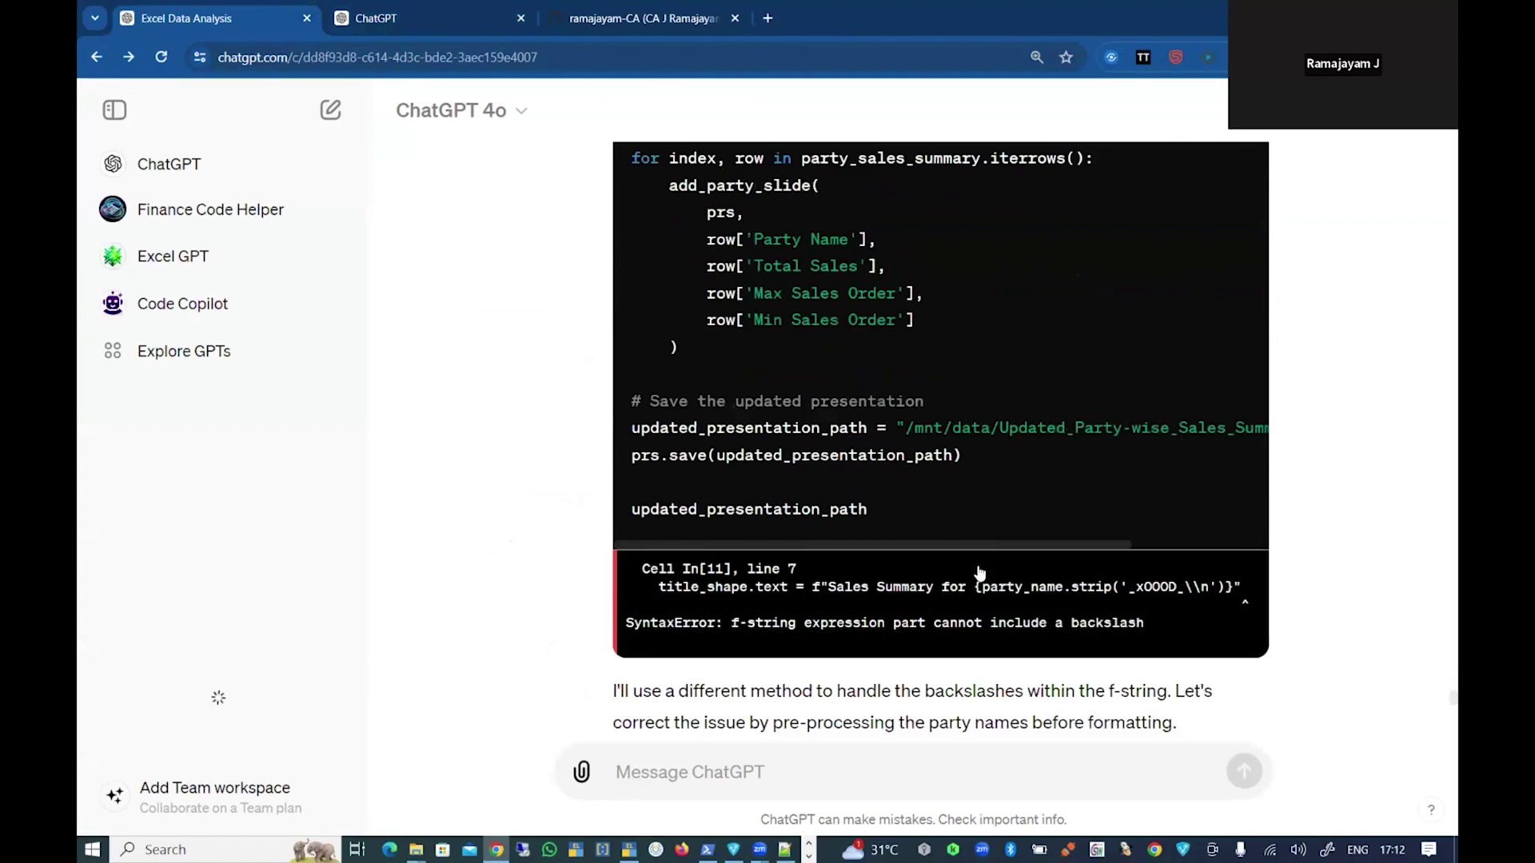
click(935, 566)
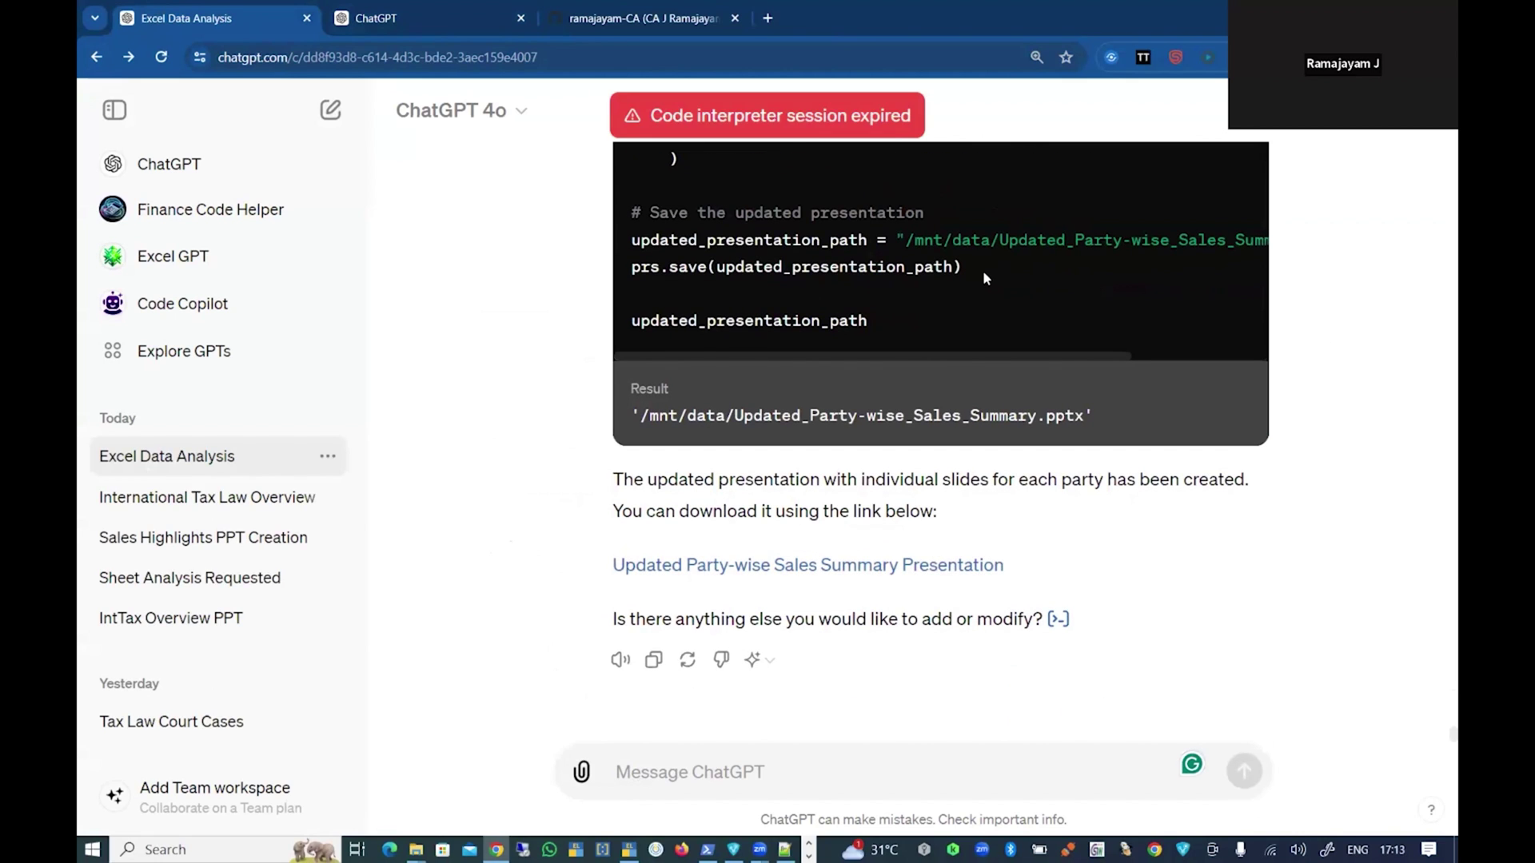
Step: Review the earlier prompt requesting a presentation, then switch over to Excel
scroll(982, 271, up, 10)
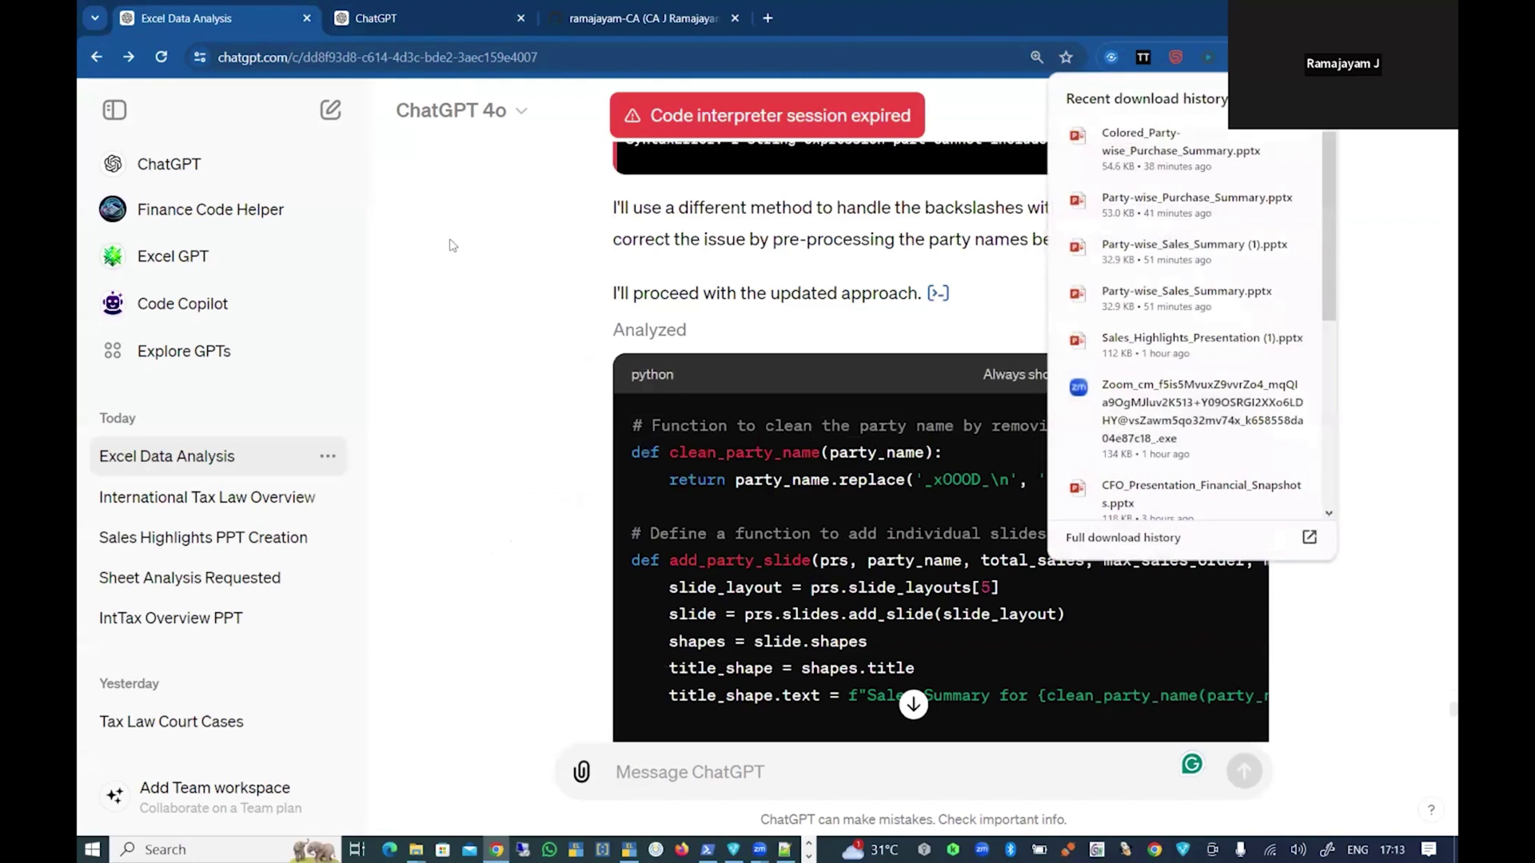
scroll(510, 291, up, 10)
scroll(510, 291, up, 4)
scroll(510, 290, down, 5)
scroll(510, 291, up, 10)
scroll(510, 291, up, 15)
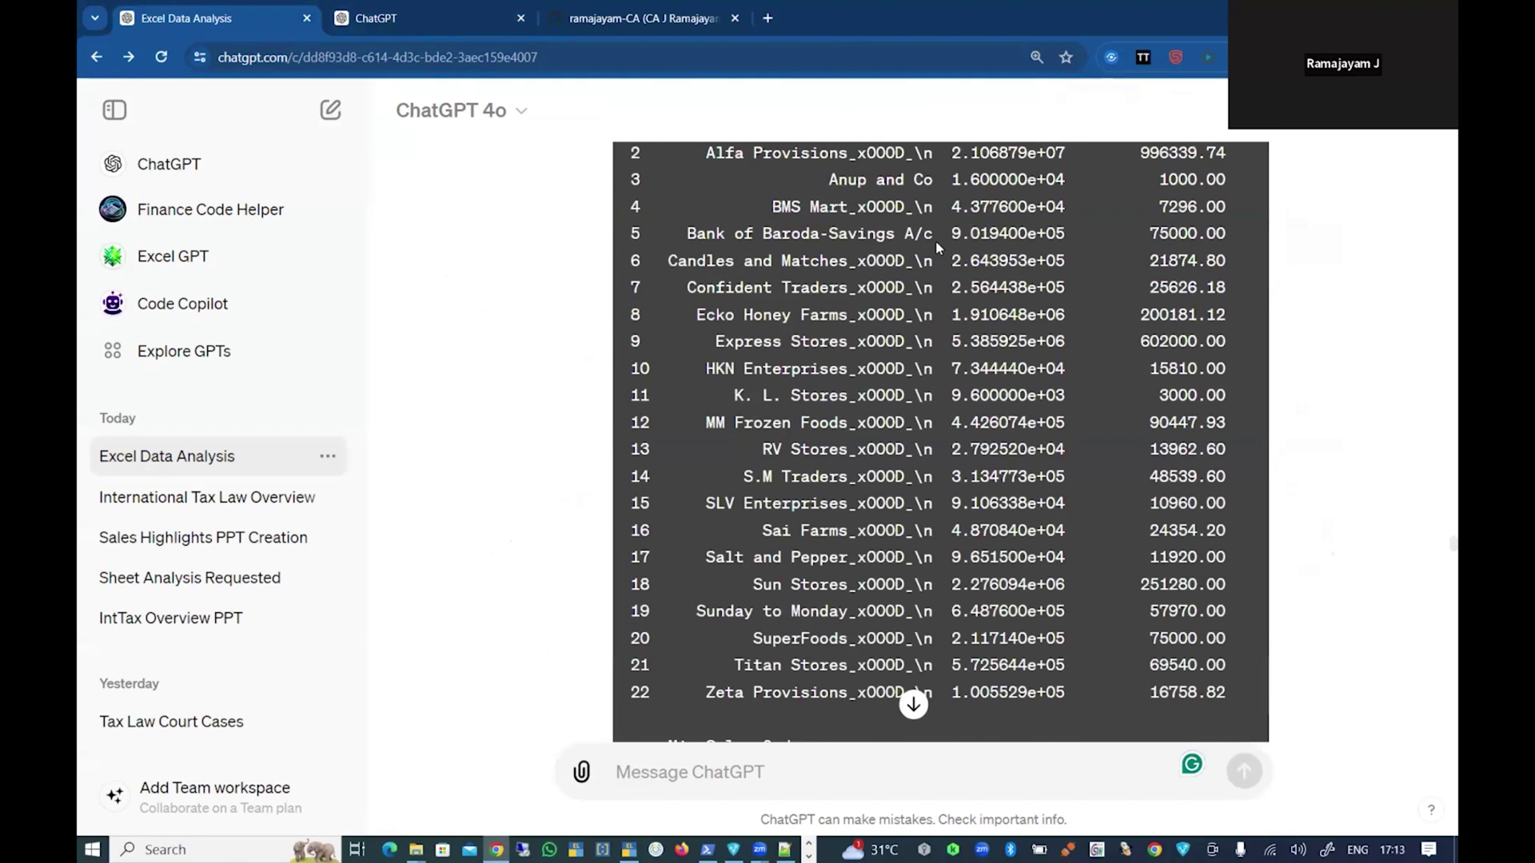
scroll(936, 242, up, 5)
scroll(935, 241, down, 15)
scroll(996, 391, up, 2)
scroll(996, 391, down, 3)
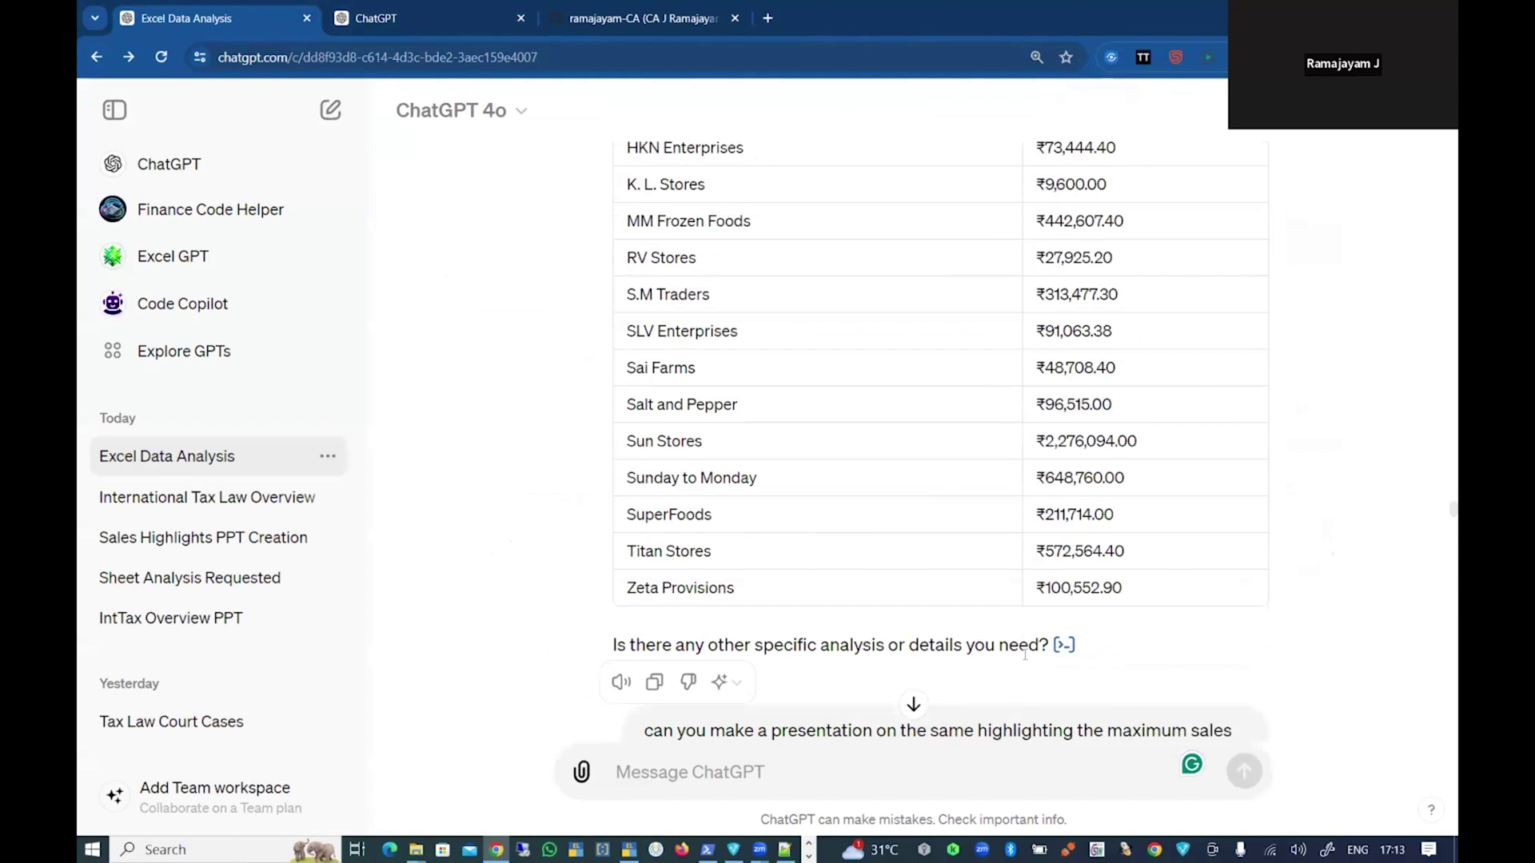
scroll(1011, 616, down, 3)
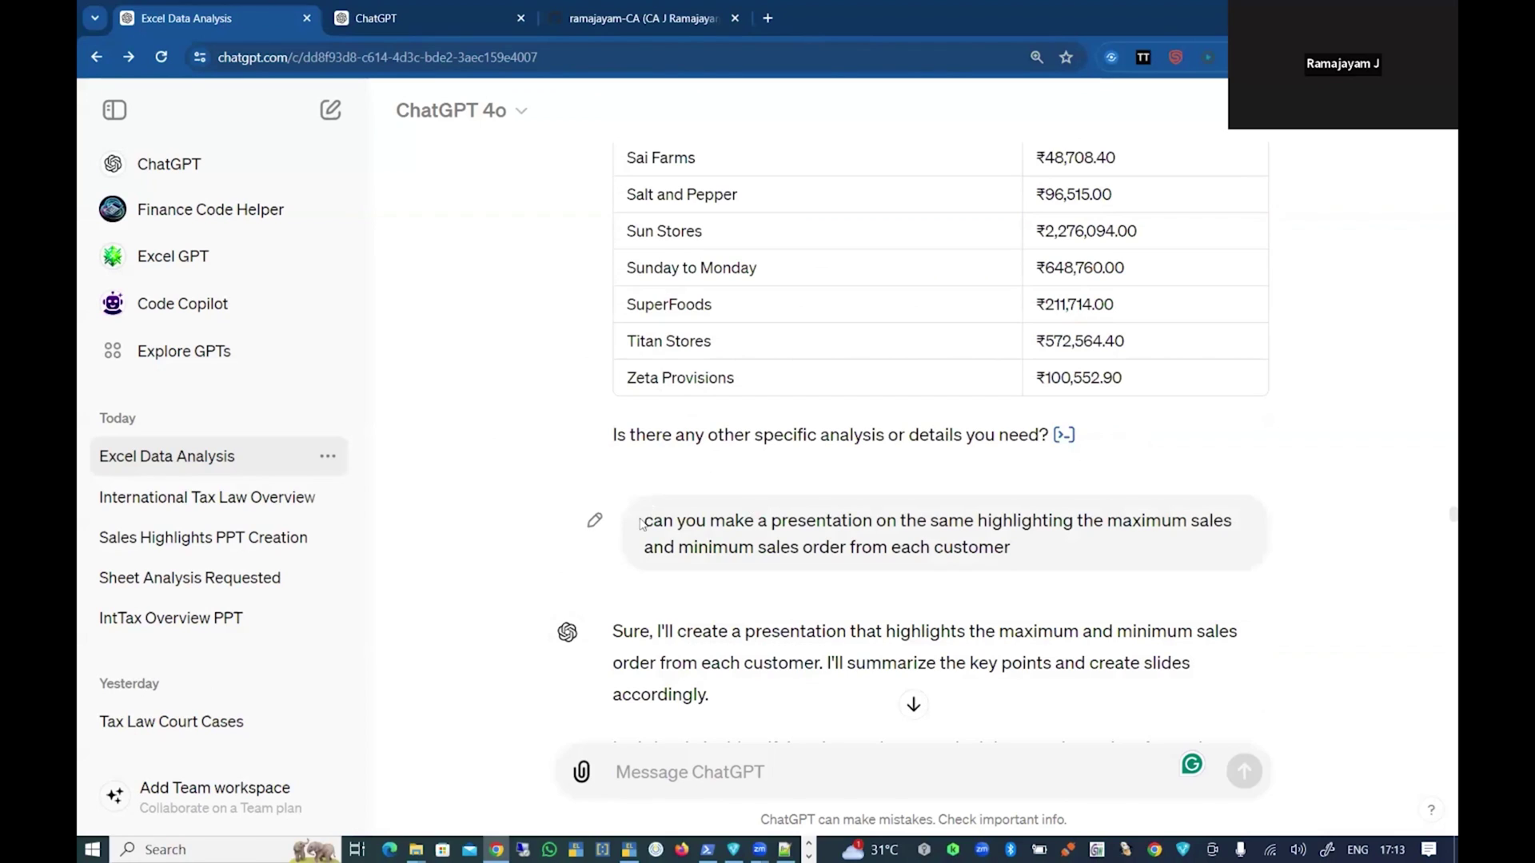
drag(642, 521, 1049, 558)
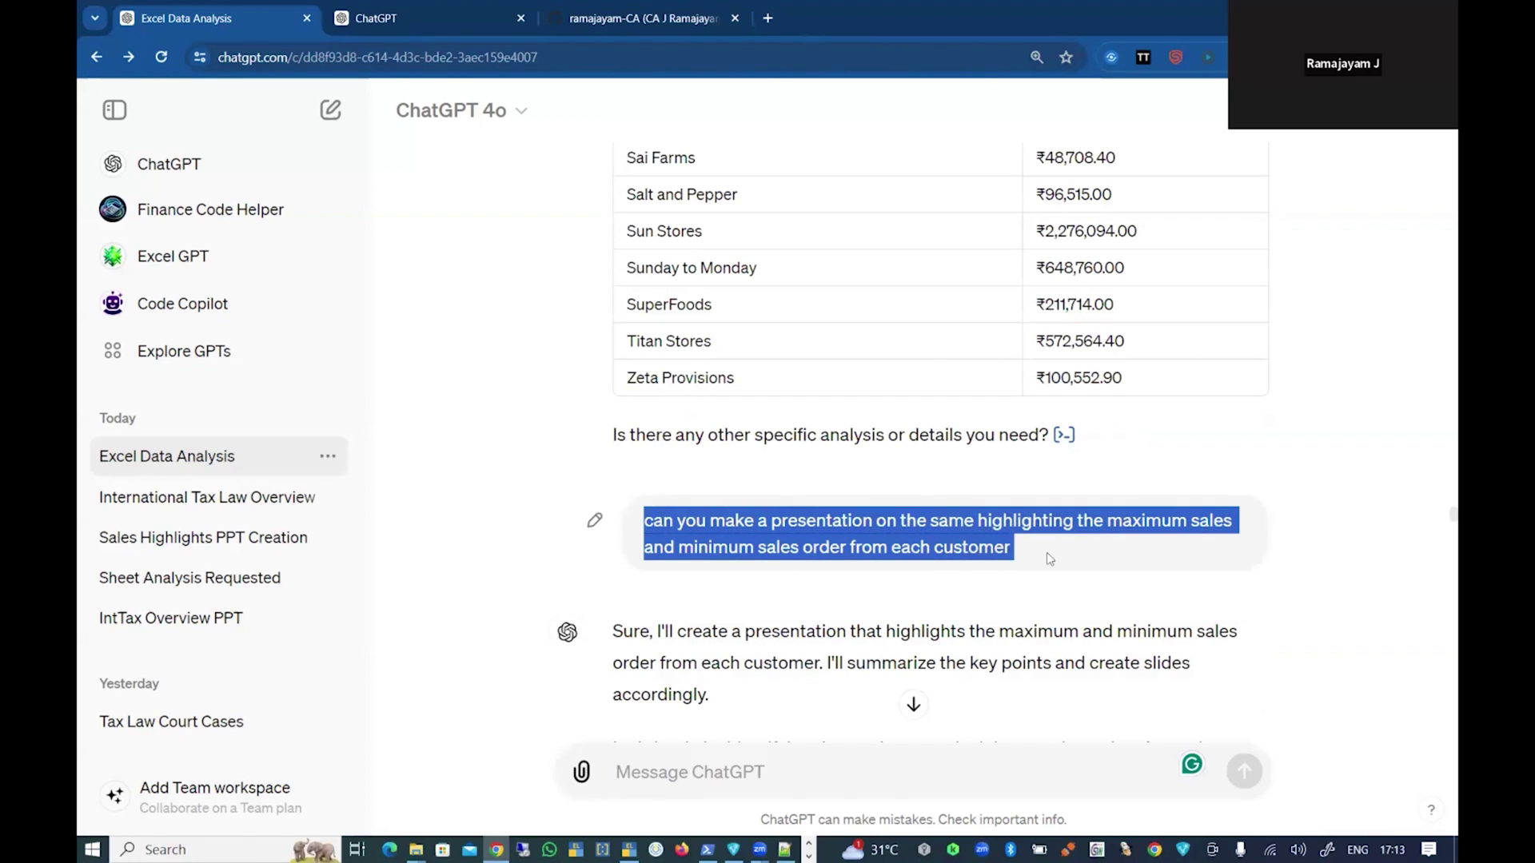
click(1044, 552)
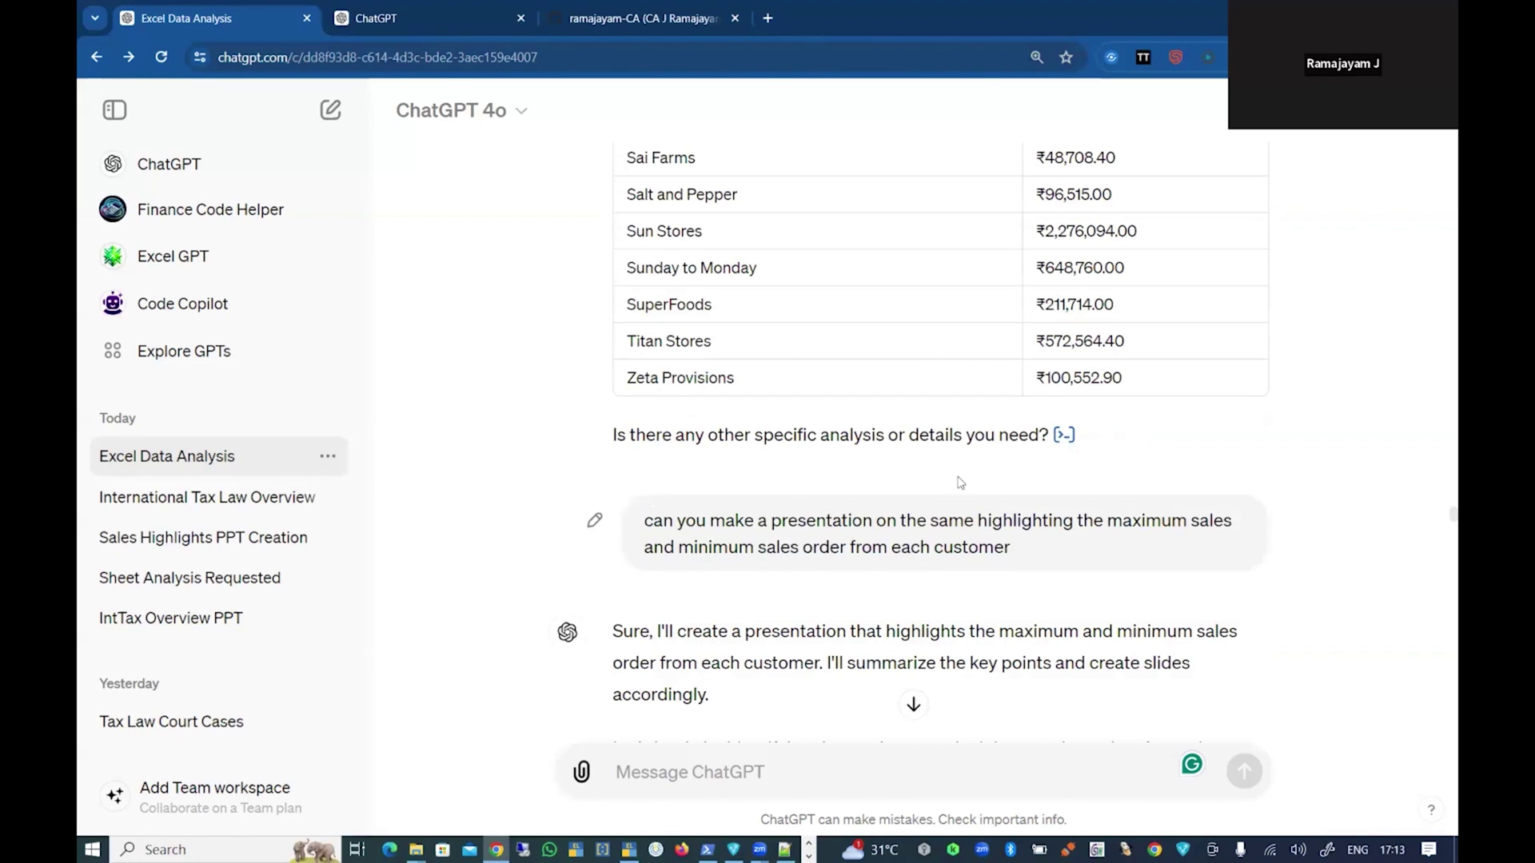
mouse_move(960, 482)
key(alt+Tab)
click(367, 454)
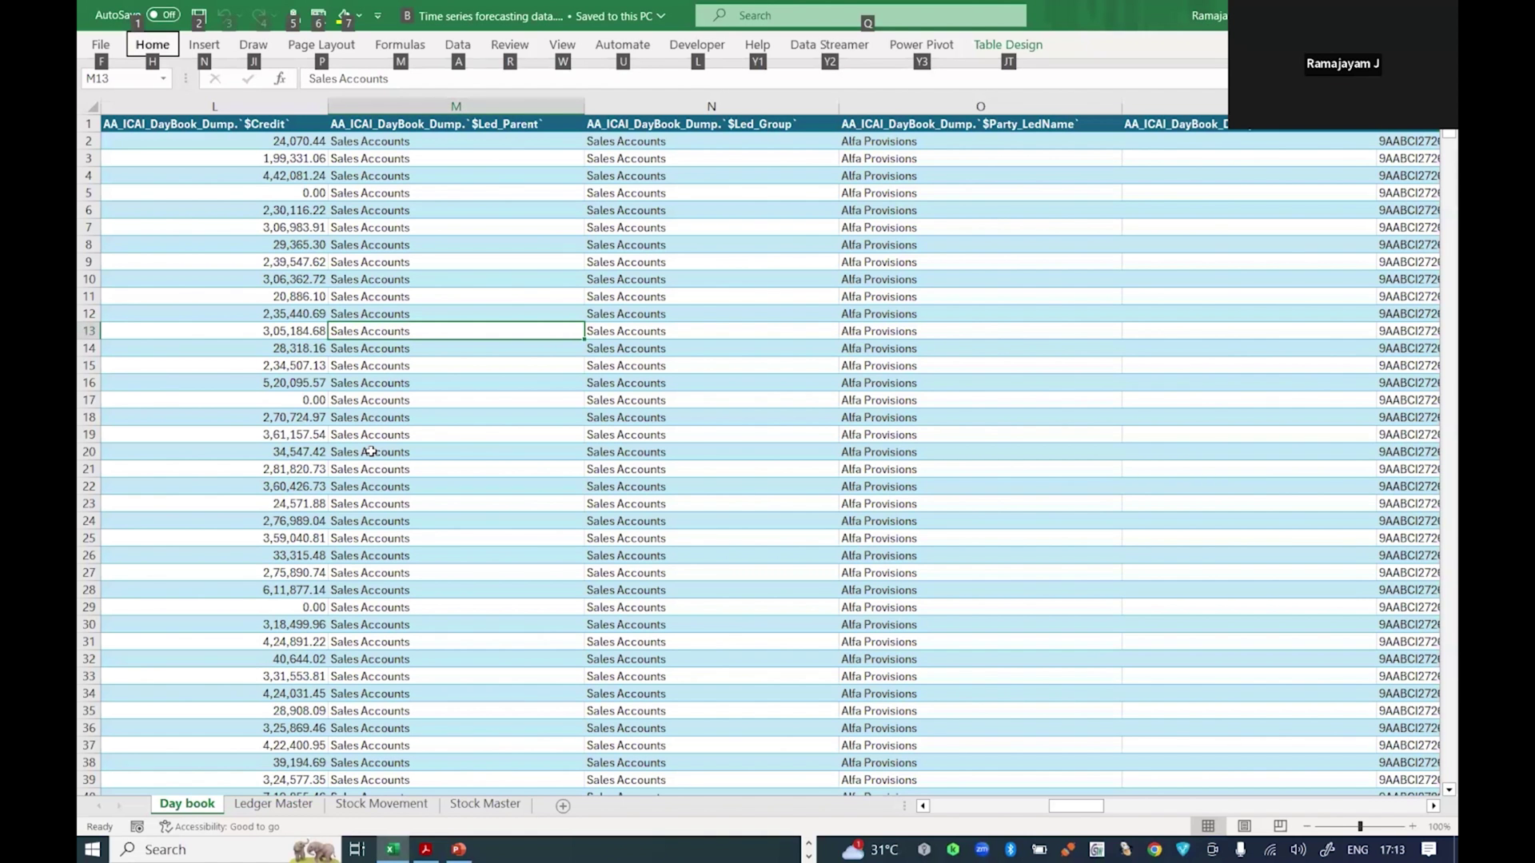
key(alt+Tab)
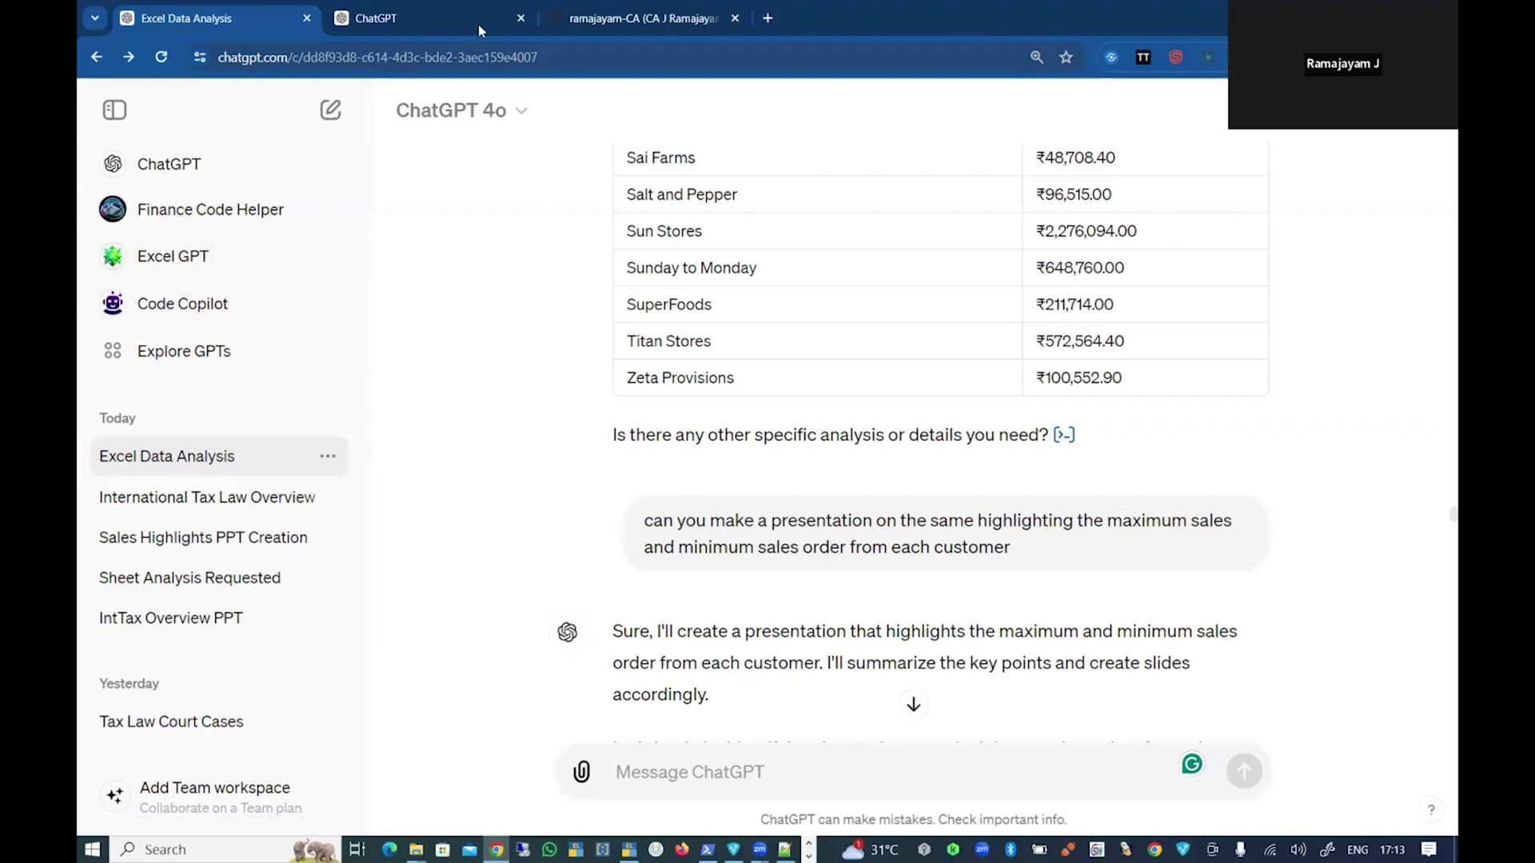
Step: Bring the List of Prompts notes in Notepad++ to the front
key(alt+Tab)
click(595, 434)
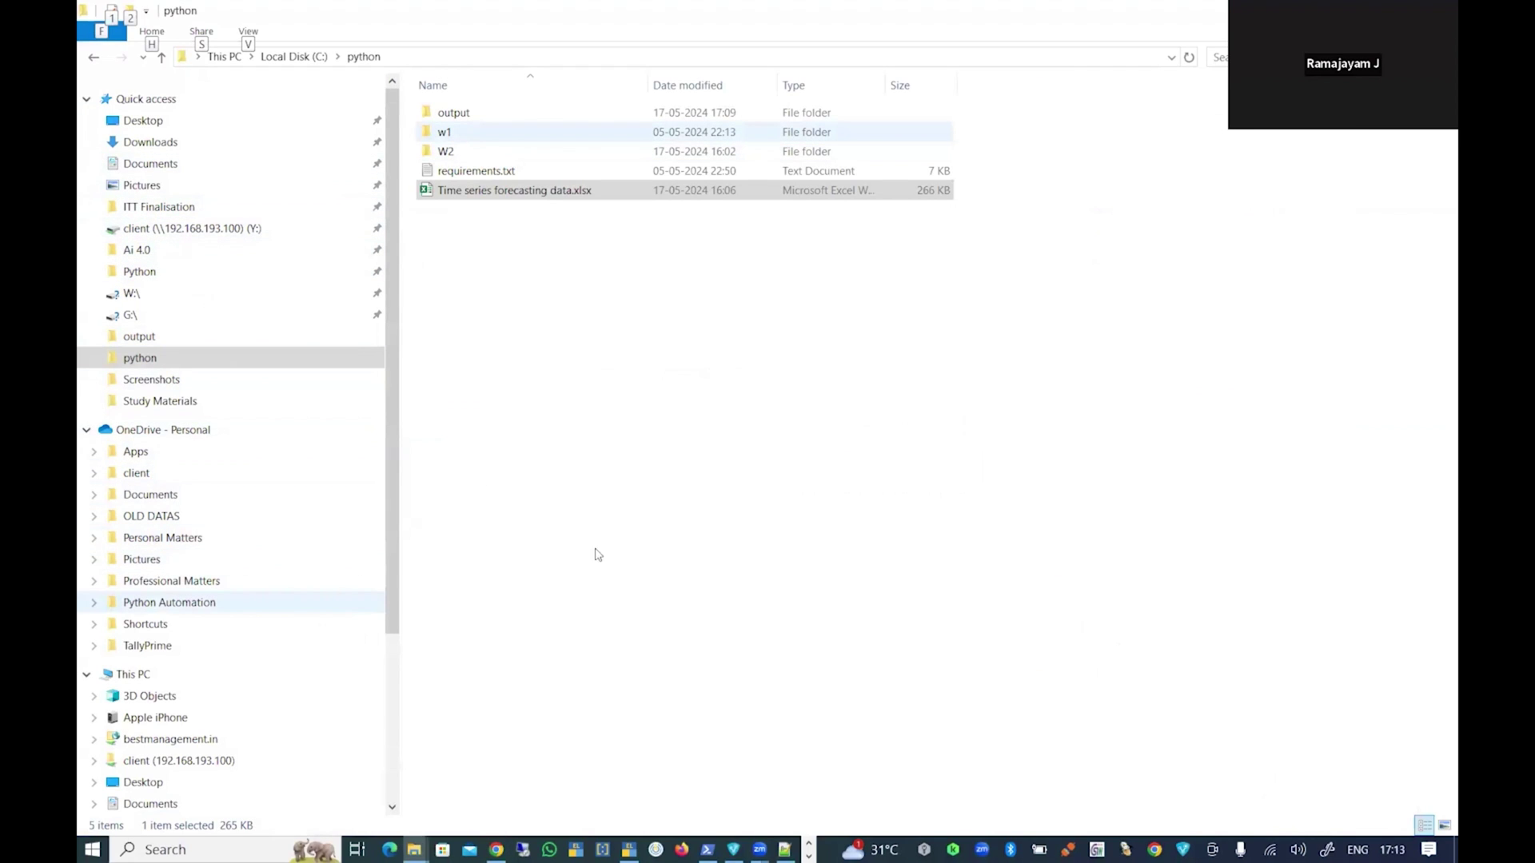
key(alt+Tab)
click(579, 438)
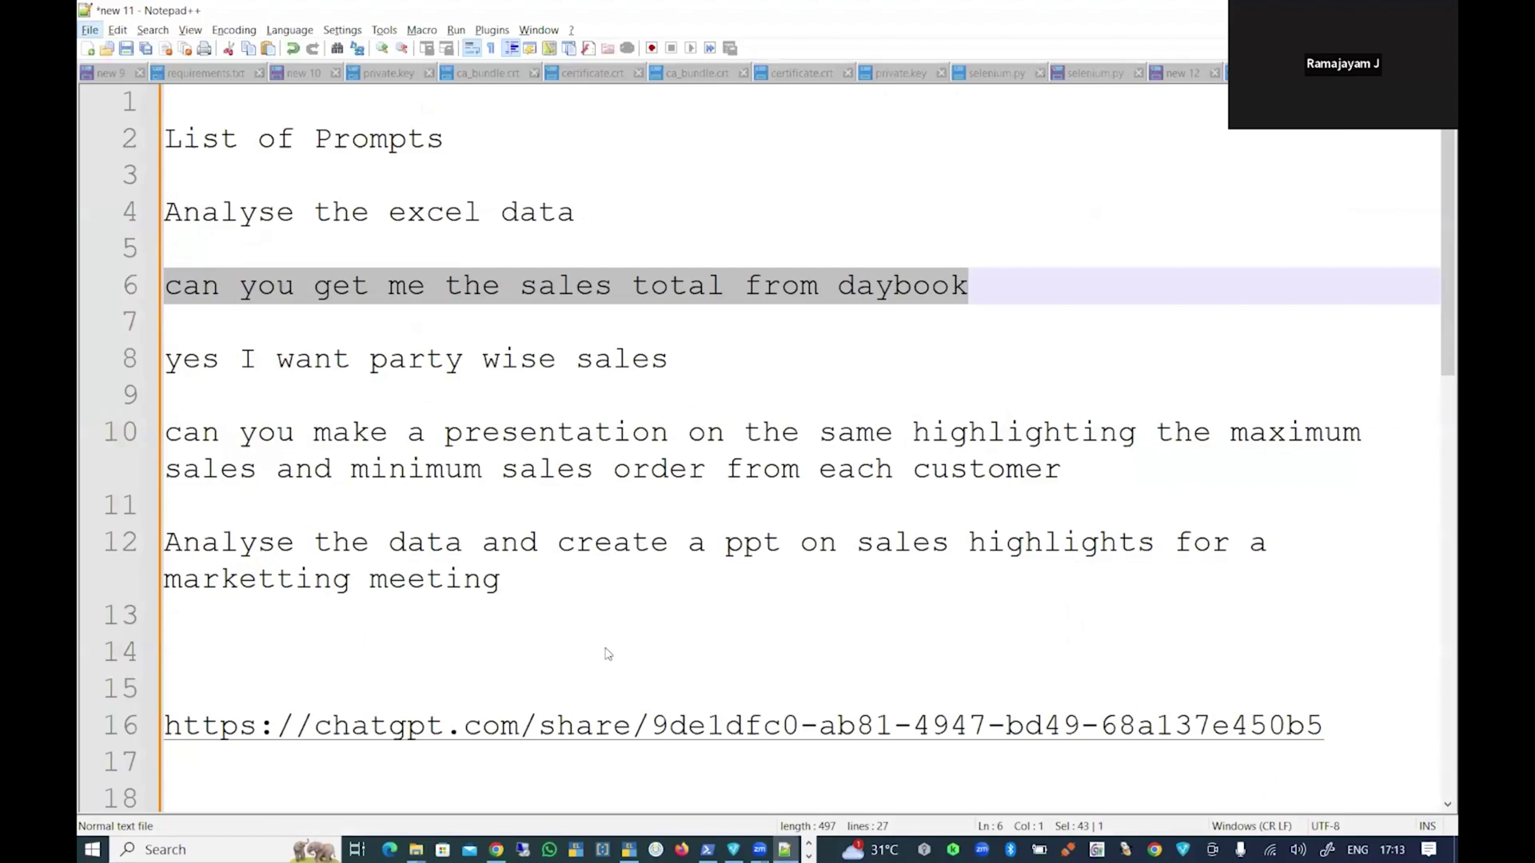
click(608, 651)
scroll(661, 509, down, 7)
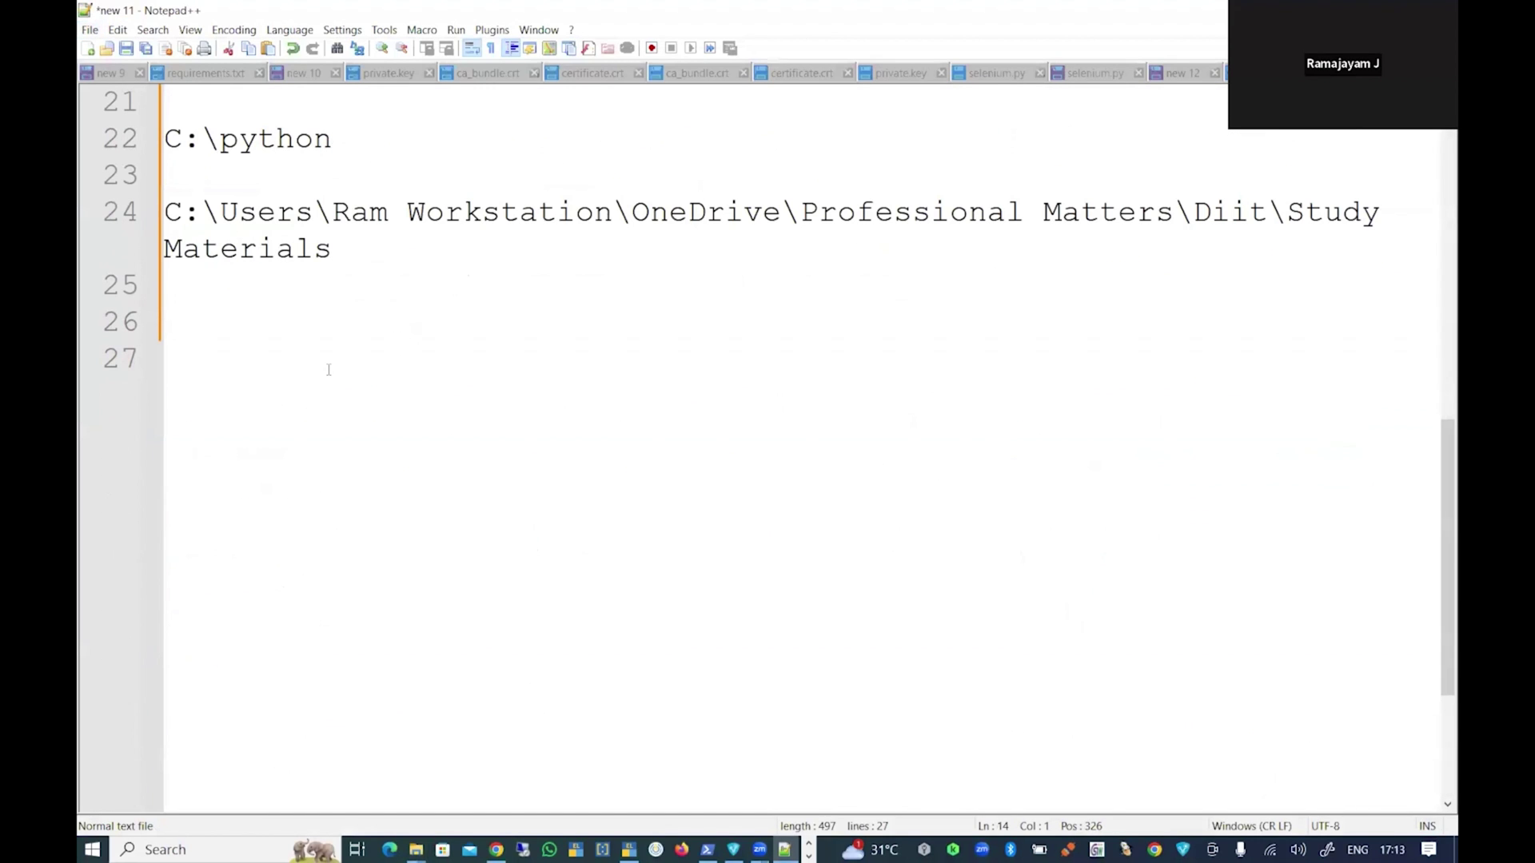
Step: Copy the Study Materials folder path from line 24 and open it via Run
triple_click(346, 258)
key(ctrl+c)
key(super+r)
key(ctrl+v)
key(Return)
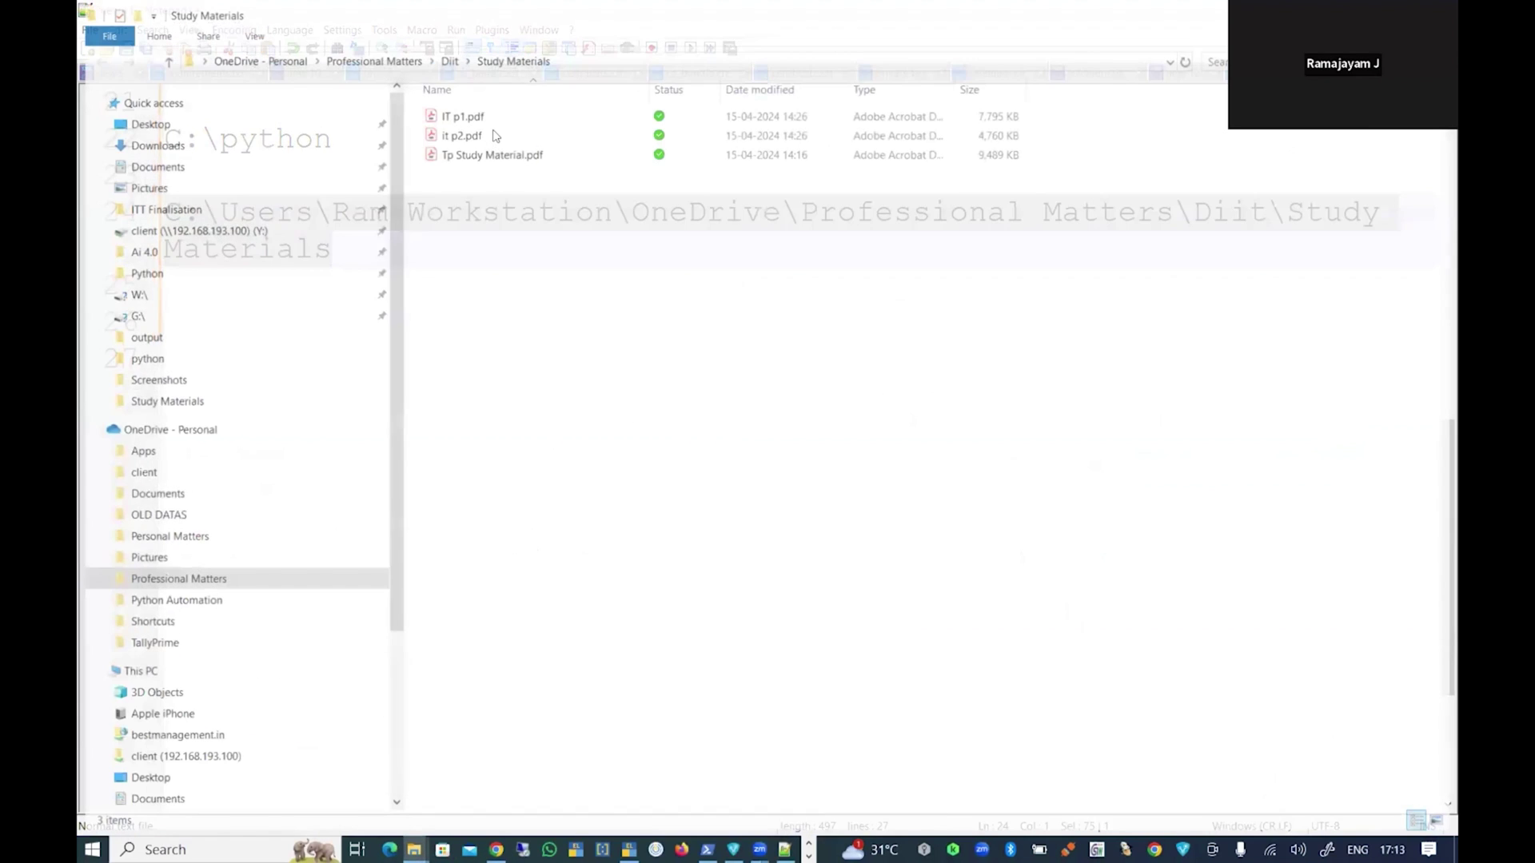
Step: Open it p2.pdf in Acrobat, page through it, and return to the Preface on page 5
double_click(494, 133)
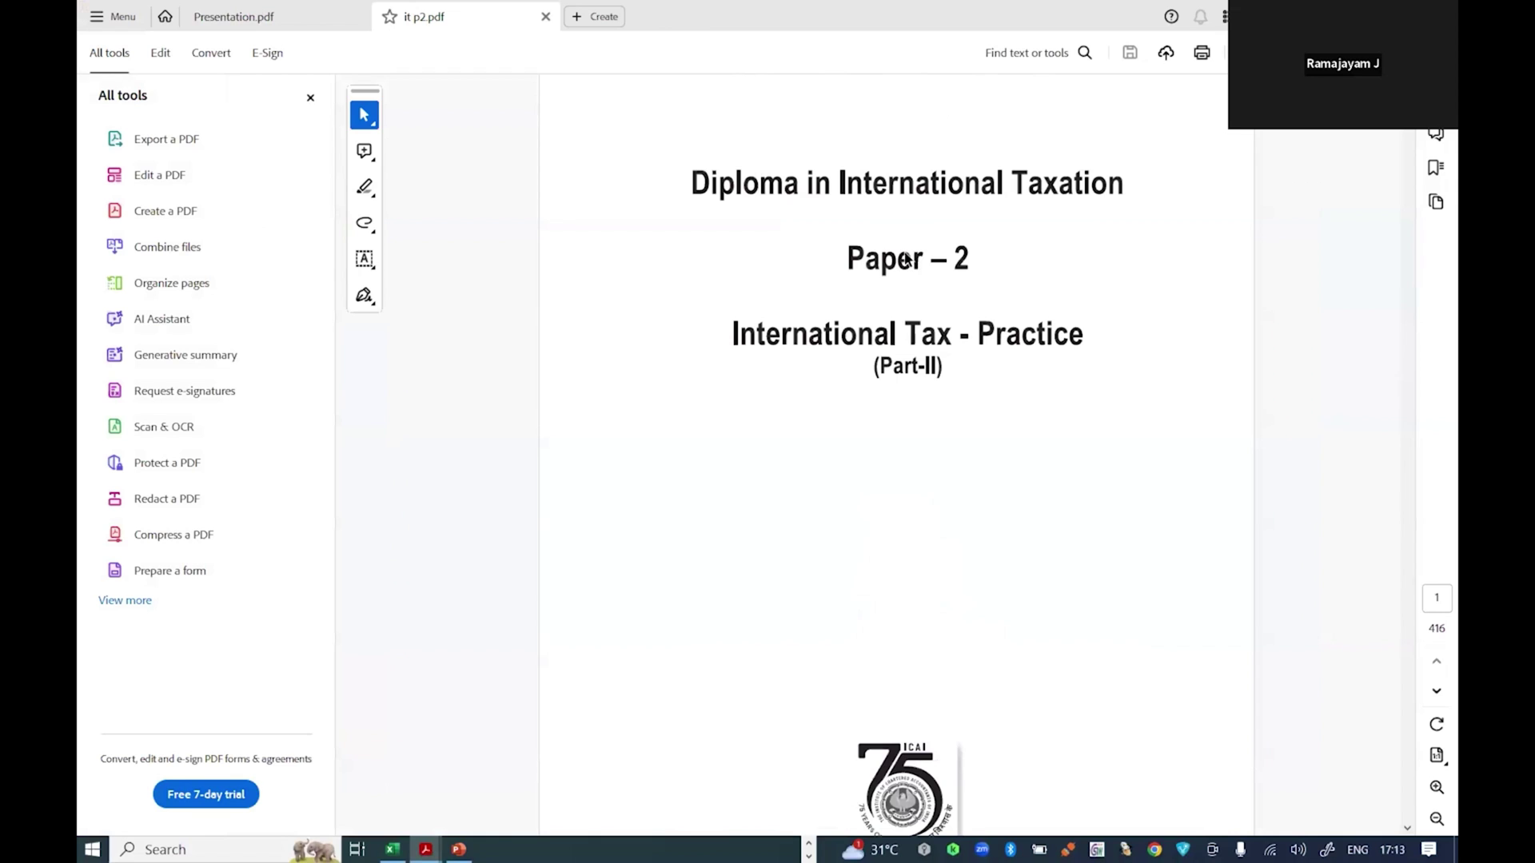
scroll(905, 258, down, 10)
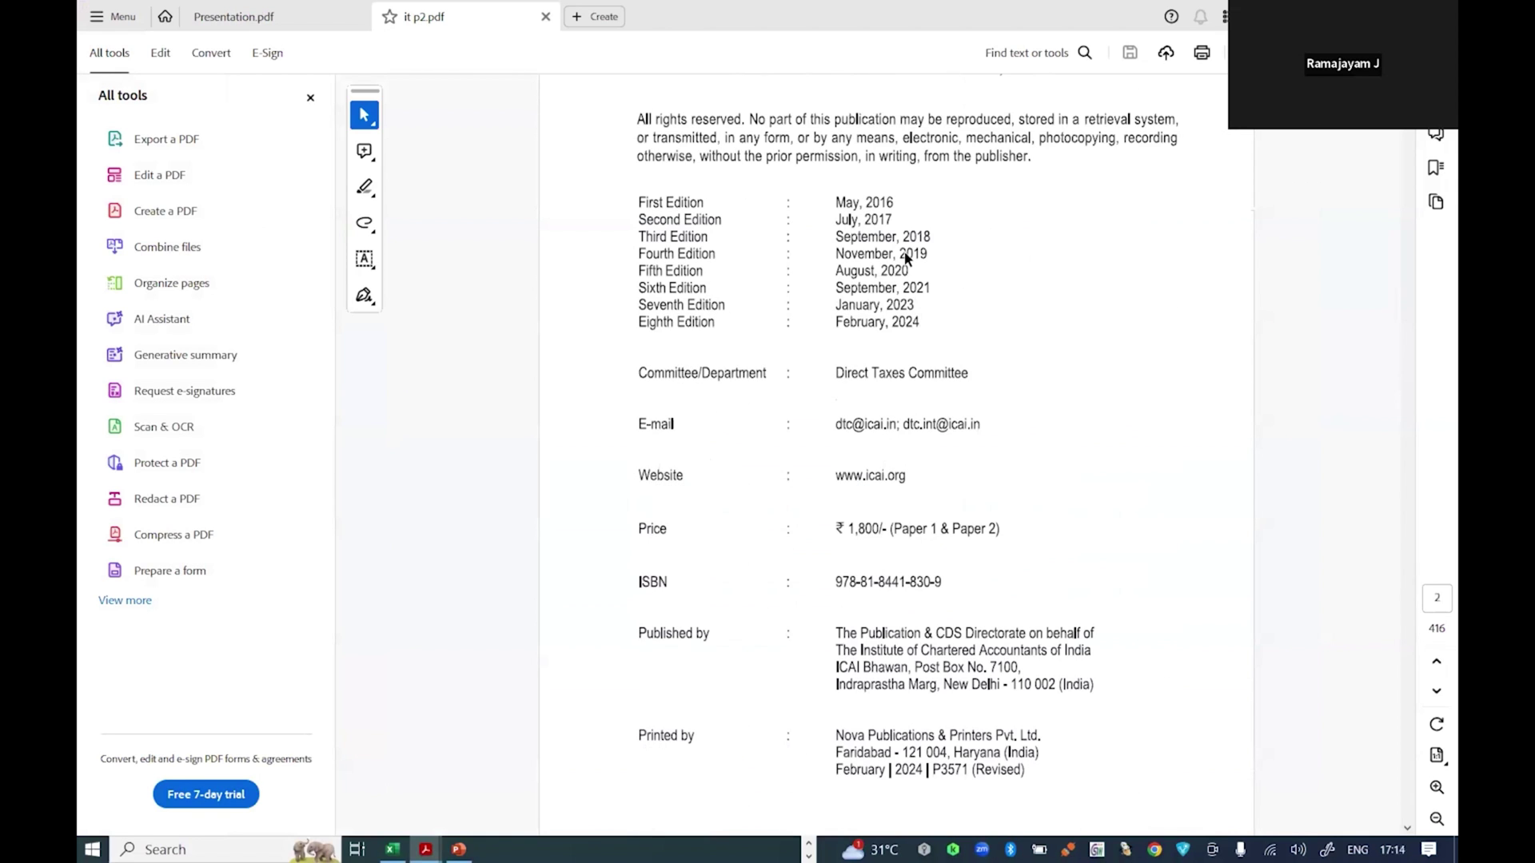
scroll(907, 258, down, 8)
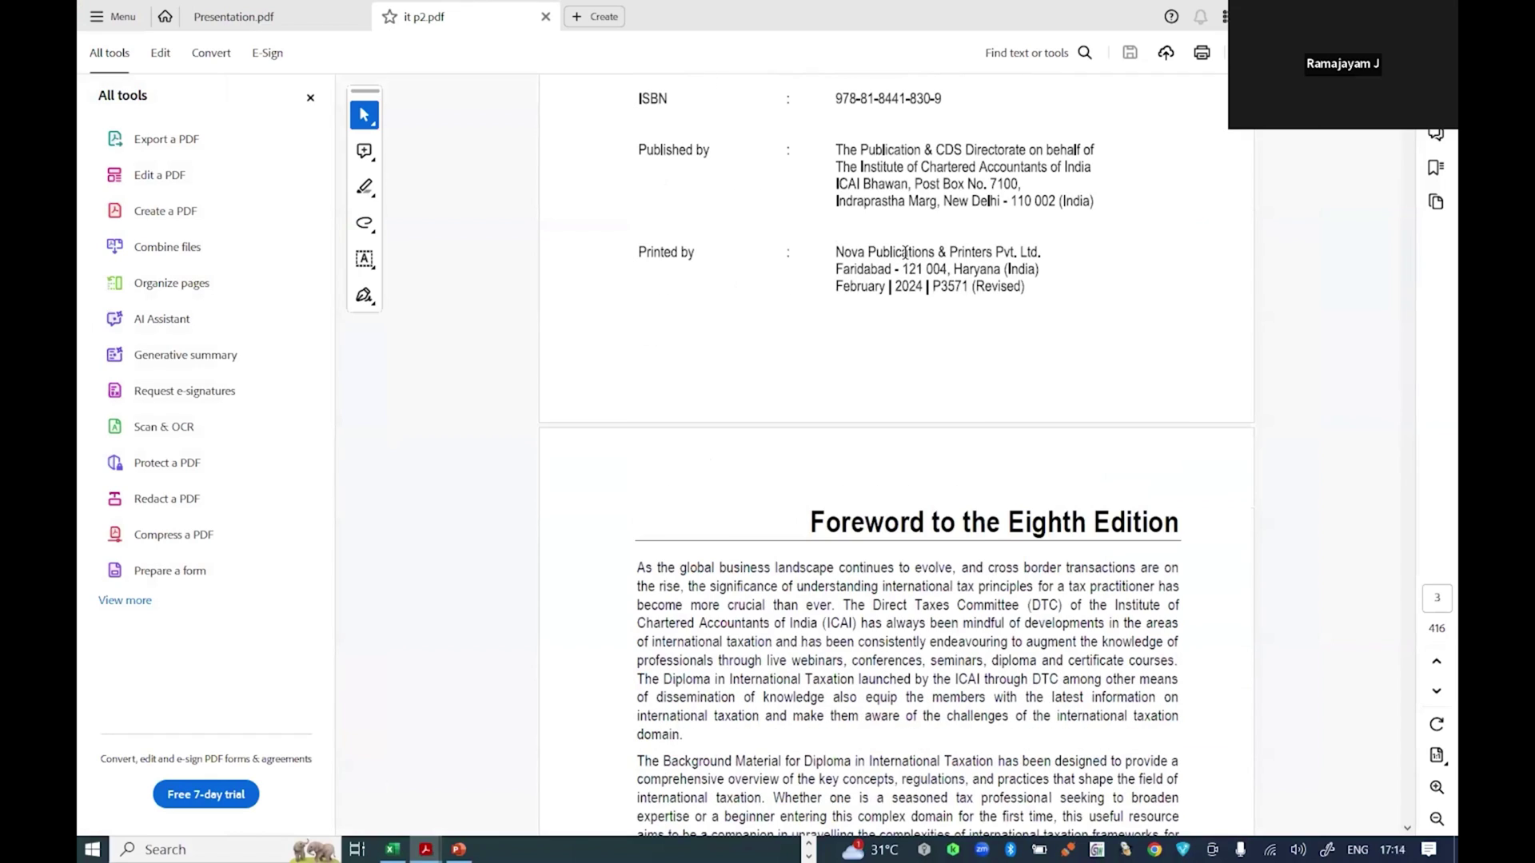
scroll(905, 252, down, 8)
scroll(904, 251, down, 8)
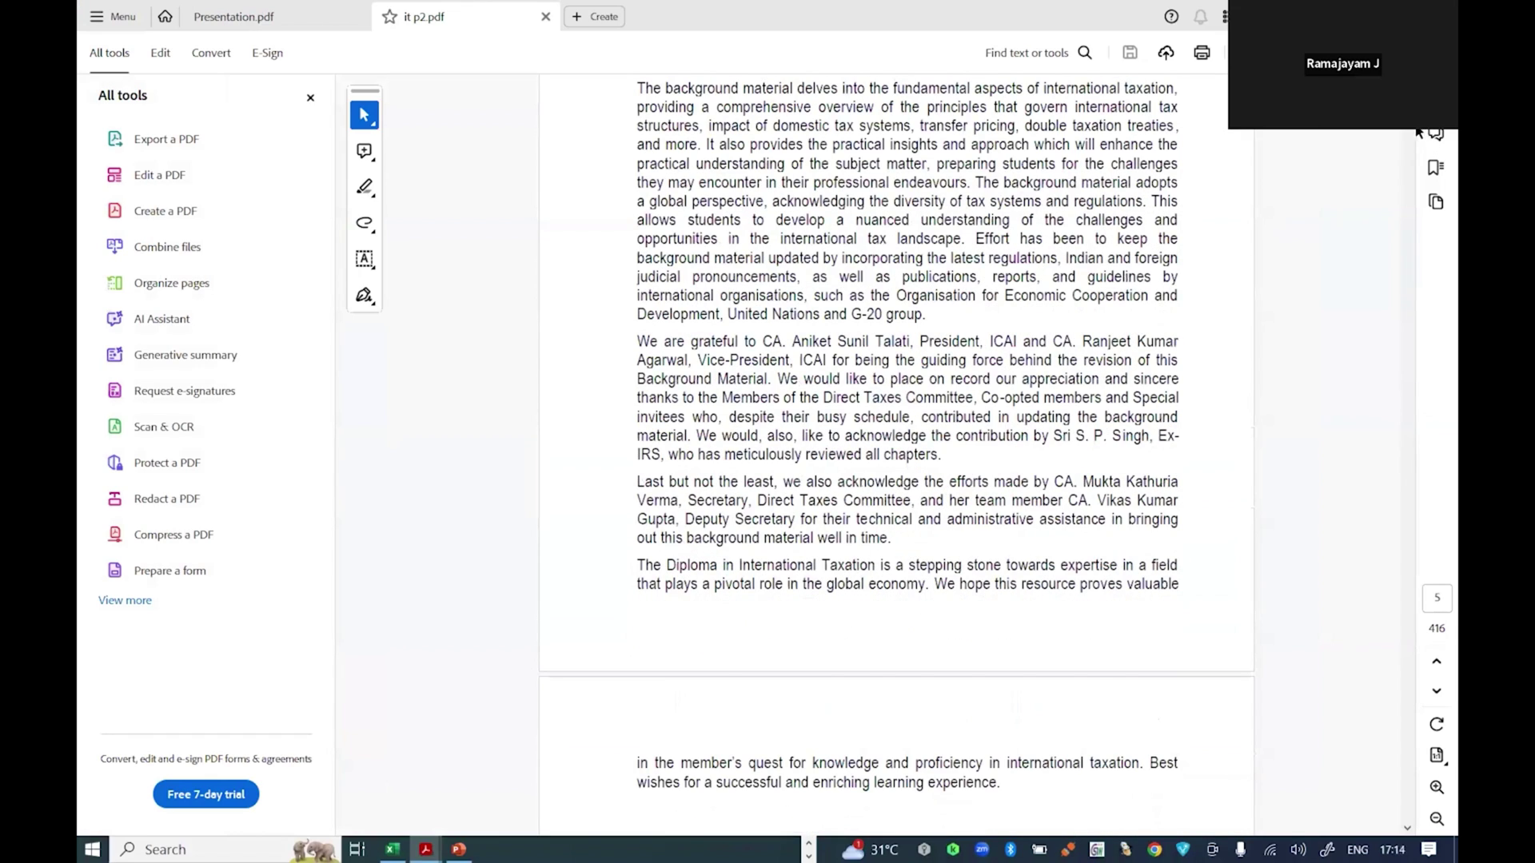
scroll(1416, 181, down, 10)
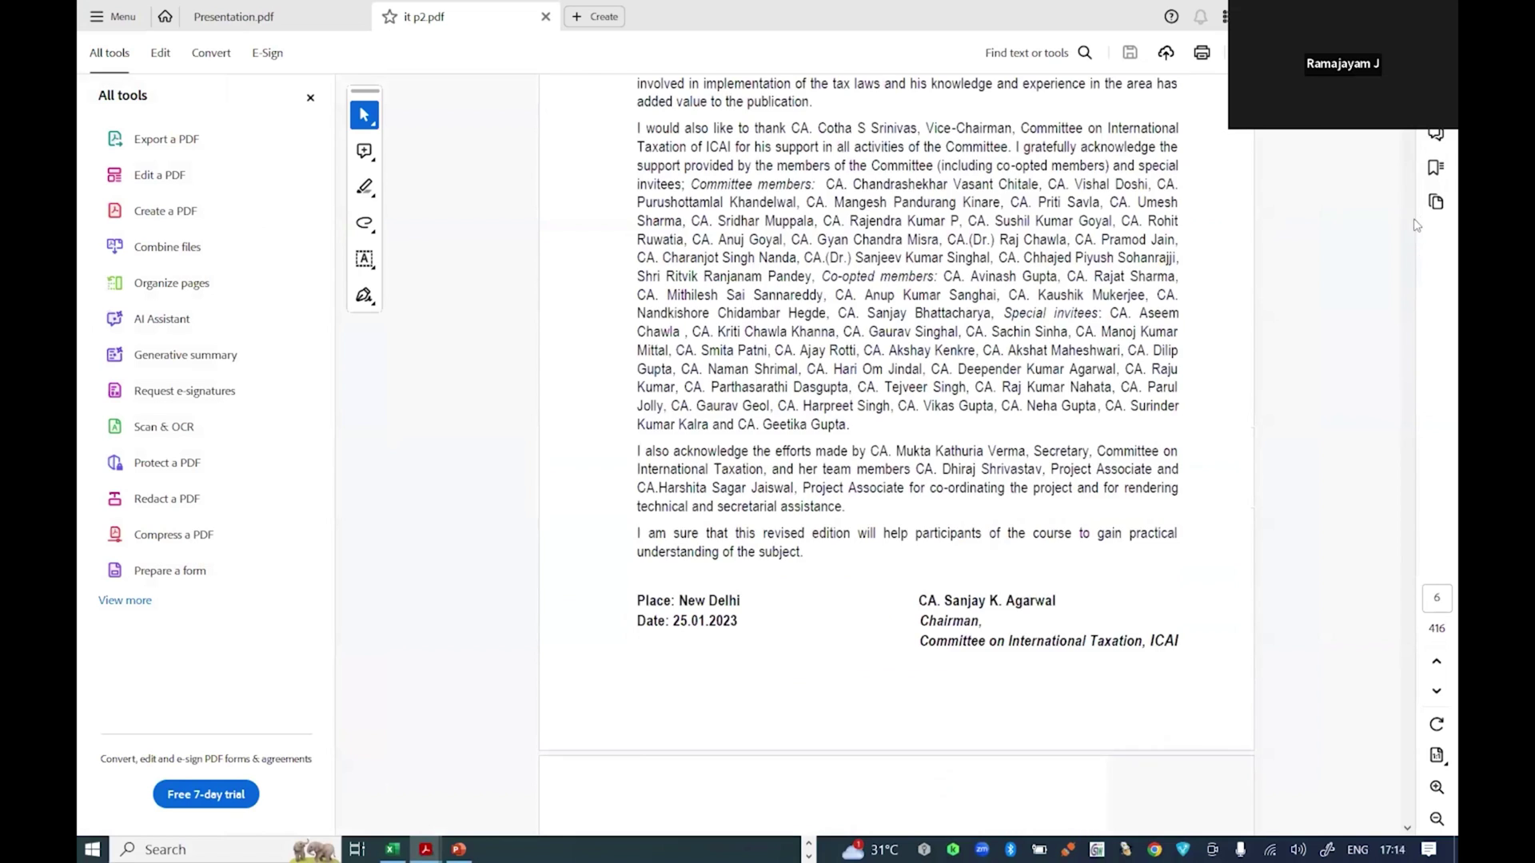
drag(1413, 145, 1408, 192)
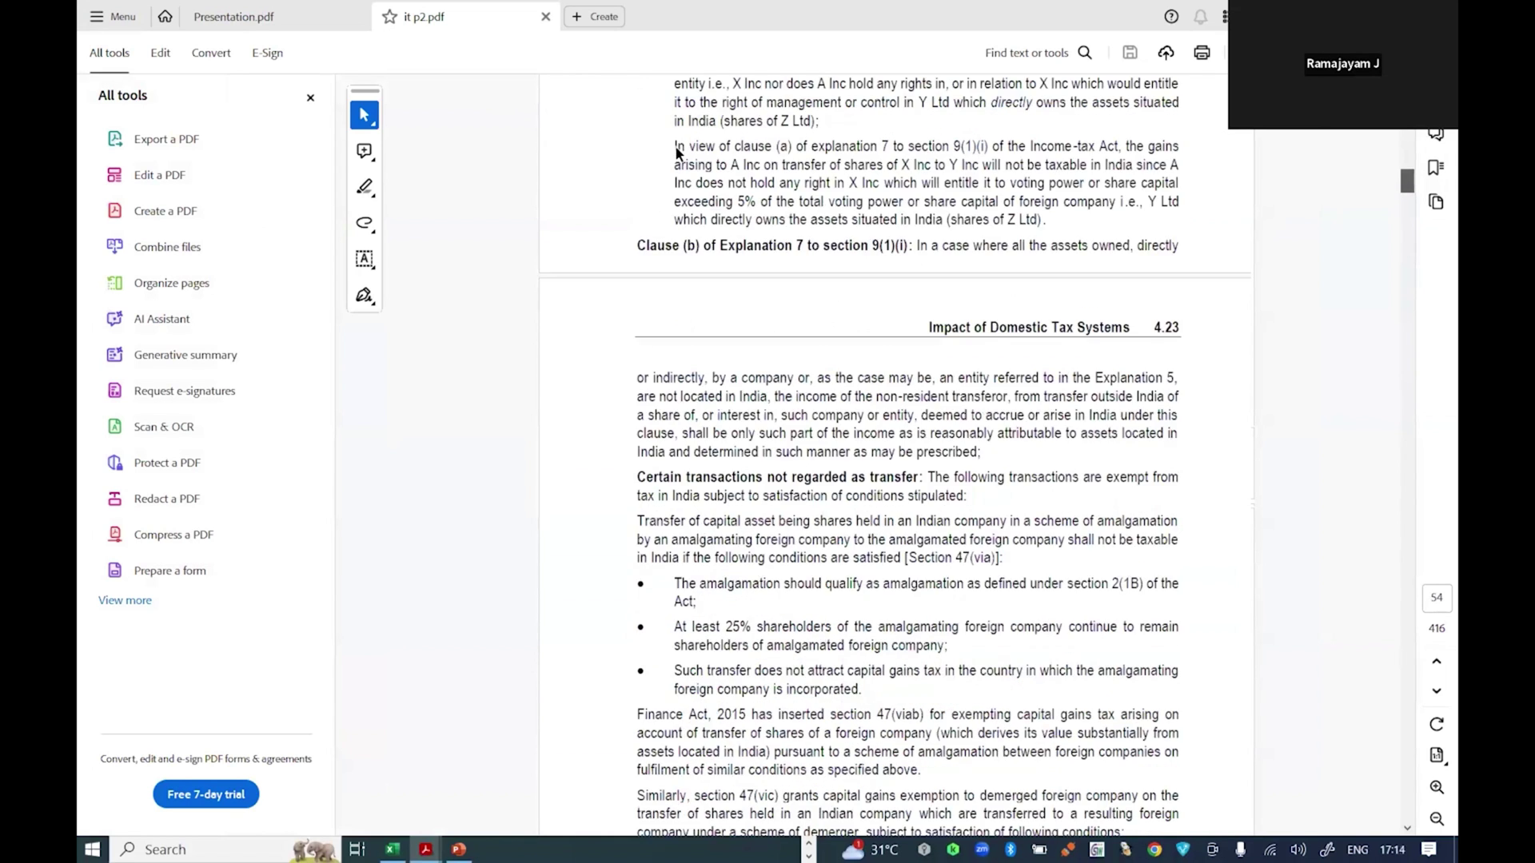
key(alt+Left)
Step: Go back to the Study Materials folder, then return to the ChatGPT conversation
key(alt+Tab)
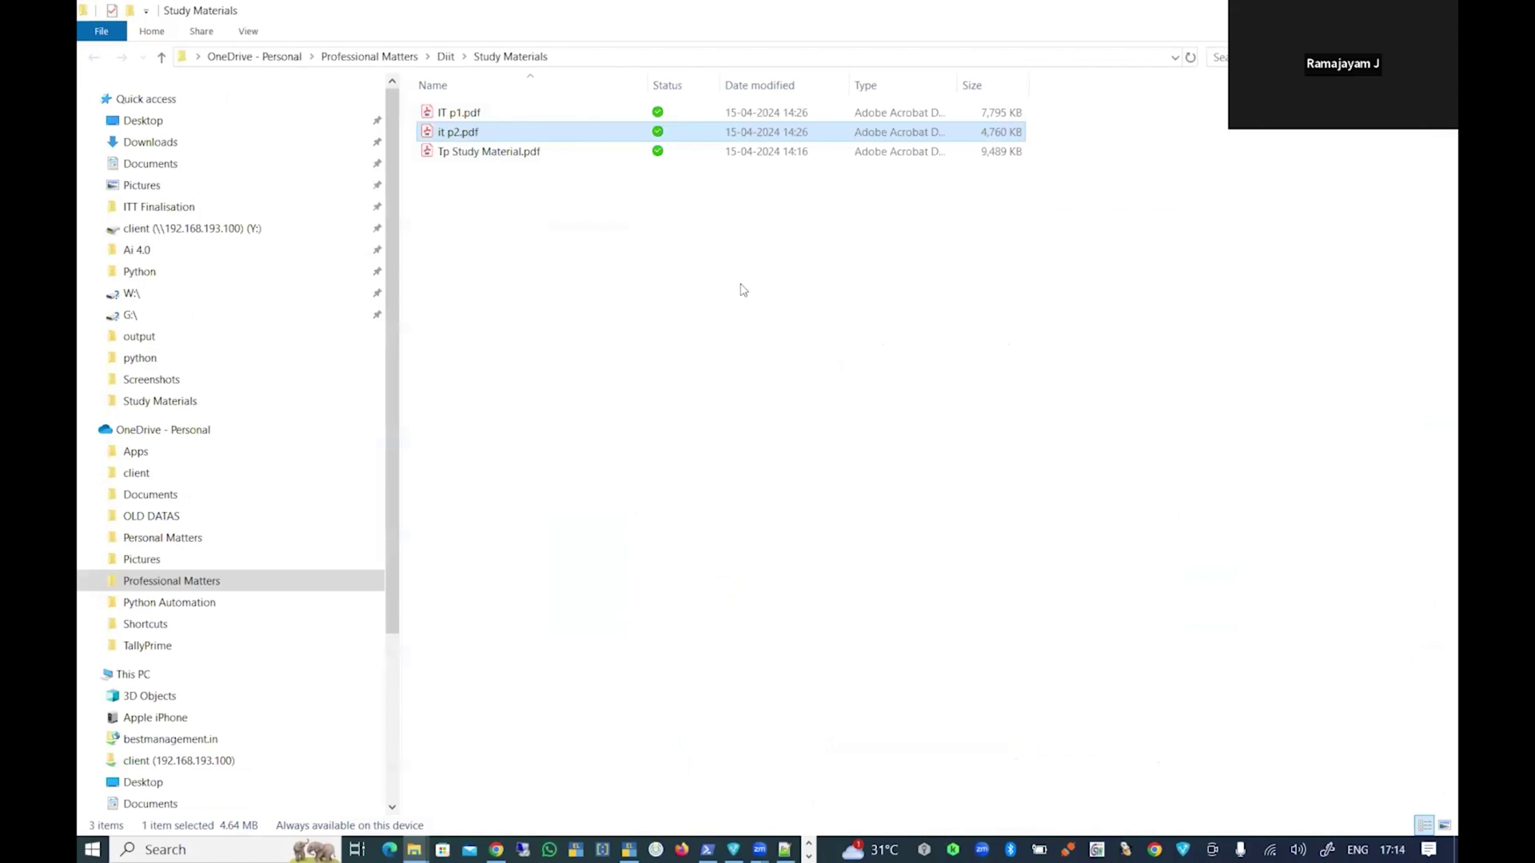
key(Up)
key(Return)
key(alt+Tab)
click(375, 431)
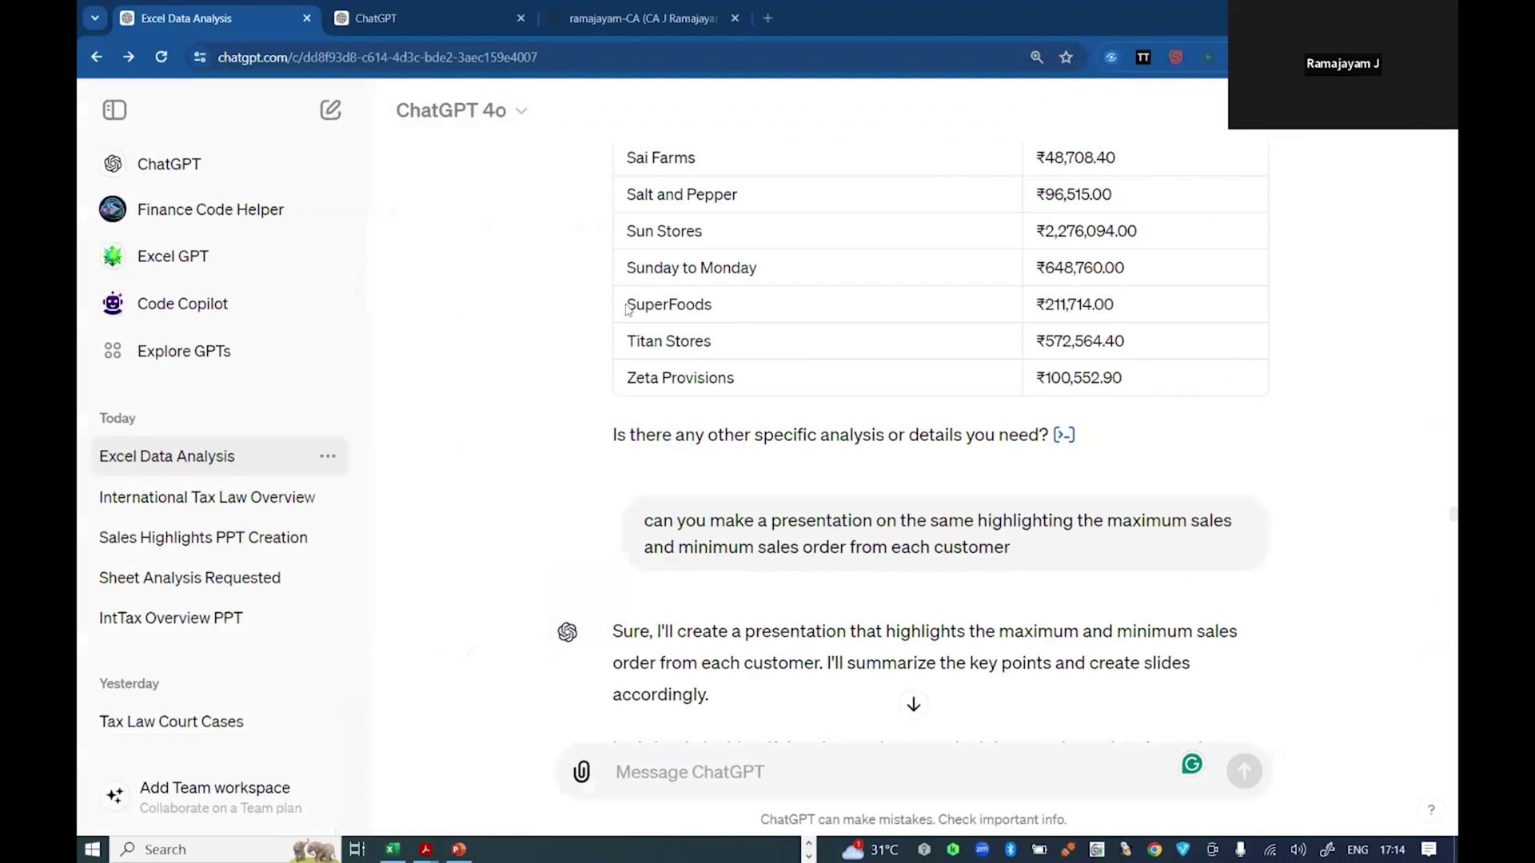
key(ctrl+Tab)
scroll(1019, 199, up, 5)
scroll(1019, 199, up, 15)
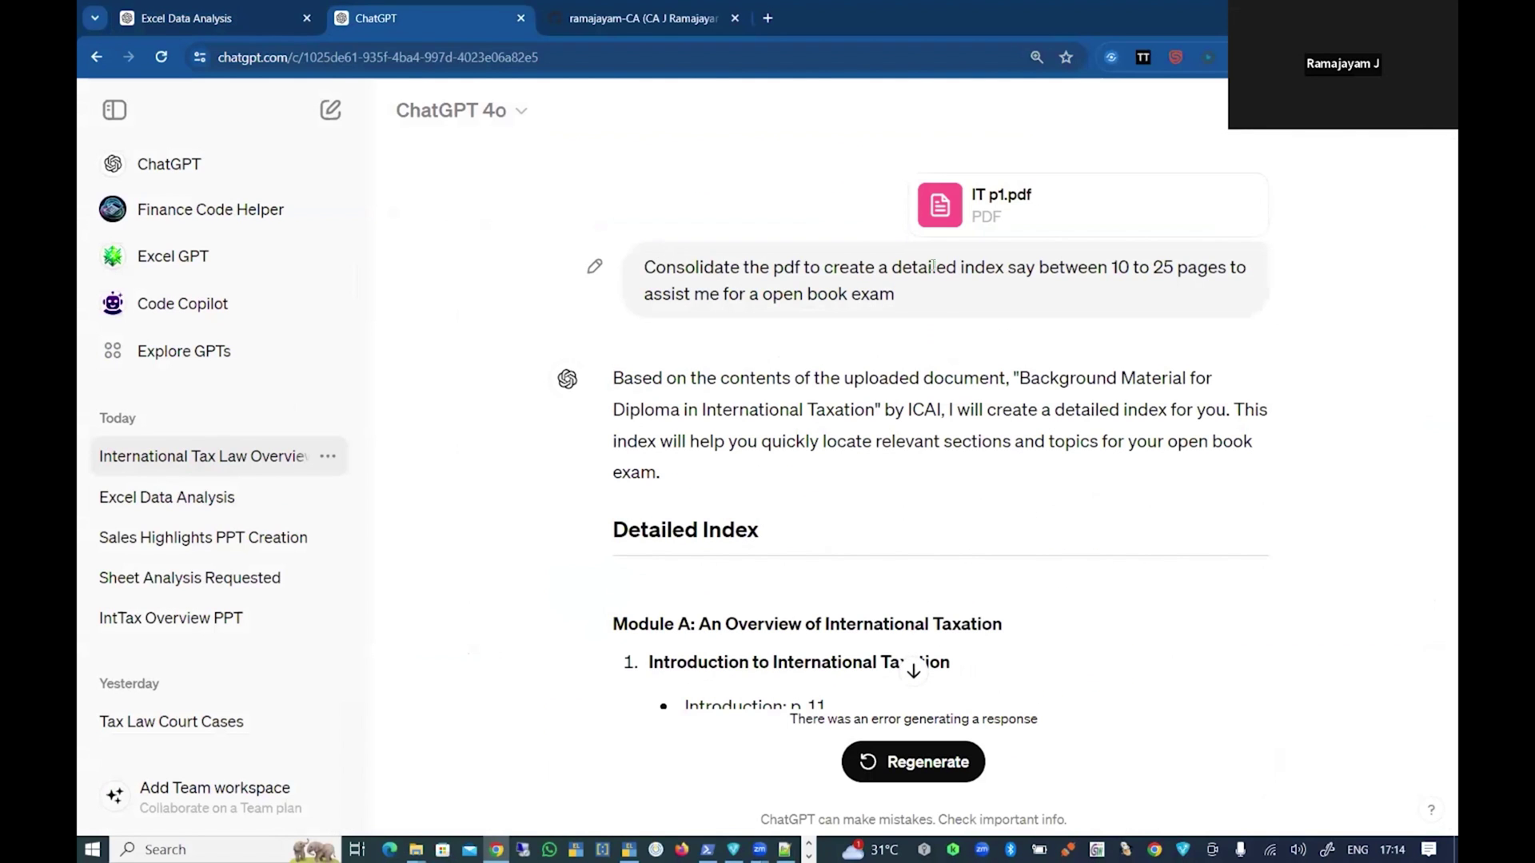
triple_click(941, 267)
click(1123, 267)
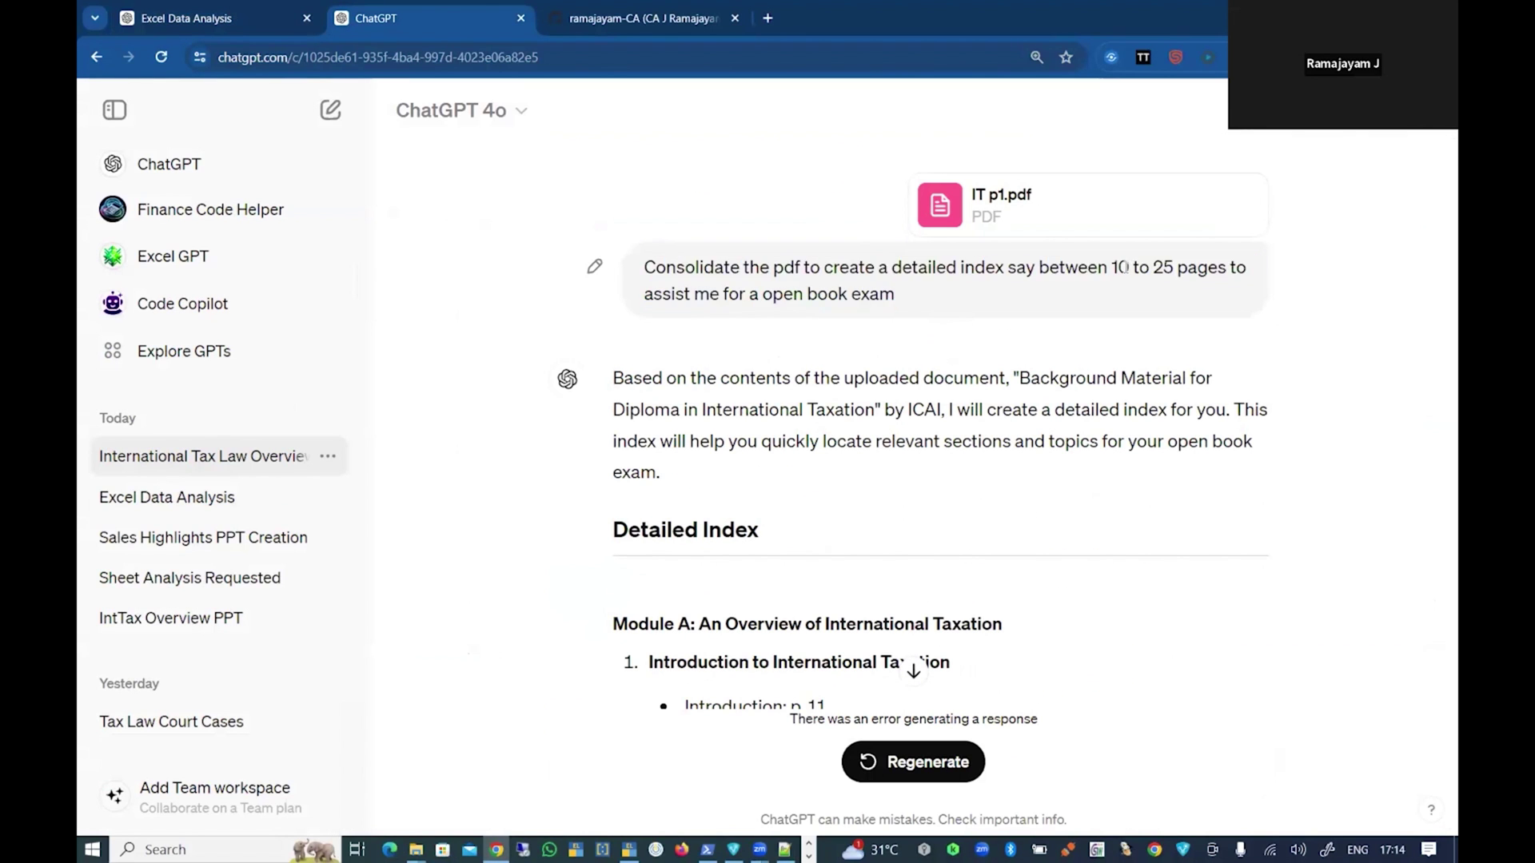
scroll(941, 497, down, 7)
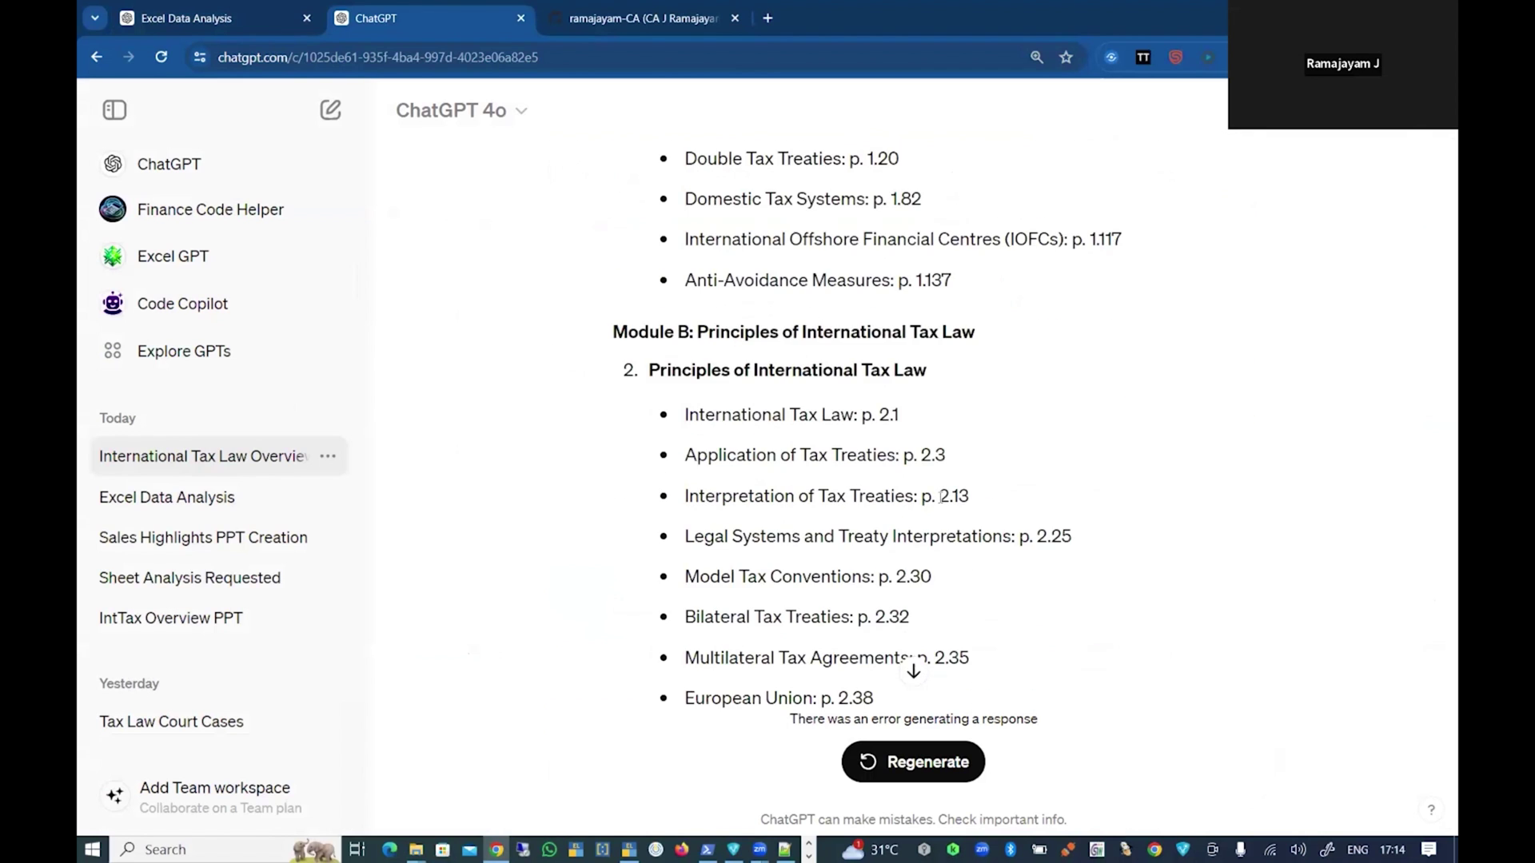
scroll(941, 498, up, 5)
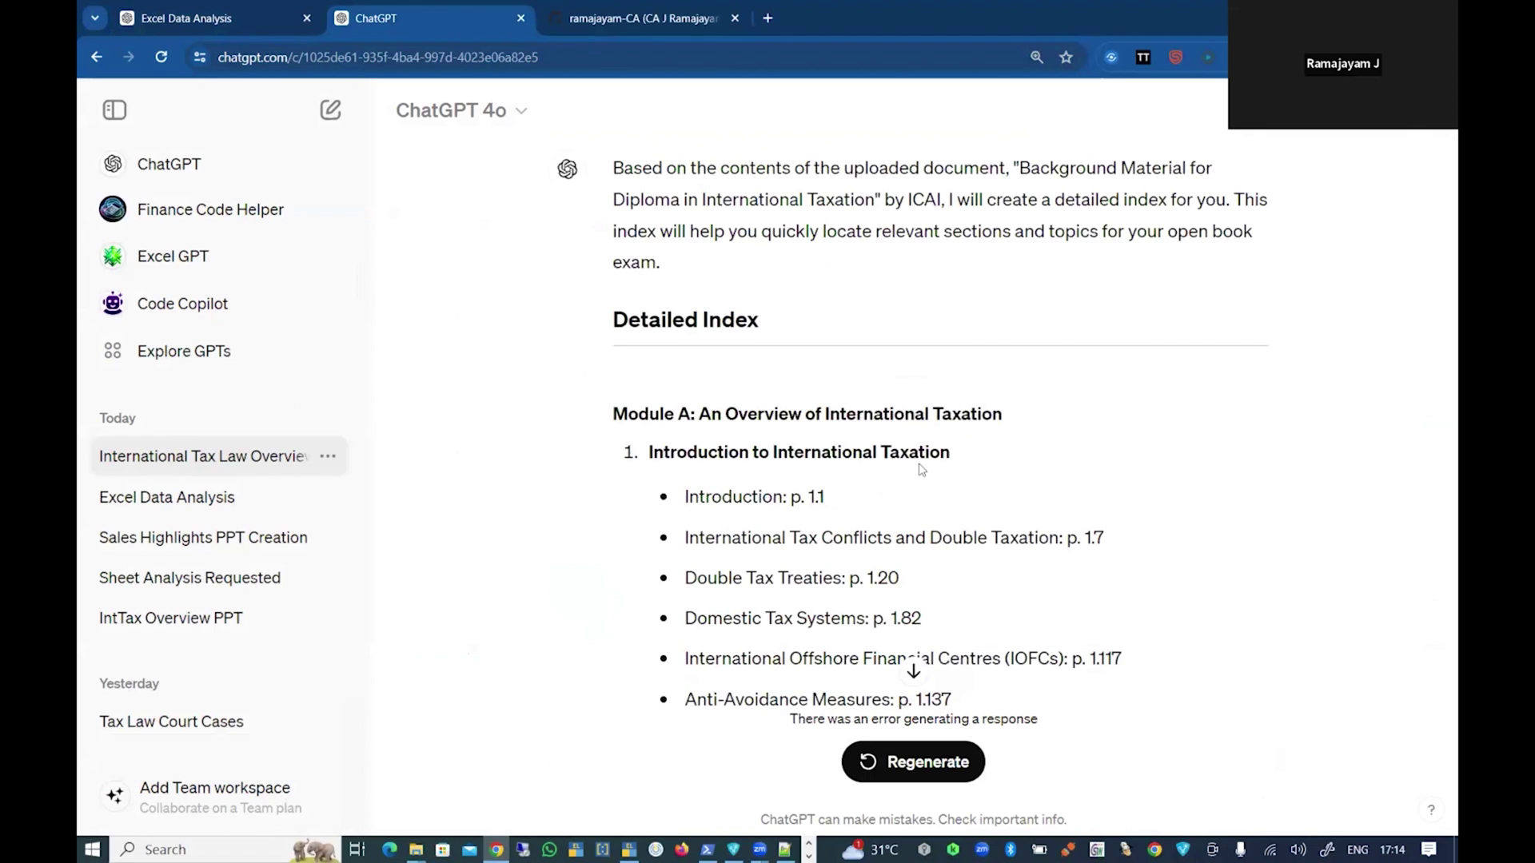
scroll(997, 189, up, 3)
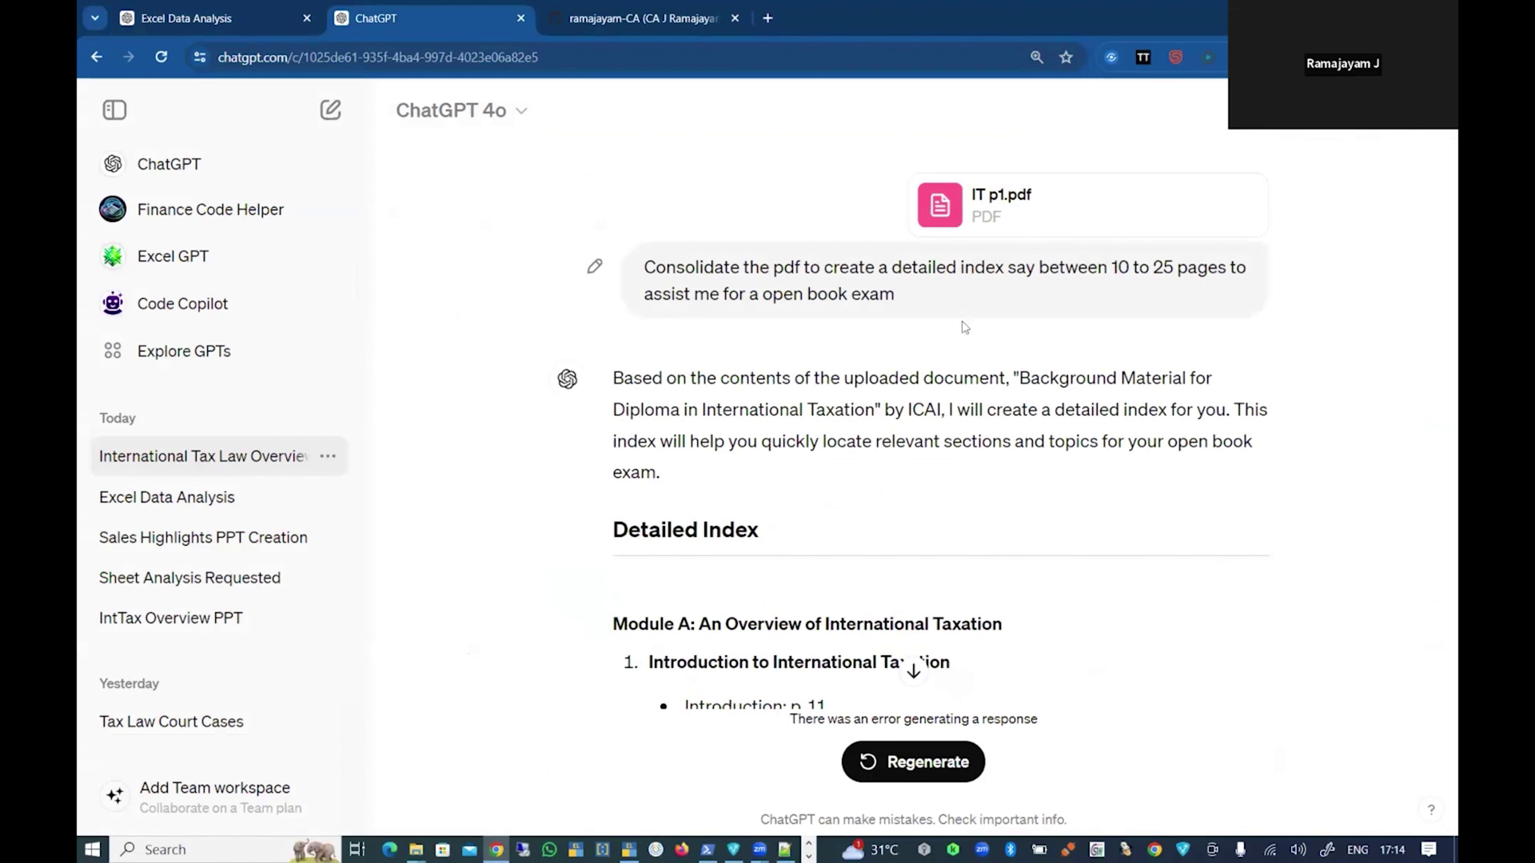
scroll(955, 368, down, 8)
scroll(696, 328, up, 3)
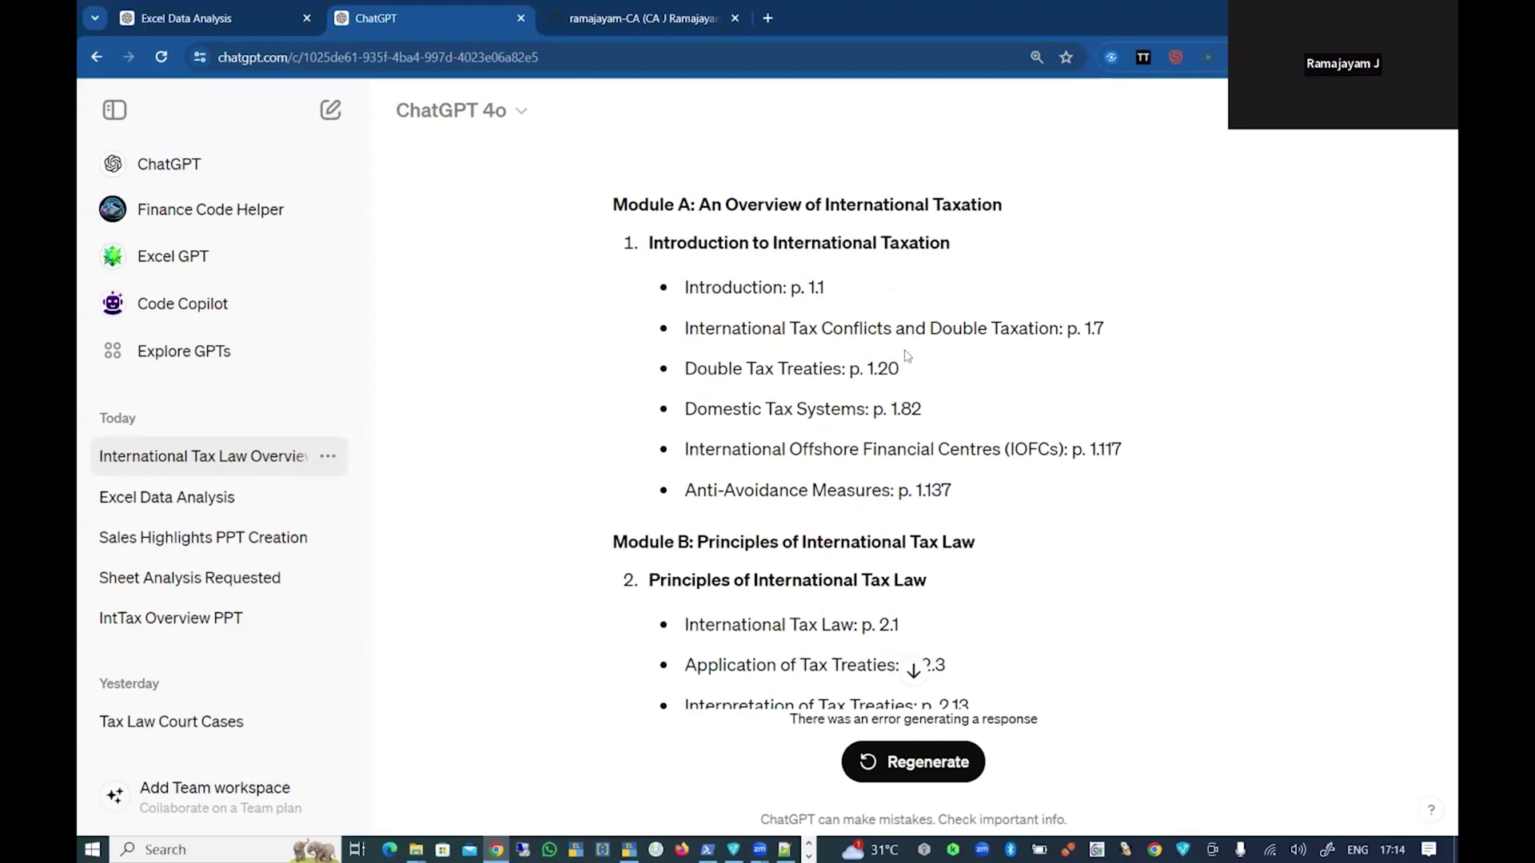
drag(654, 243, 933, 243)
scroll(879, 299, down, 3)
drag(649, 369, 871, 371)
scroll(882, 336, up, 3)
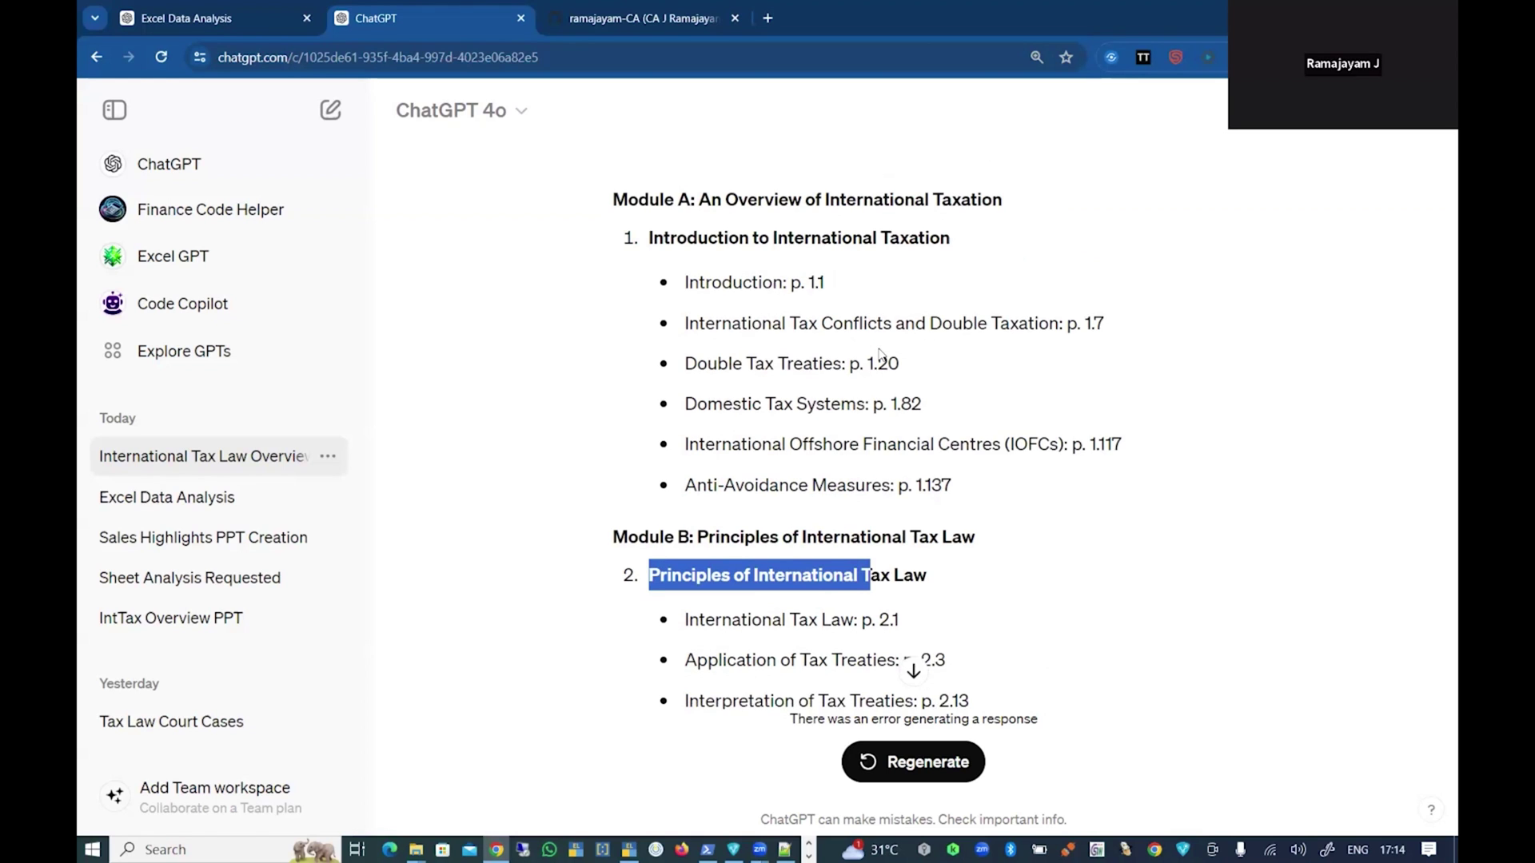
scroll(855, 336, down, 3)
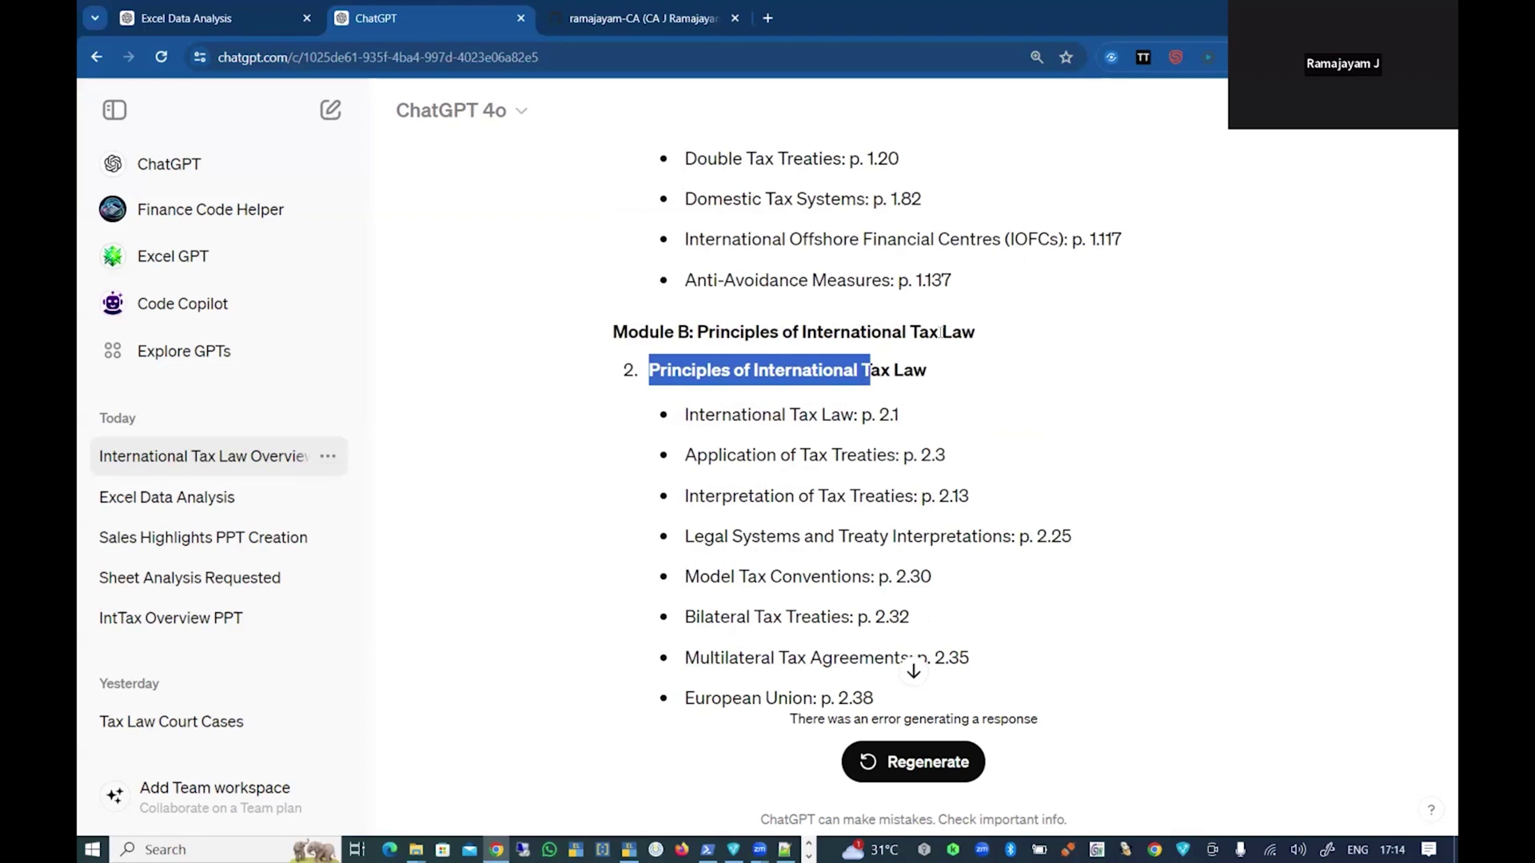
scroll(941, 336, down, 15)
scroll(859, 473, down, 15)
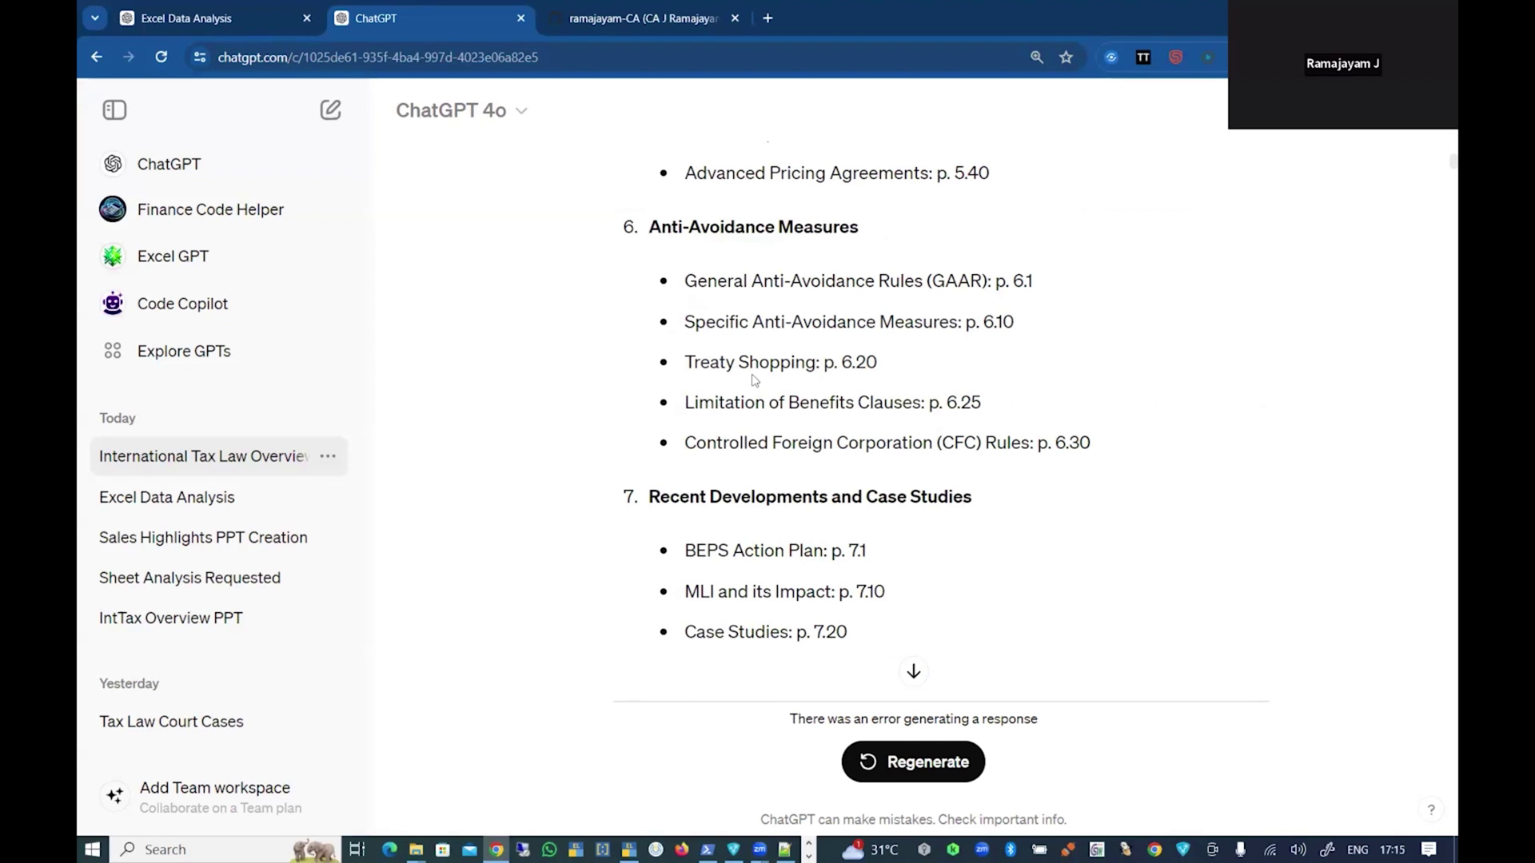
scroll(755, 381, down, 3)
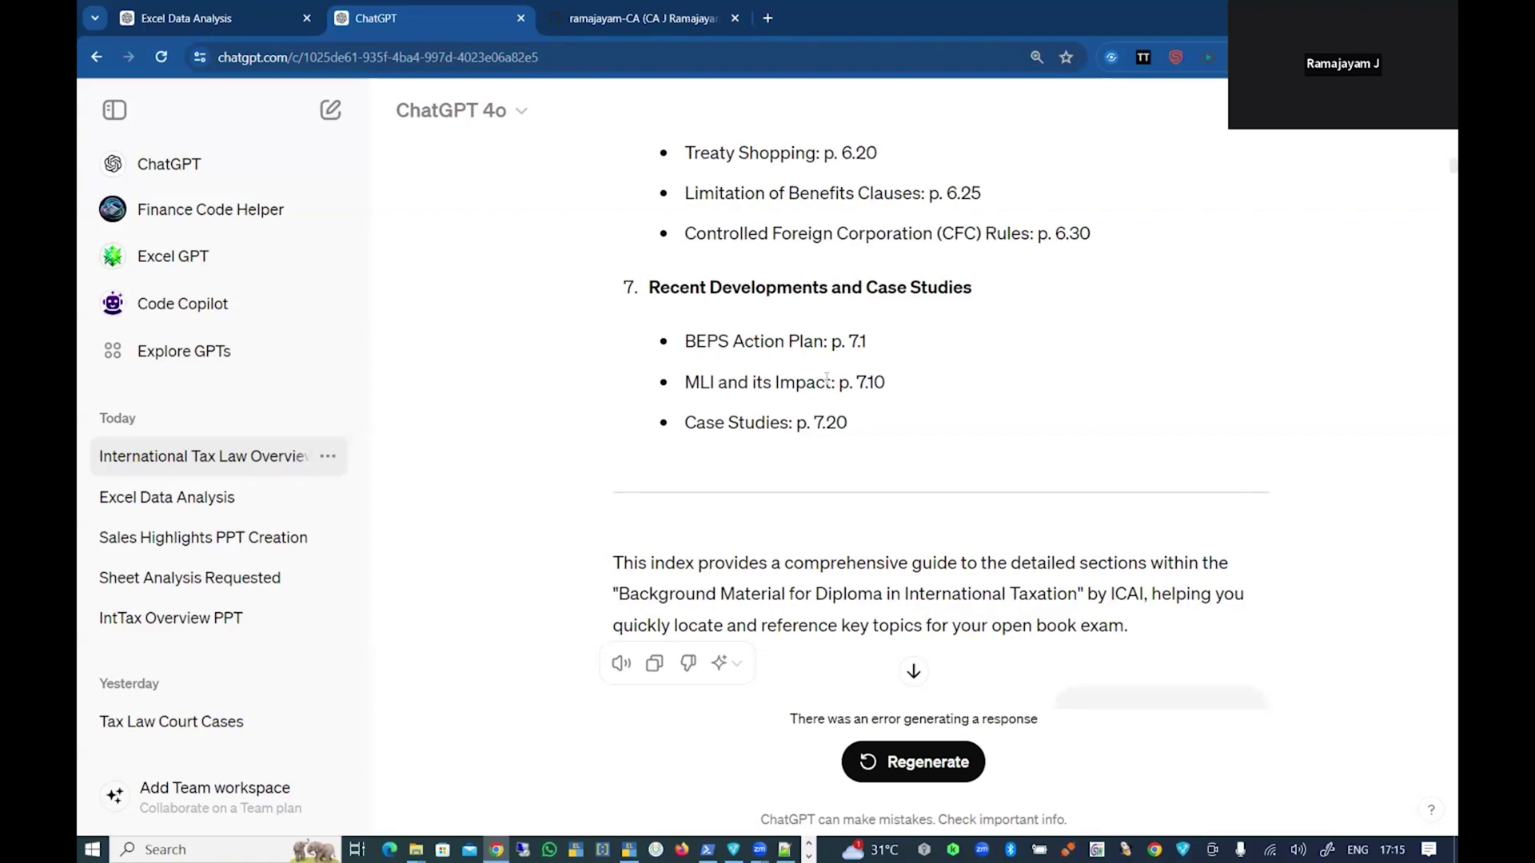
scroll(750, 320, up, 20)
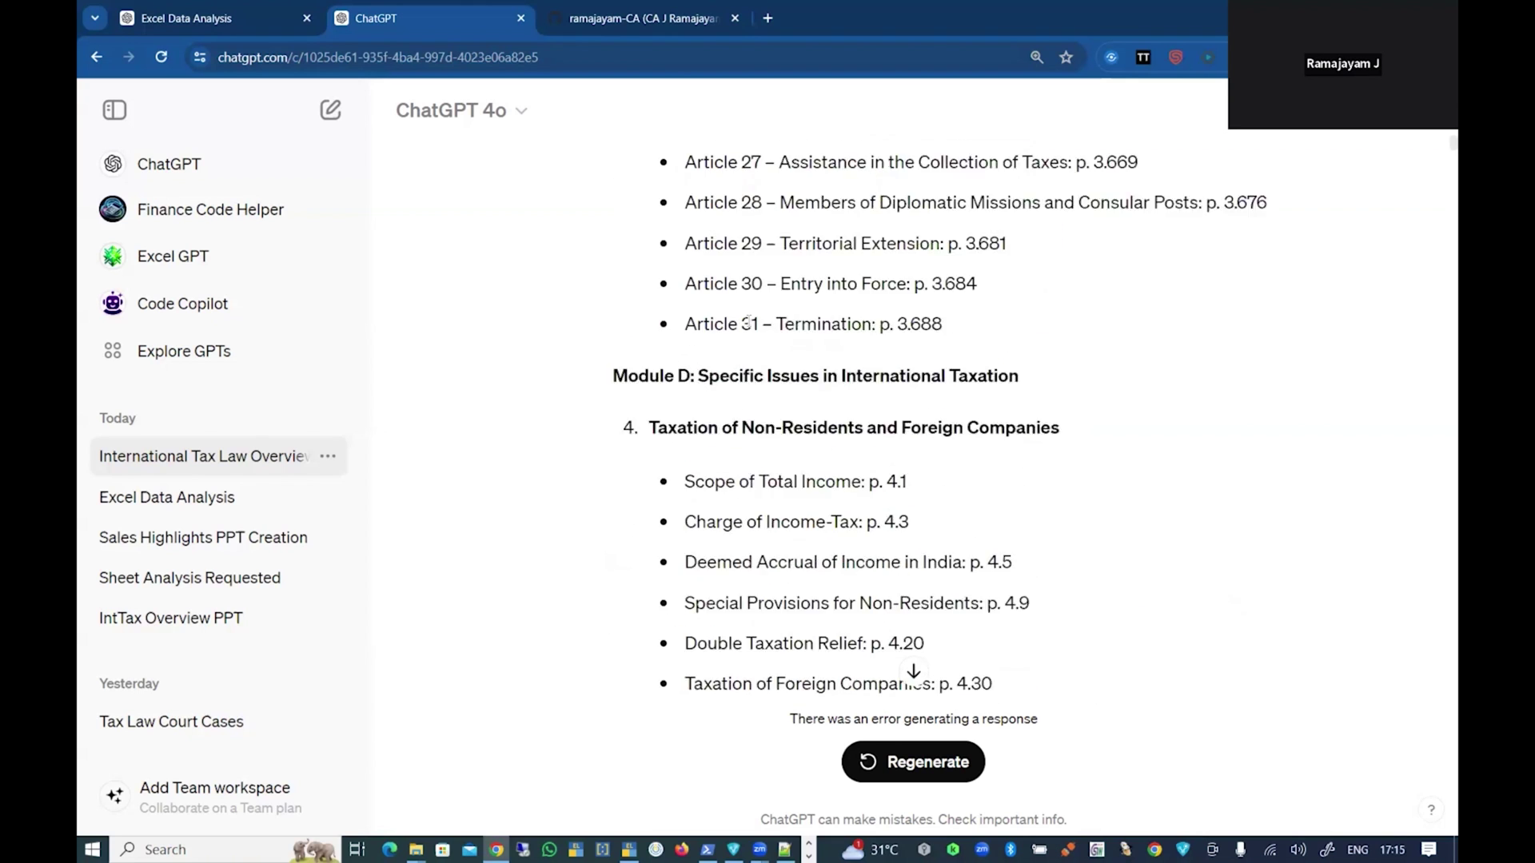
scroll(745, 325, up, 15)
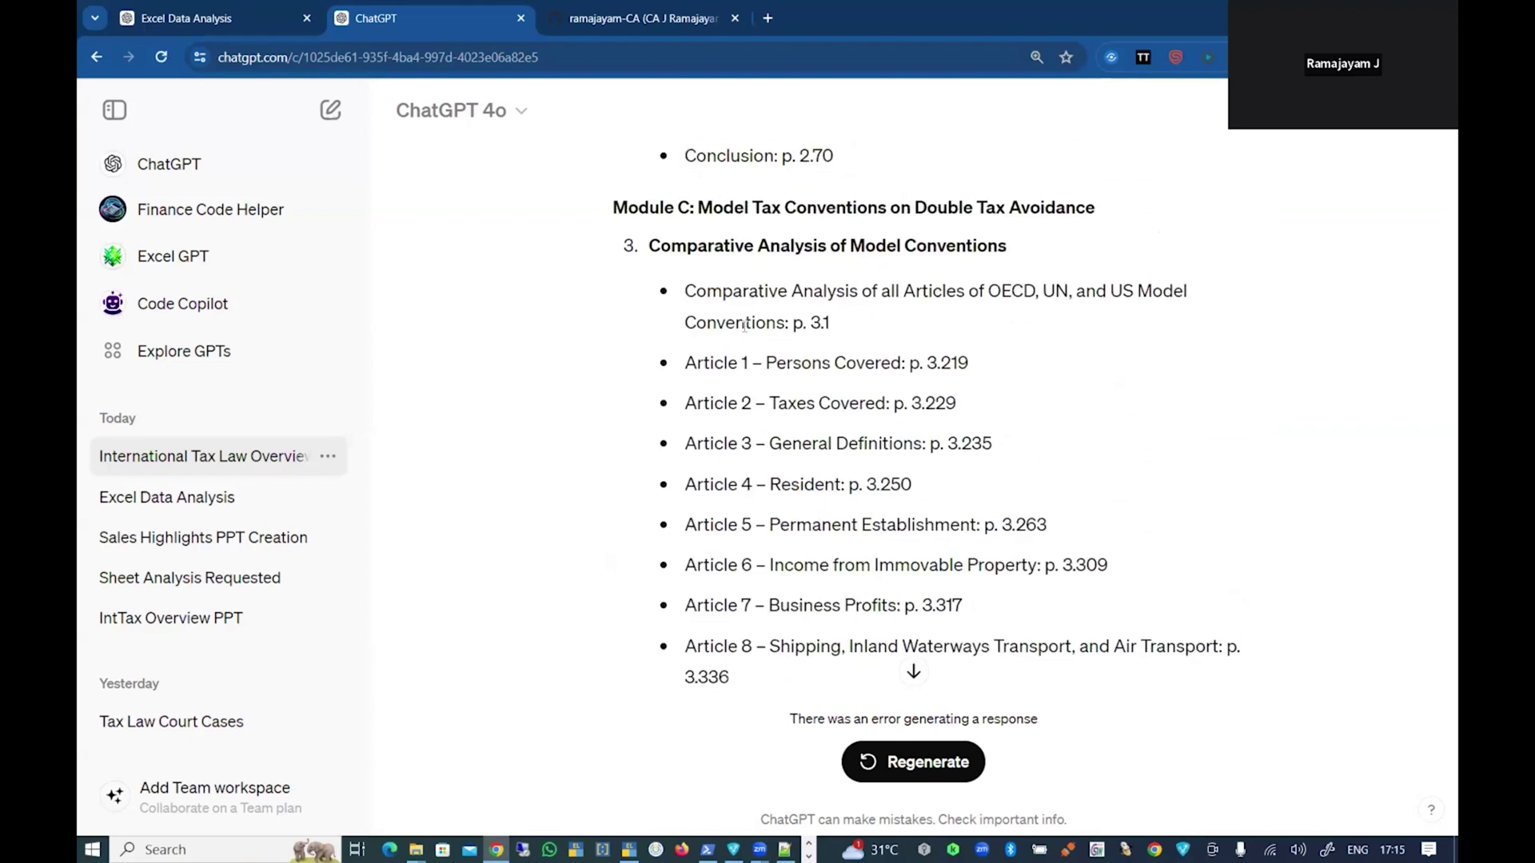
scroll(725, 288, up, 10)
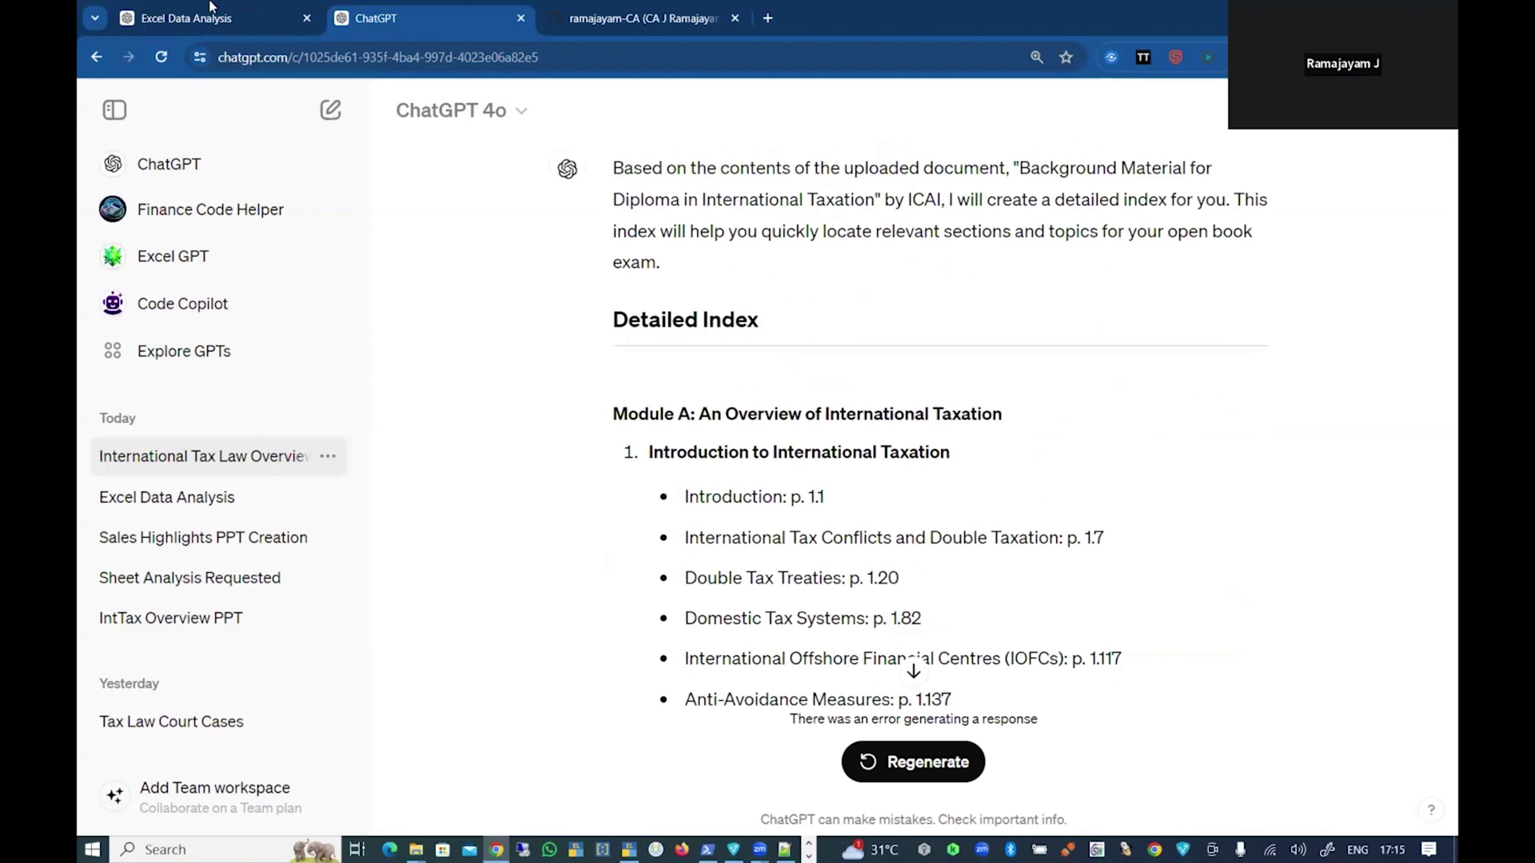
Step: Open the Excel Data Analysis chat tab and scroll to the party-wise Total Sales table
click(213, 10)
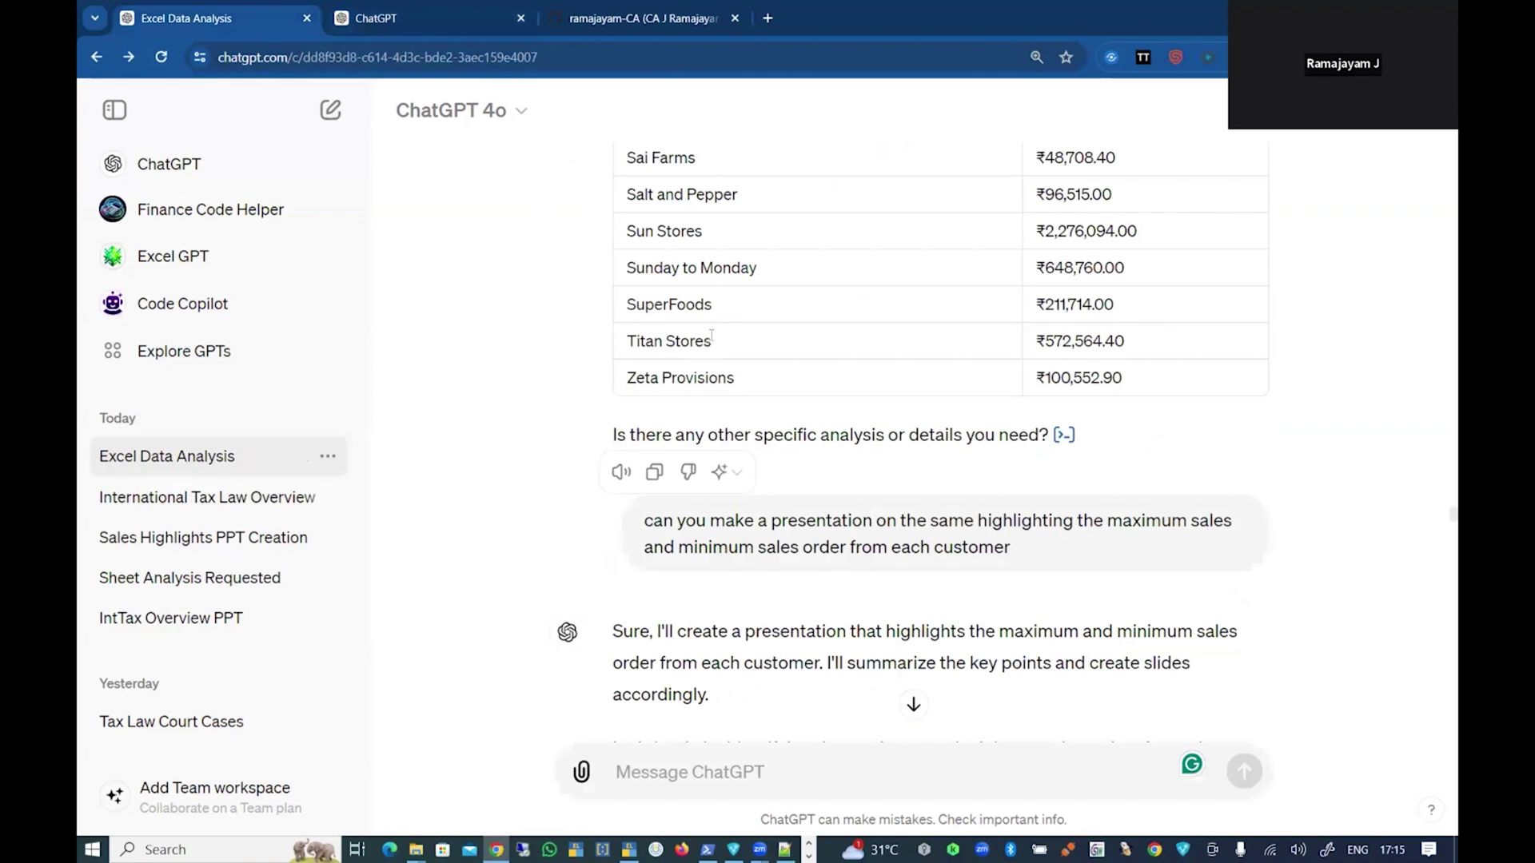
scroll(622, 316, up, 12)
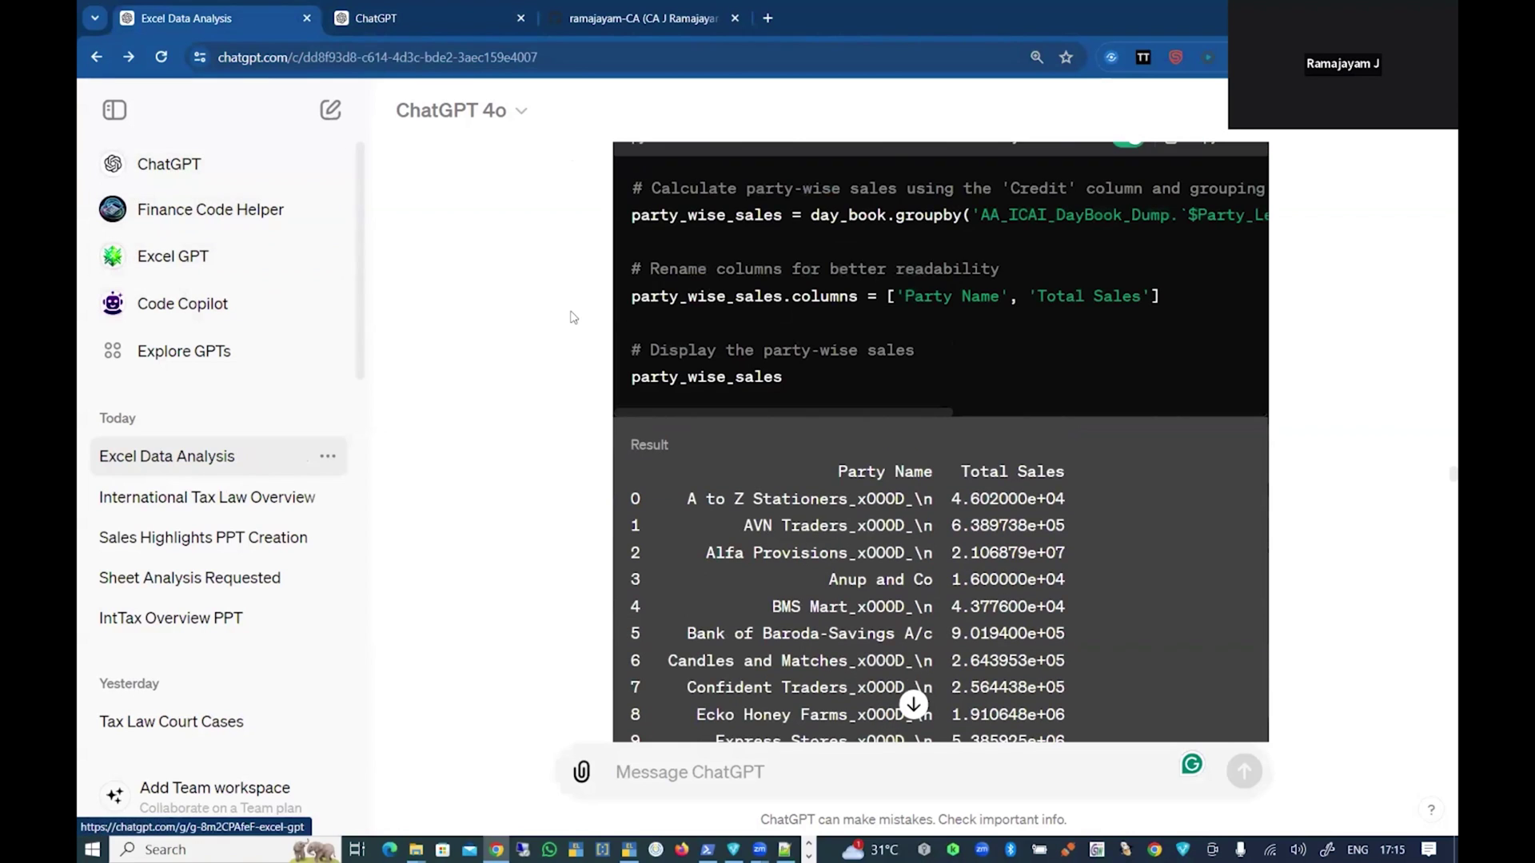
scroll(733, 291, down, 5)
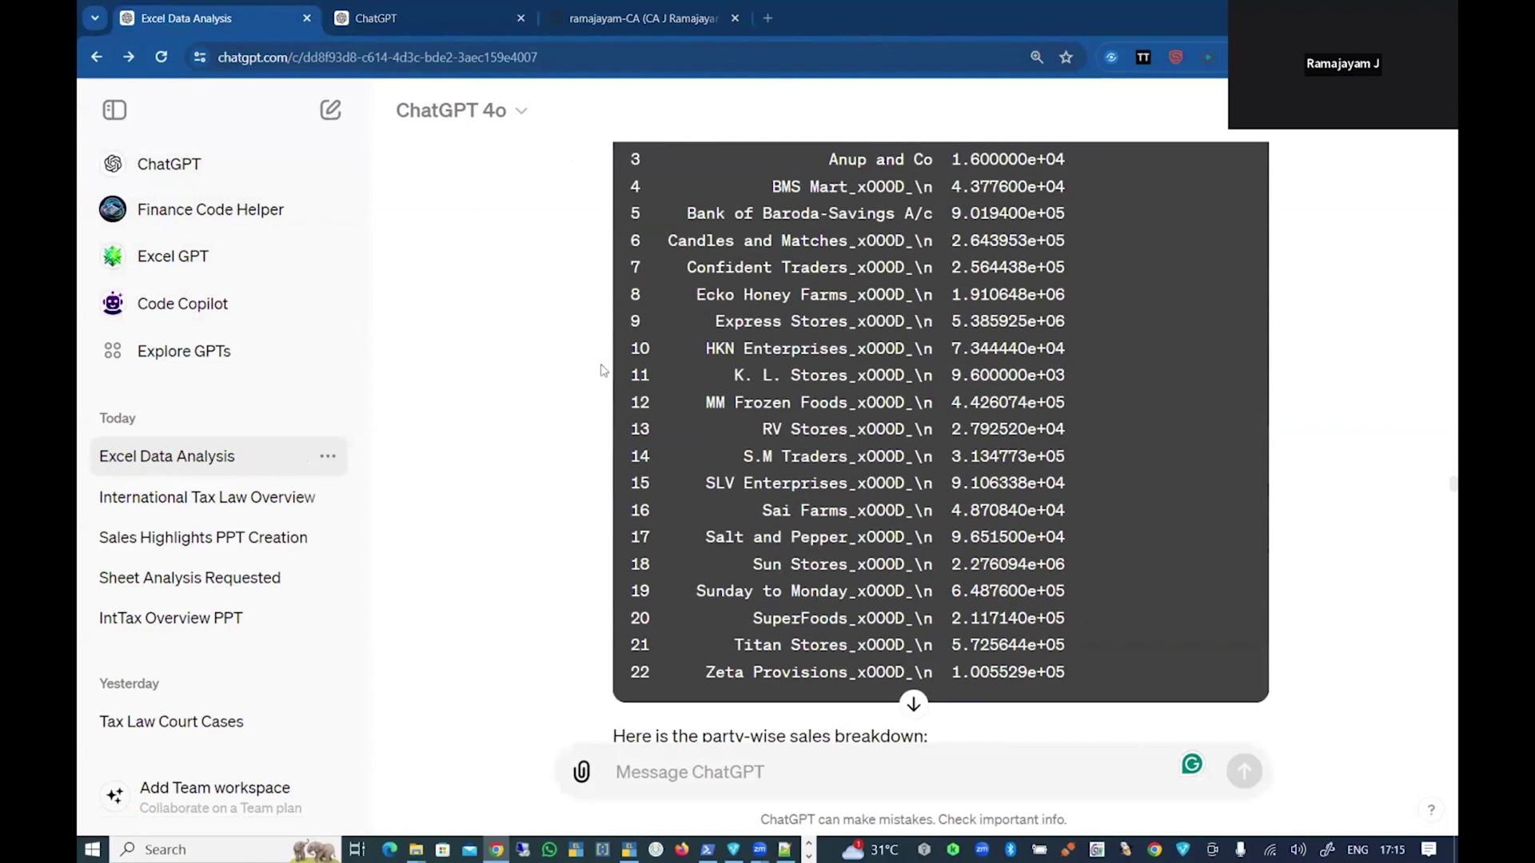
key(alt+Tab)
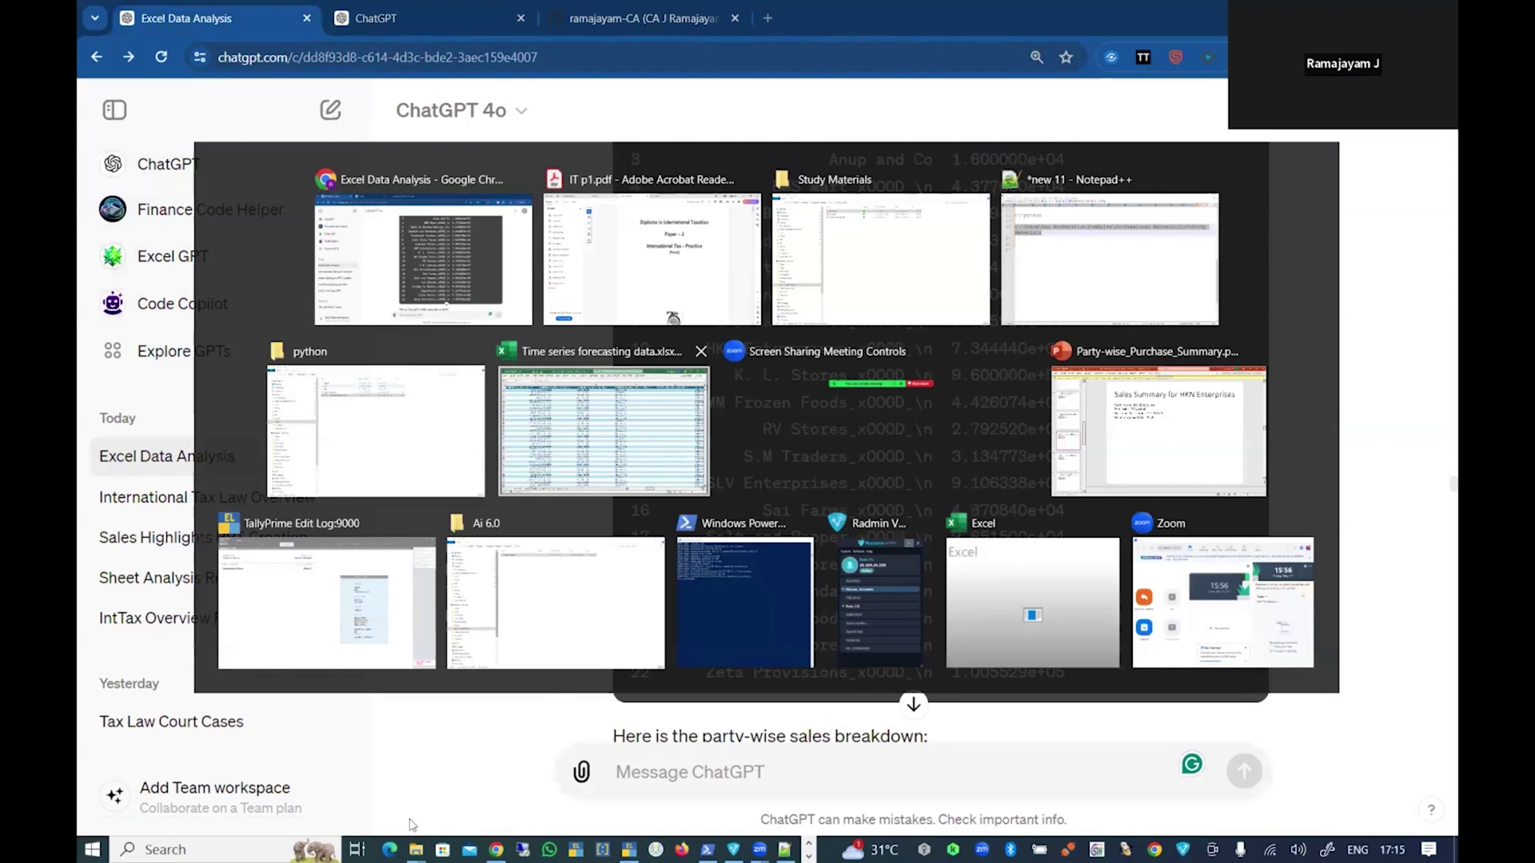
Step: Bring the Time series forecasting data workbook forward and review its Day book sheet
click(532, 448)
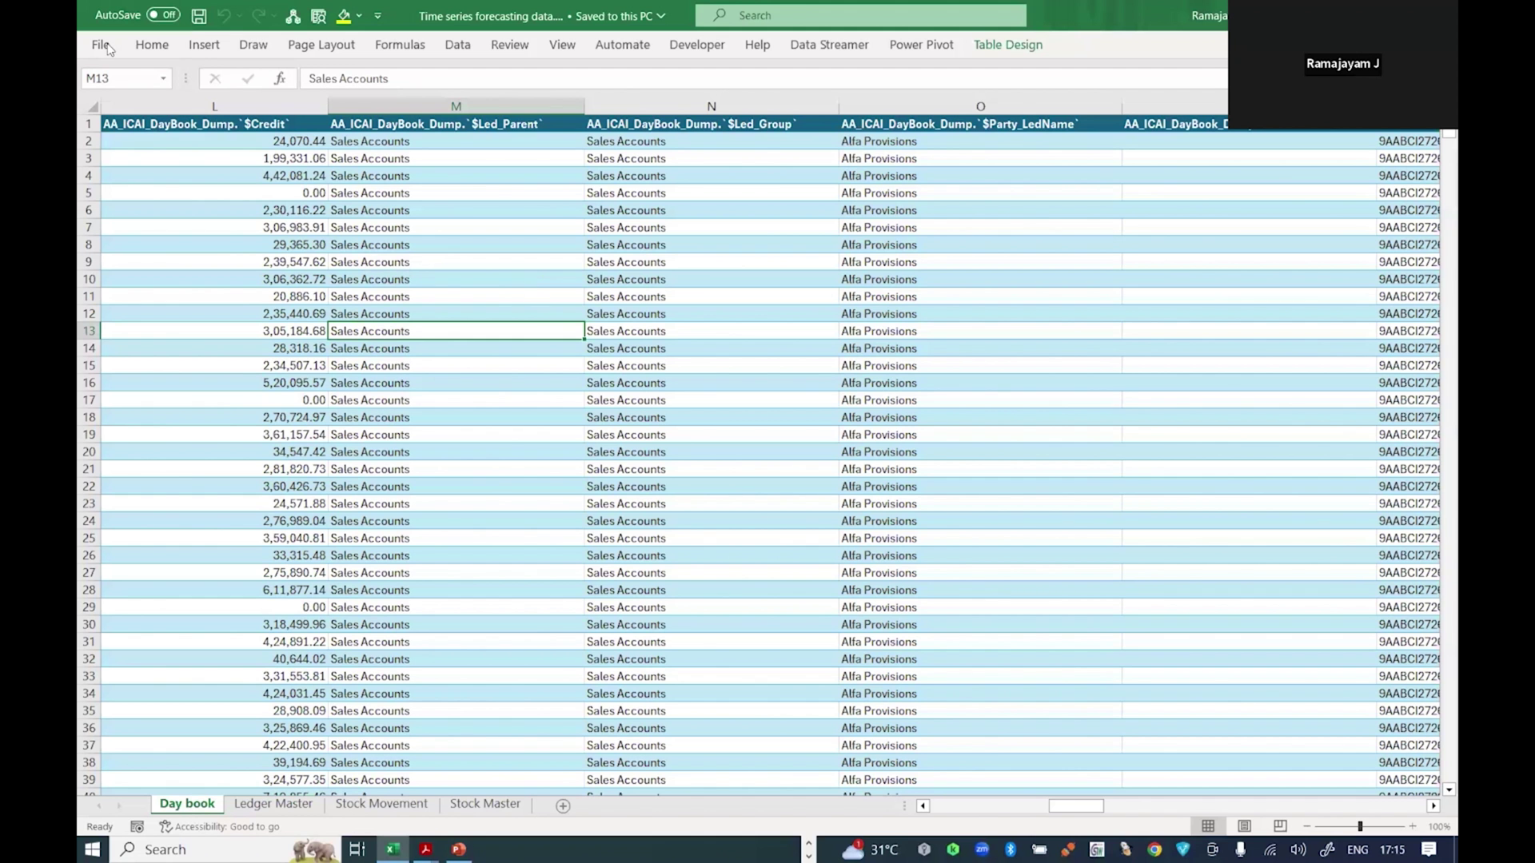
key(alt+Tab)
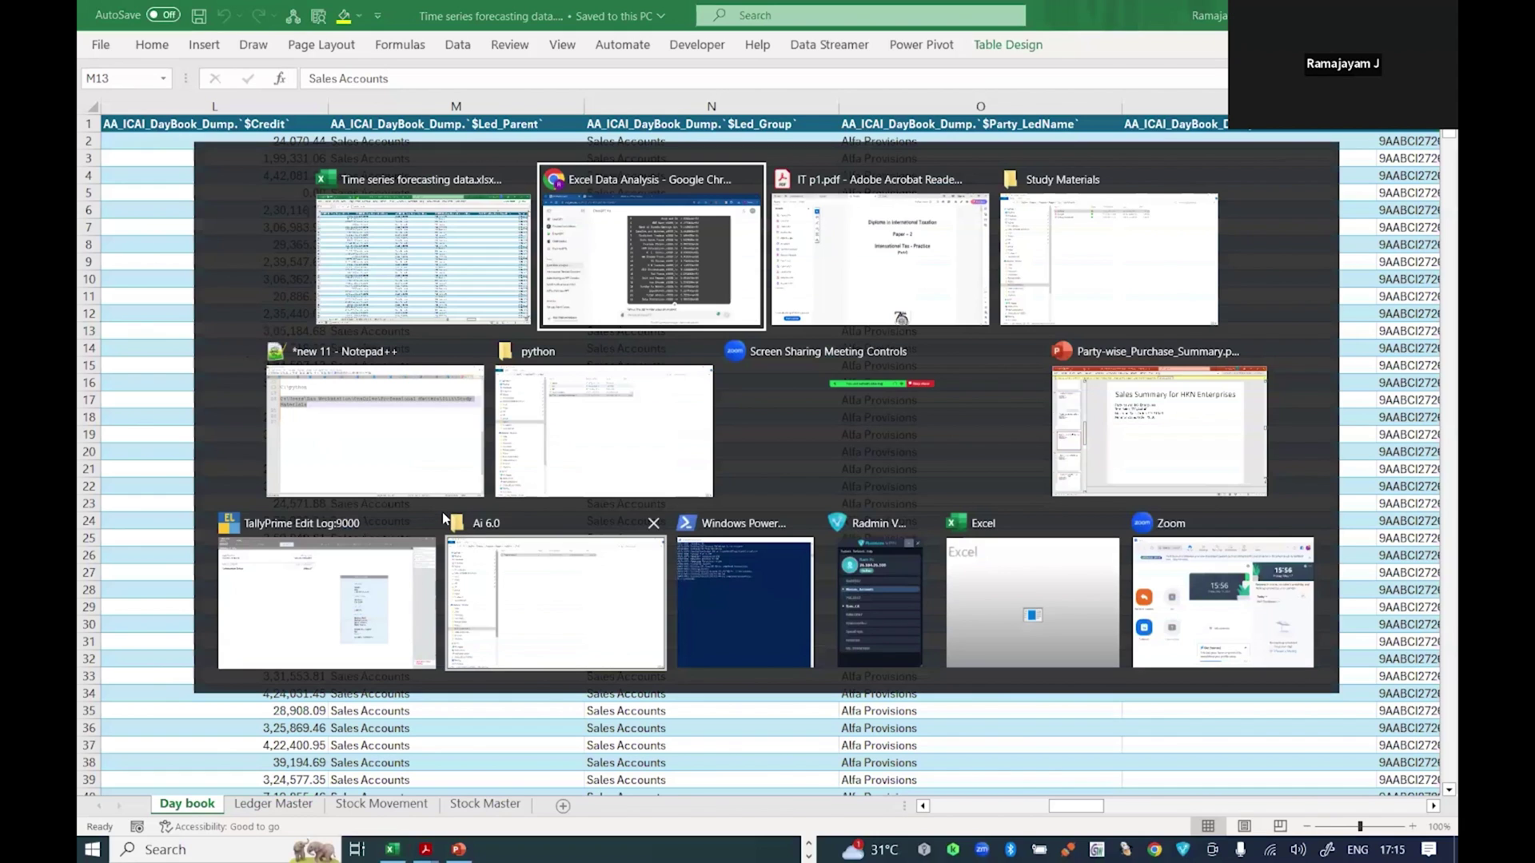
key(Escape)
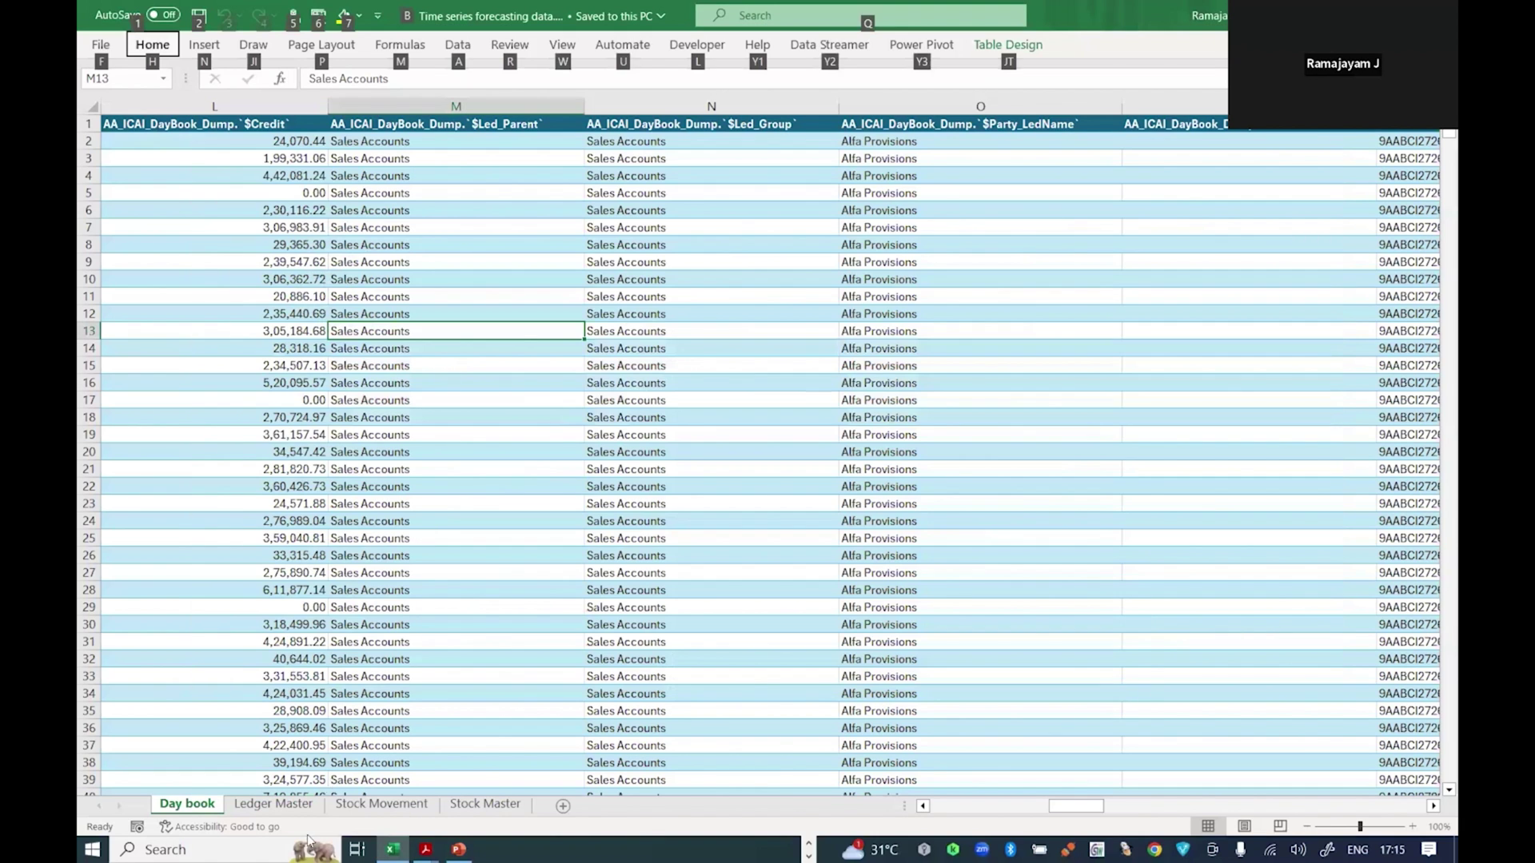
key(alt+f)
key(Escape)
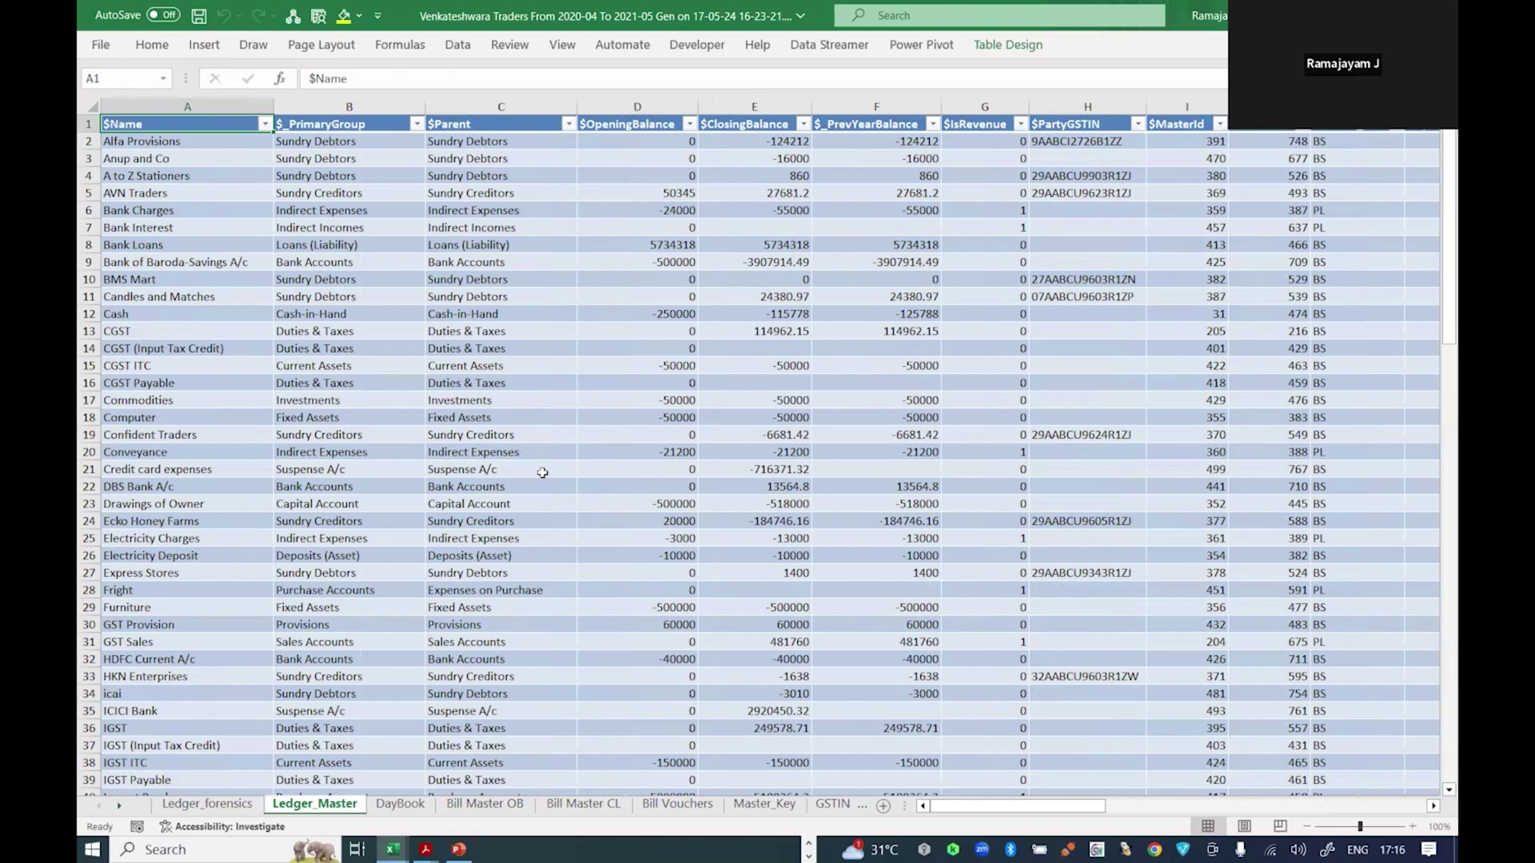
Step: View the party-wise summary presentation, then switch to Presentation.pdf in Acrobat
key(alt+Tab)
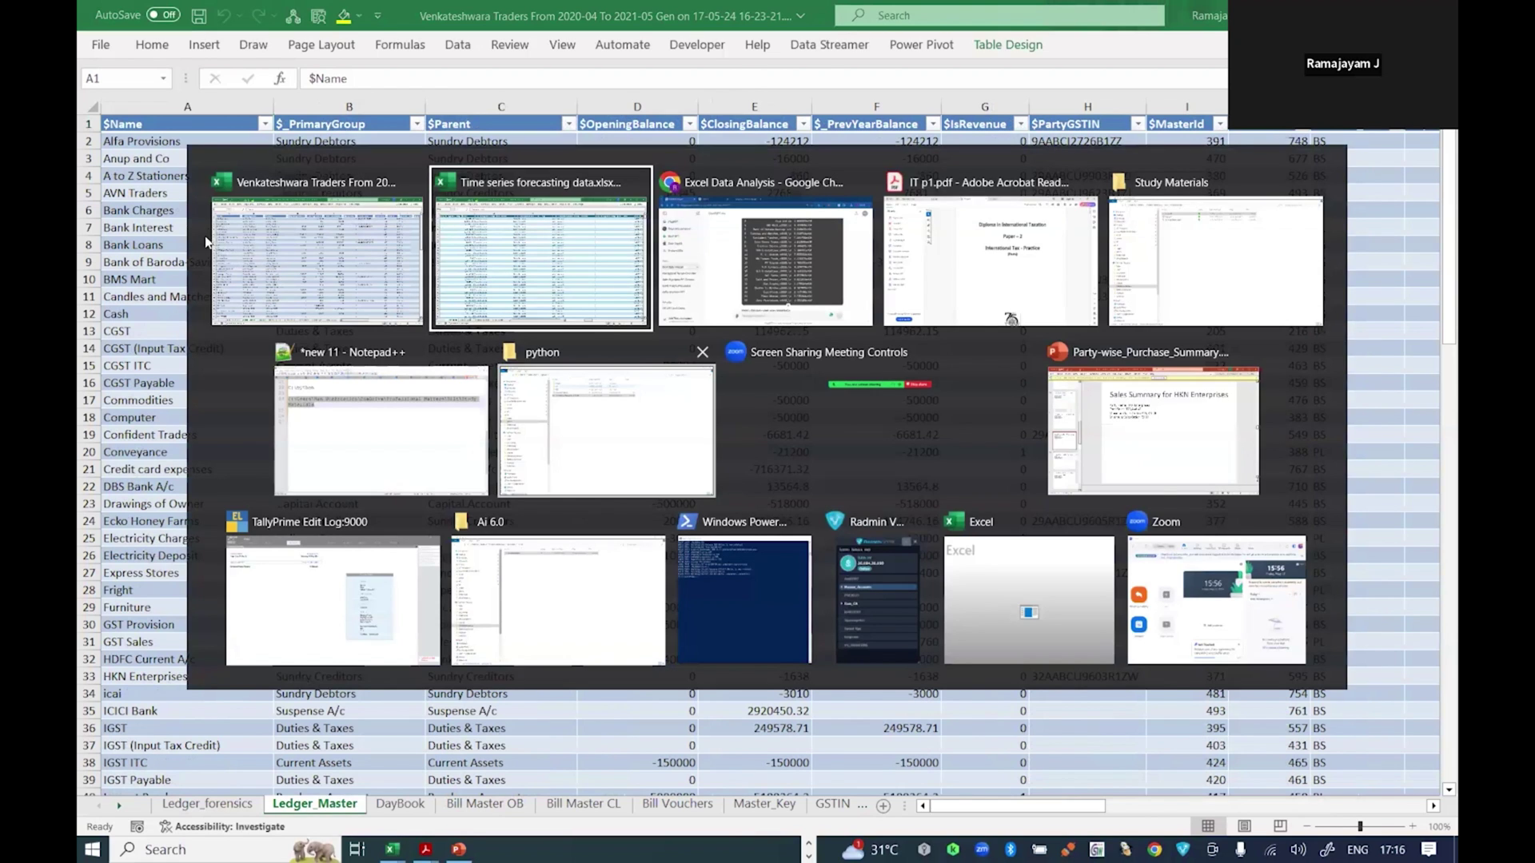
click(1131, 454)
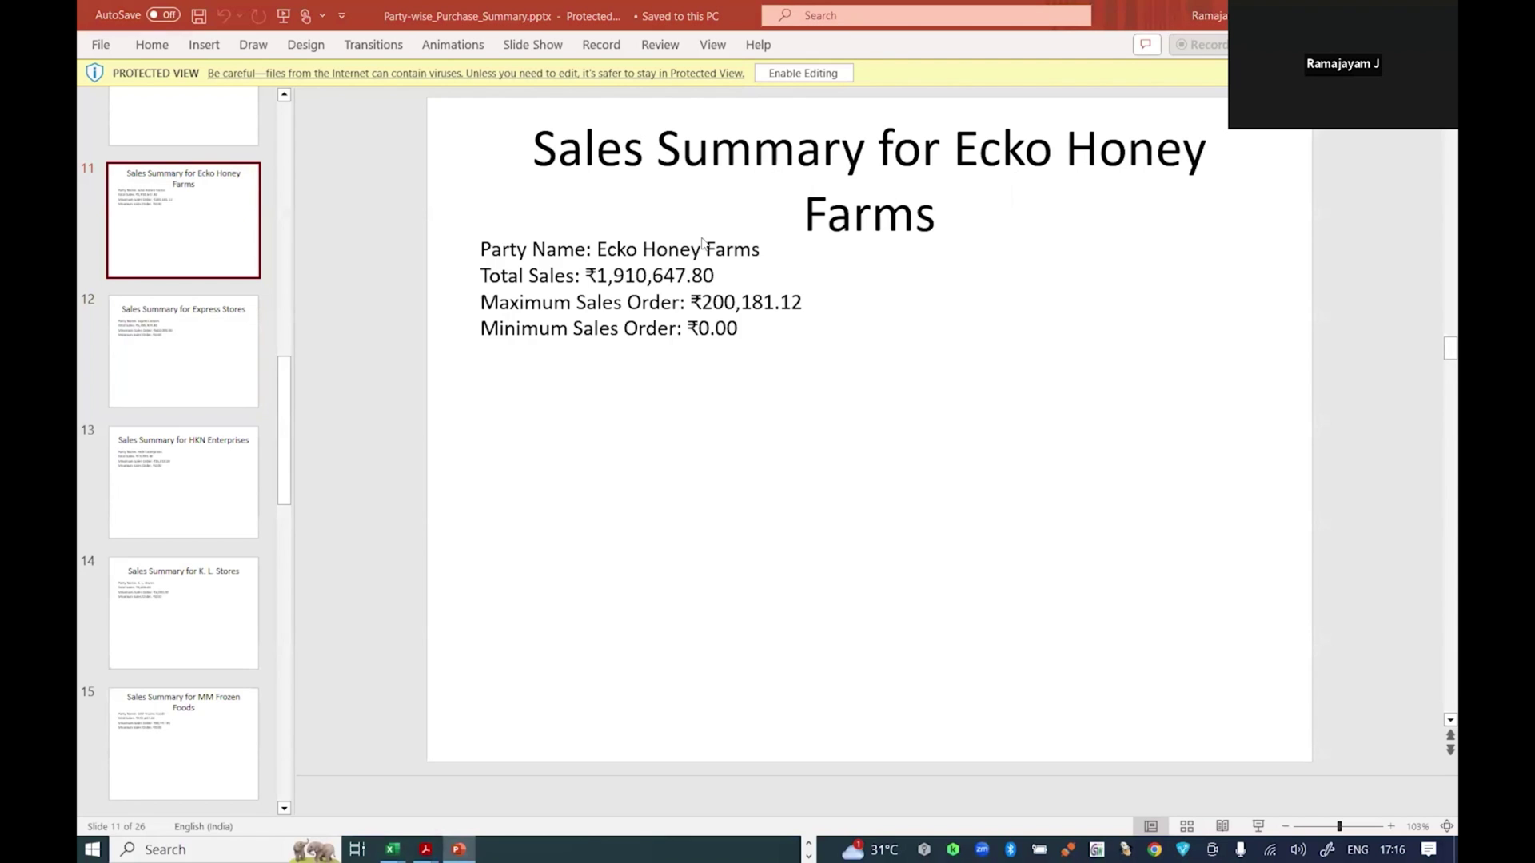
key(alt+Tab)
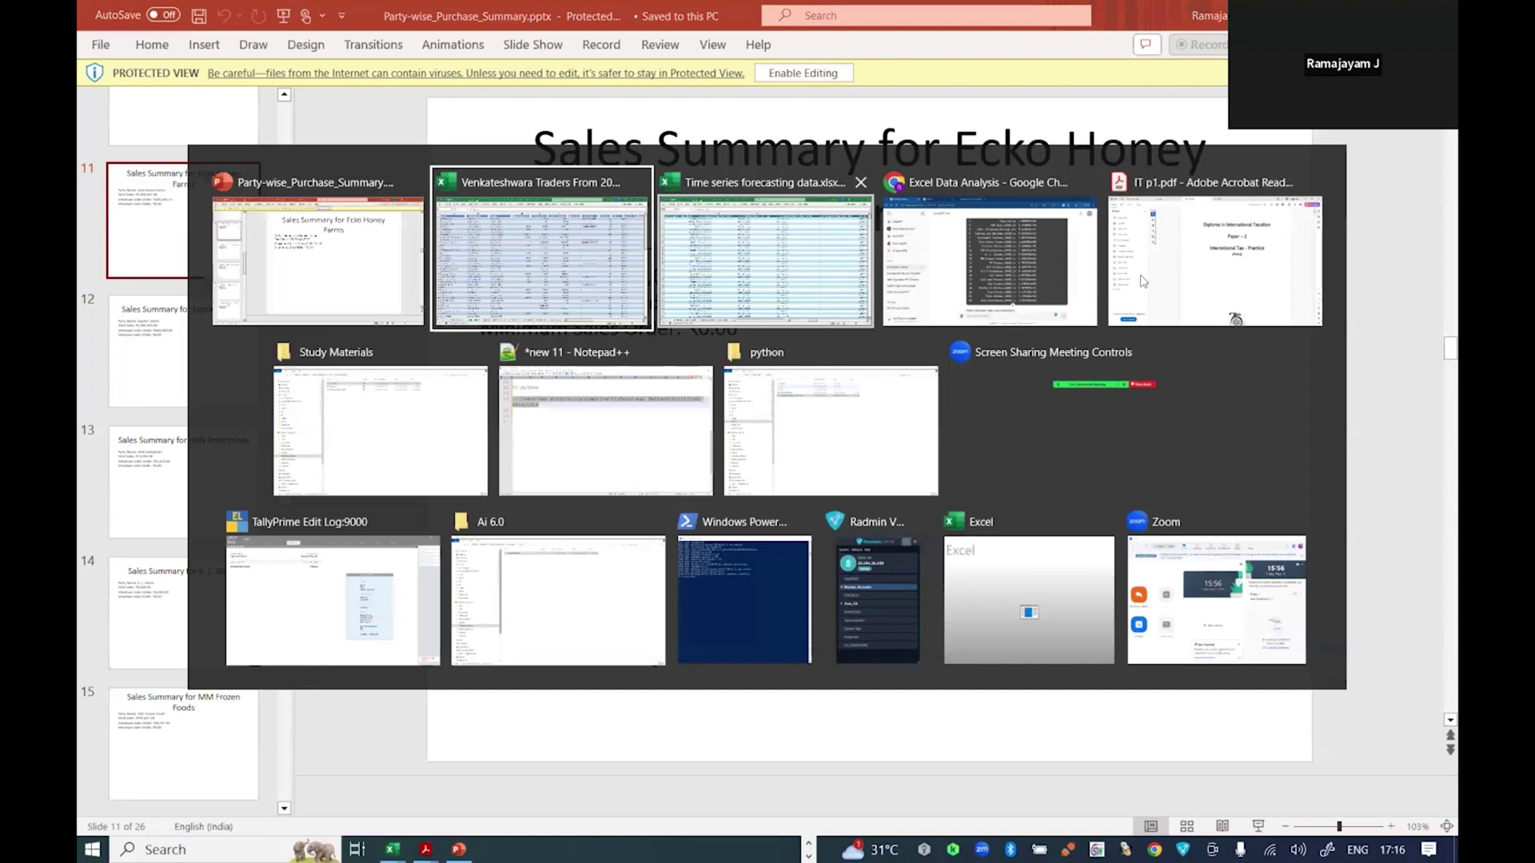
key(Tab)
key(Tab)
key(Tab)
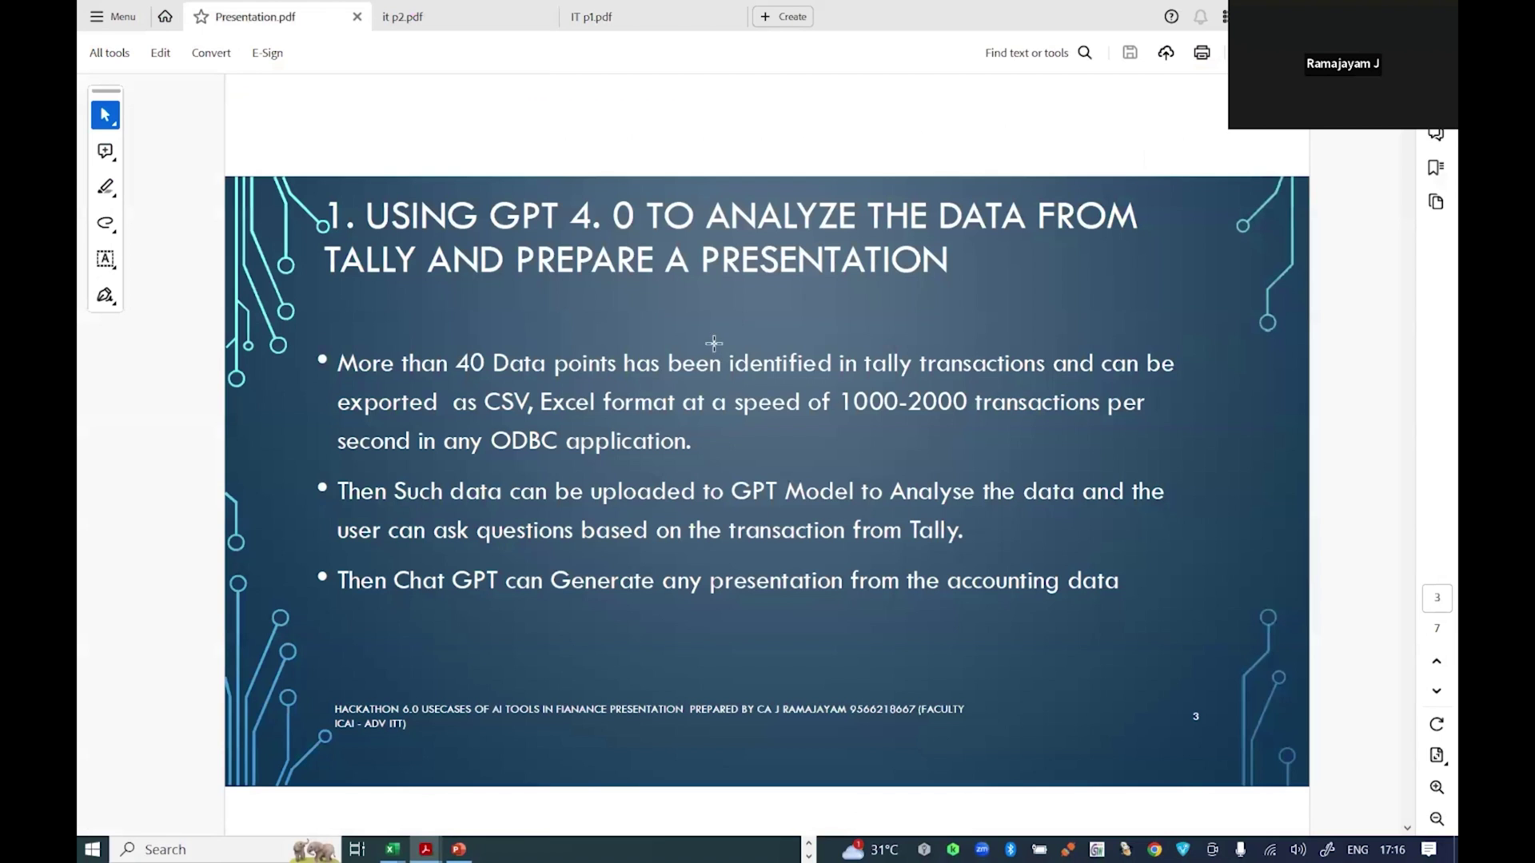
Step: Scroll Presentation.pdf to page 4 and read the list of GPT-4.0 prompts for Tally data
scroll(532, 383, down, 1)
scroll(533, 384, down, 5)
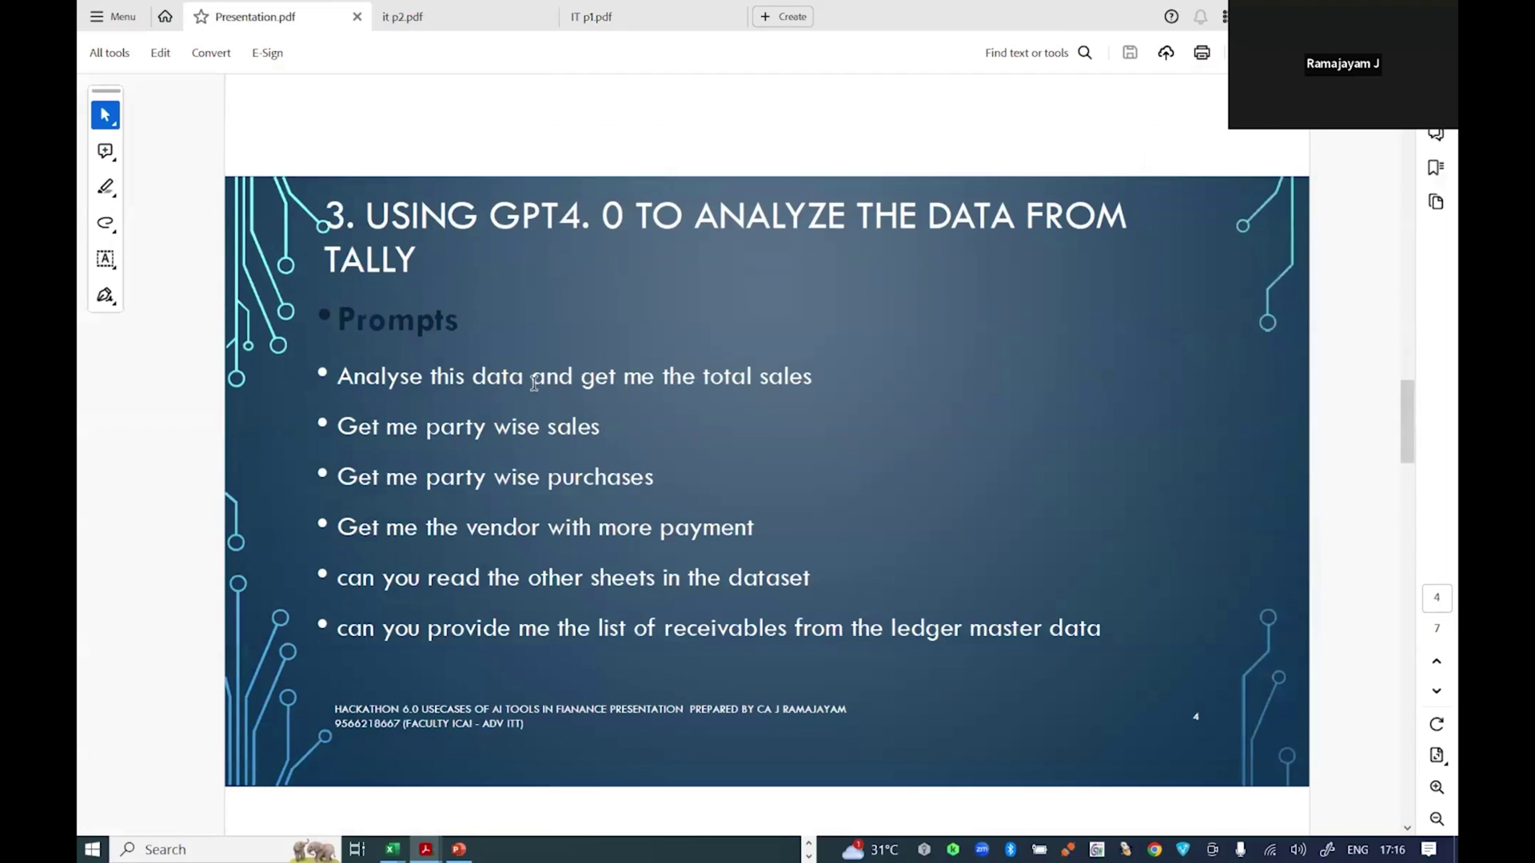
scroll(534, 384, up, 3)
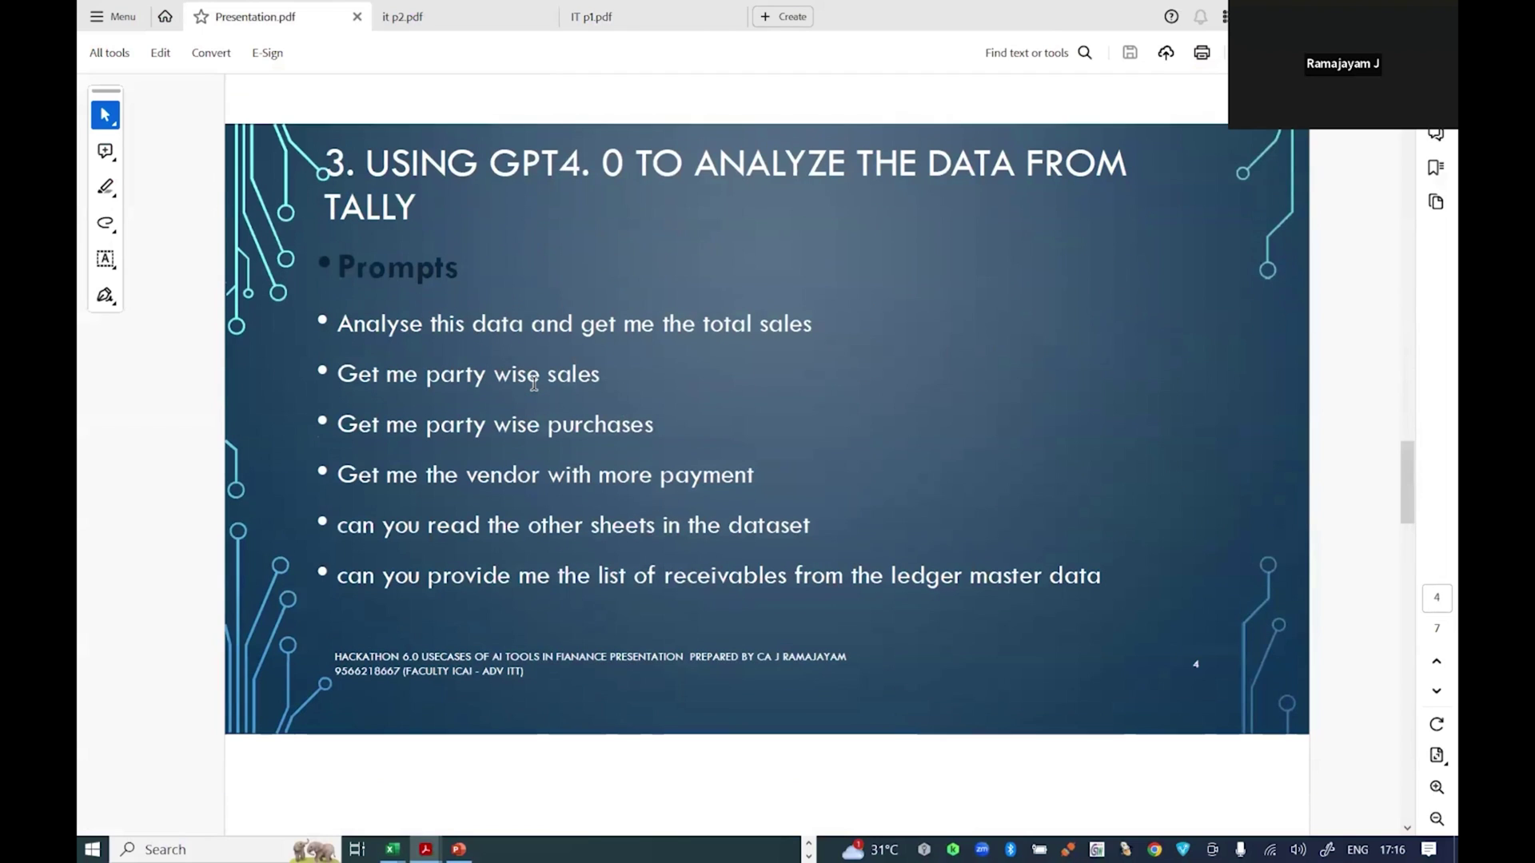
scroll(534, 383, up, 2)
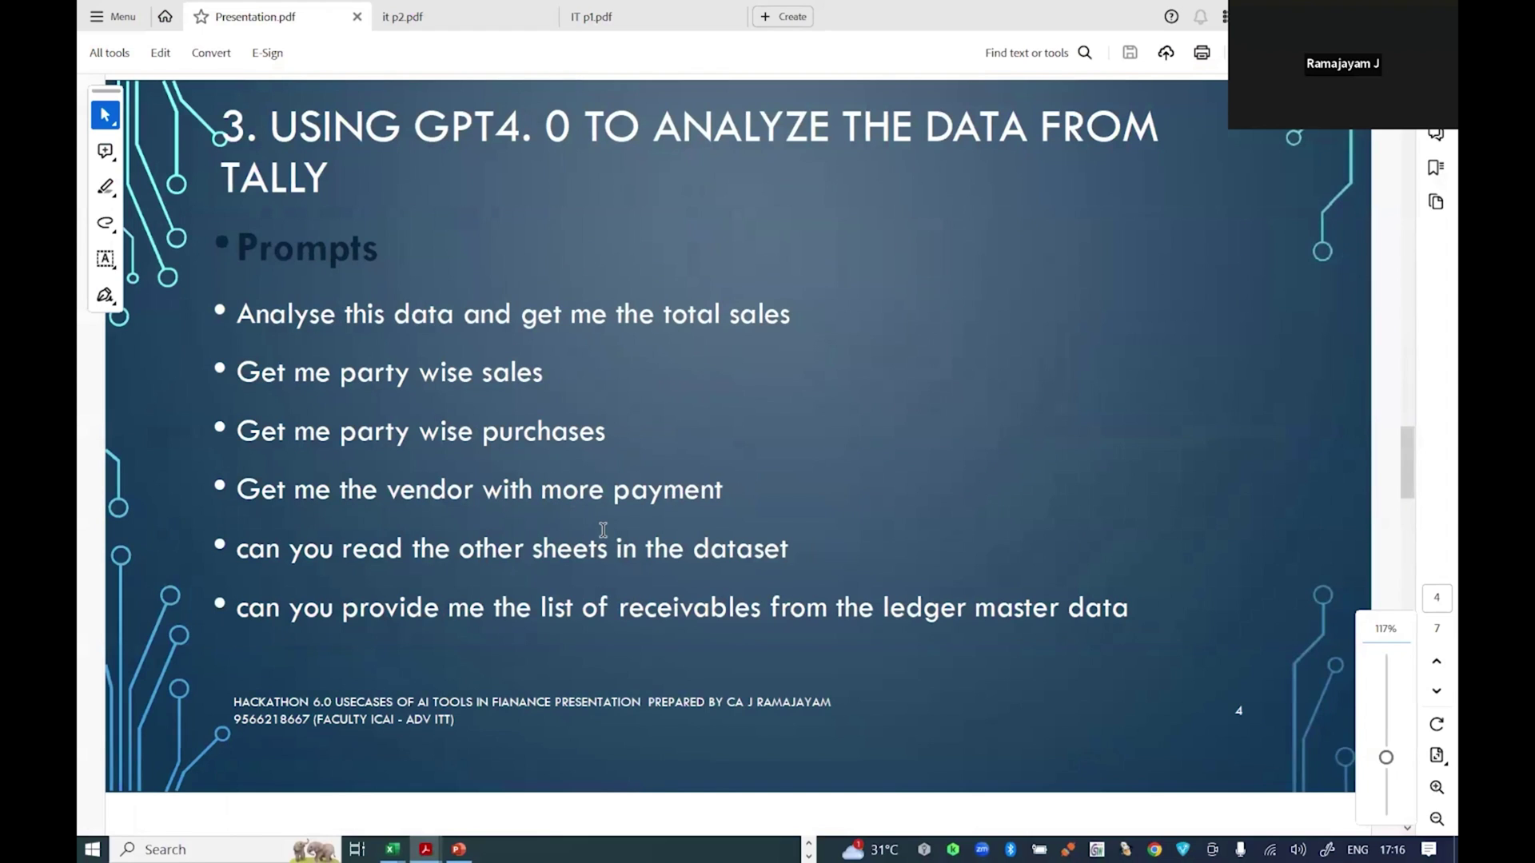
scroll(530, 502, up, 1)
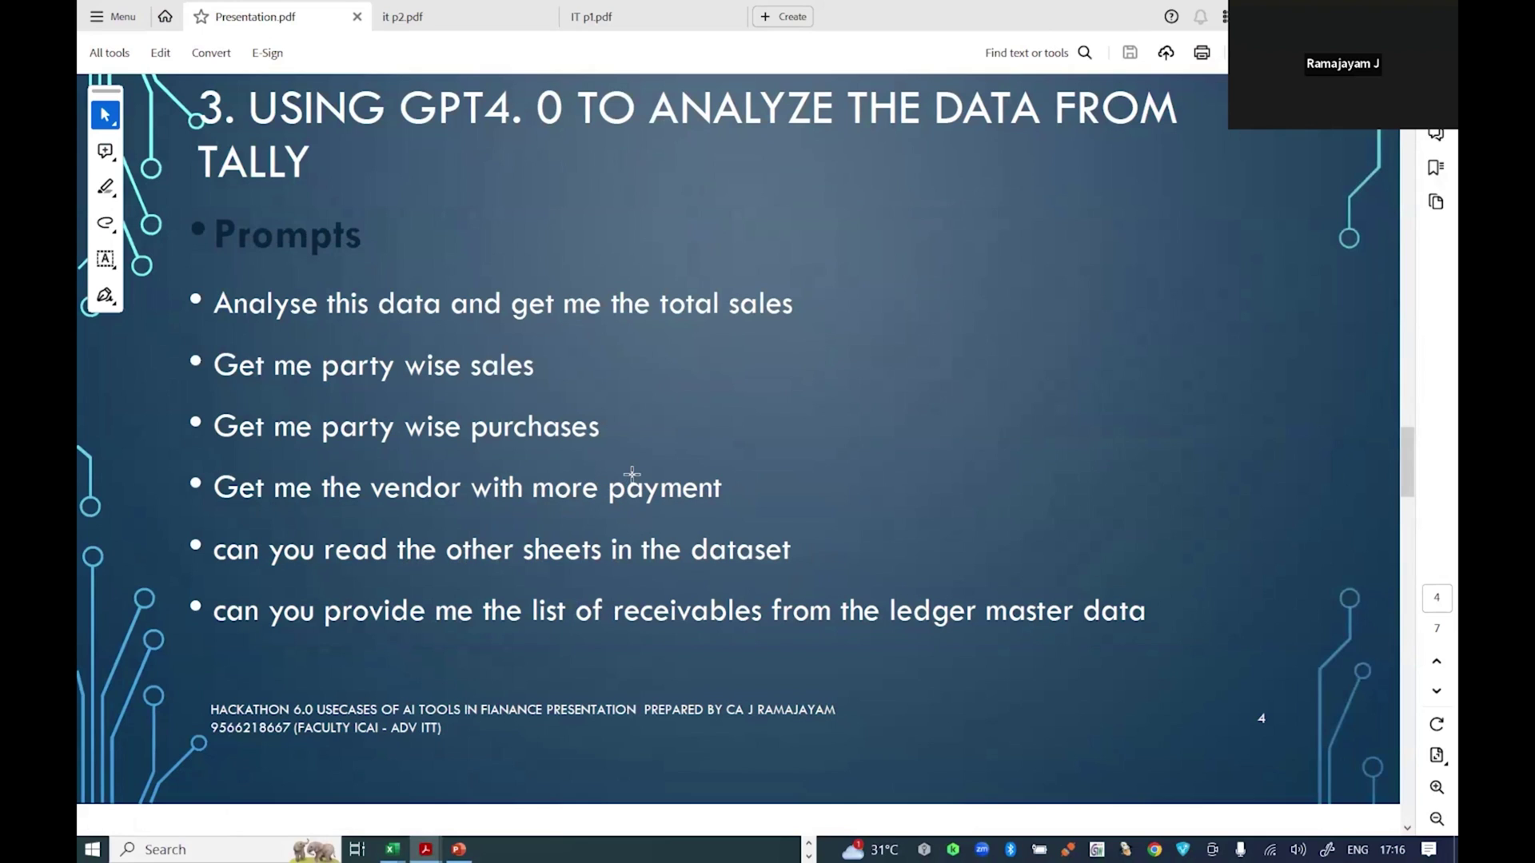
scroll(629, 478, up, 1)
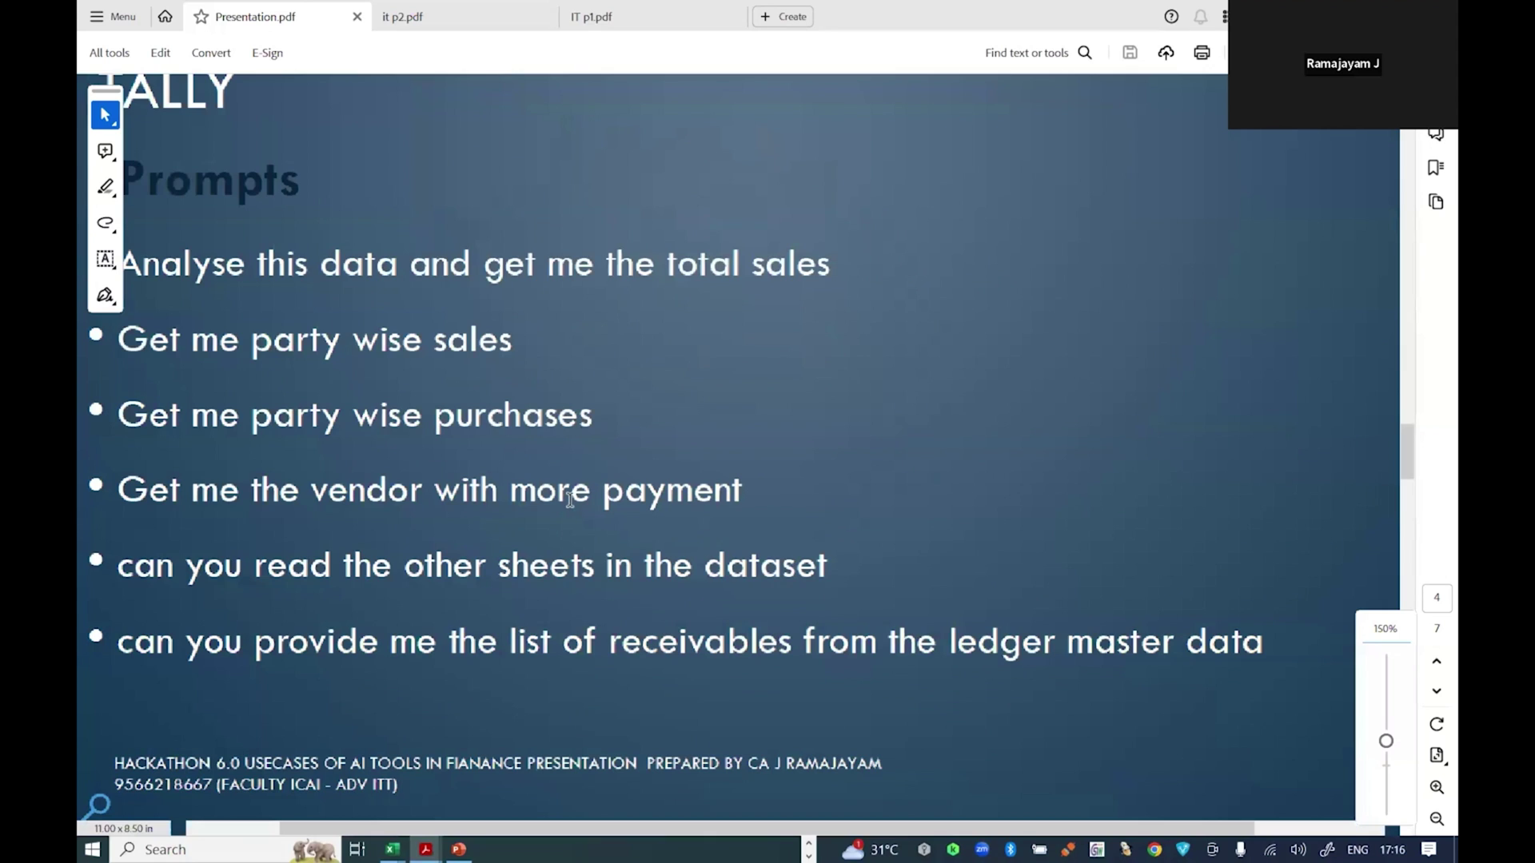
scroll(570, 500, down, 1)
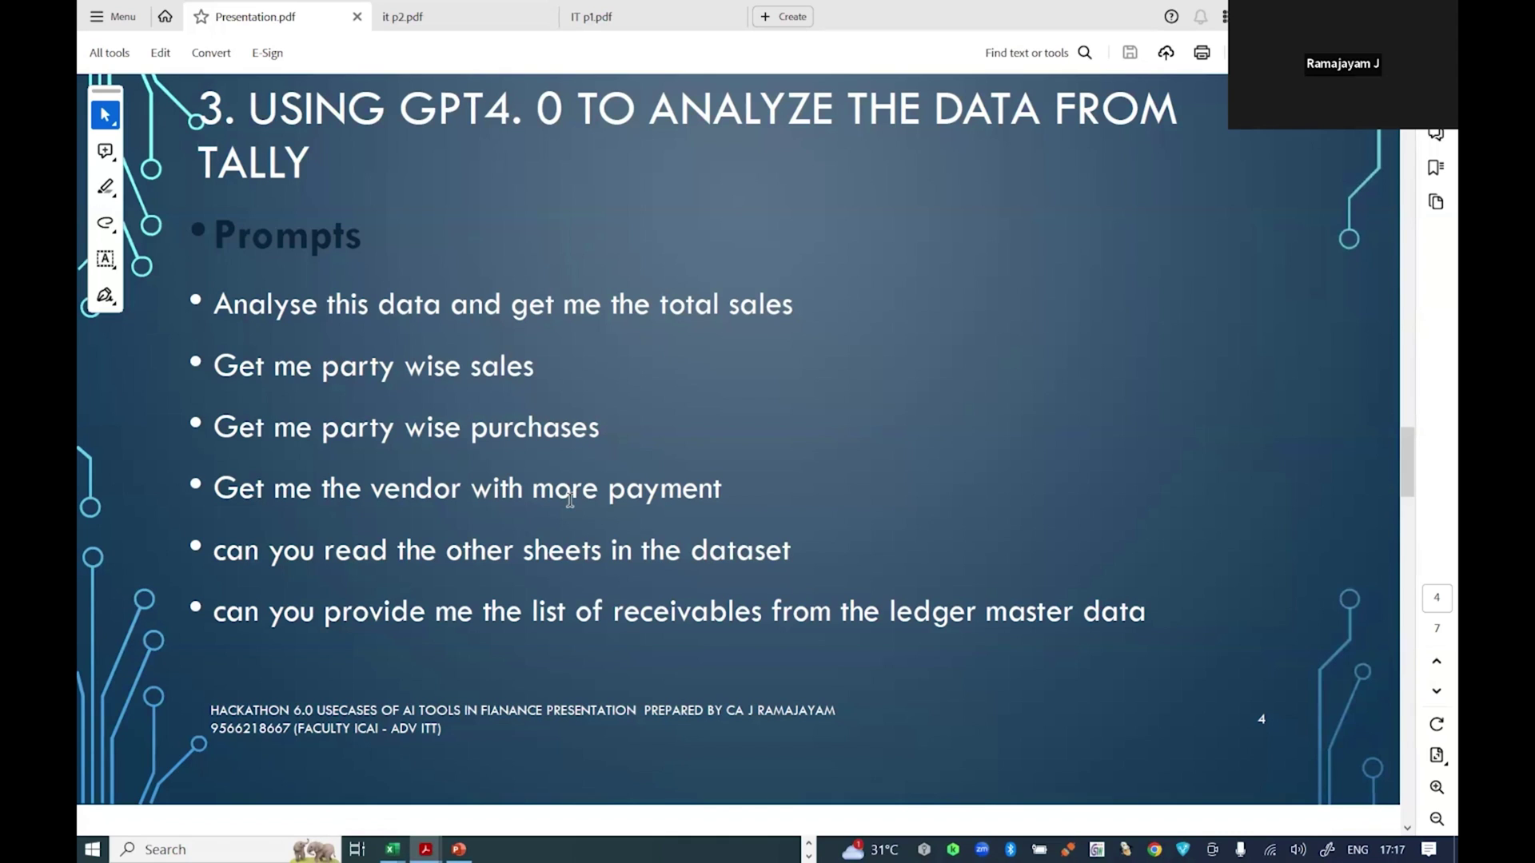
scroll(729, 475, down, 1)
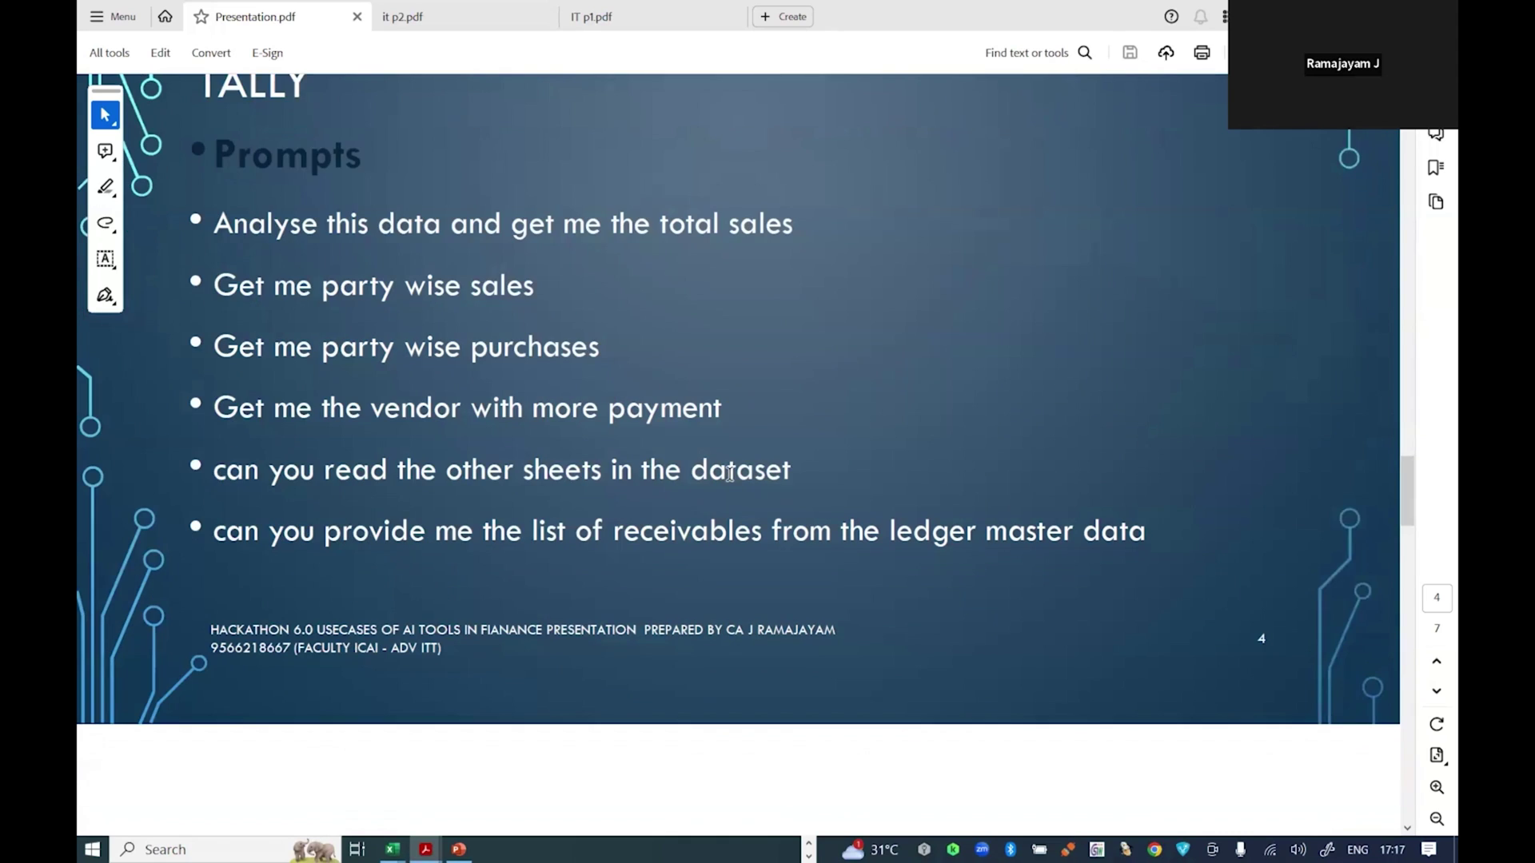
Step: Scroll to page 7, listing Tally TDL, ODBC Framework, SQL and GPT 4.0
scroll(730, 475, down, 20)
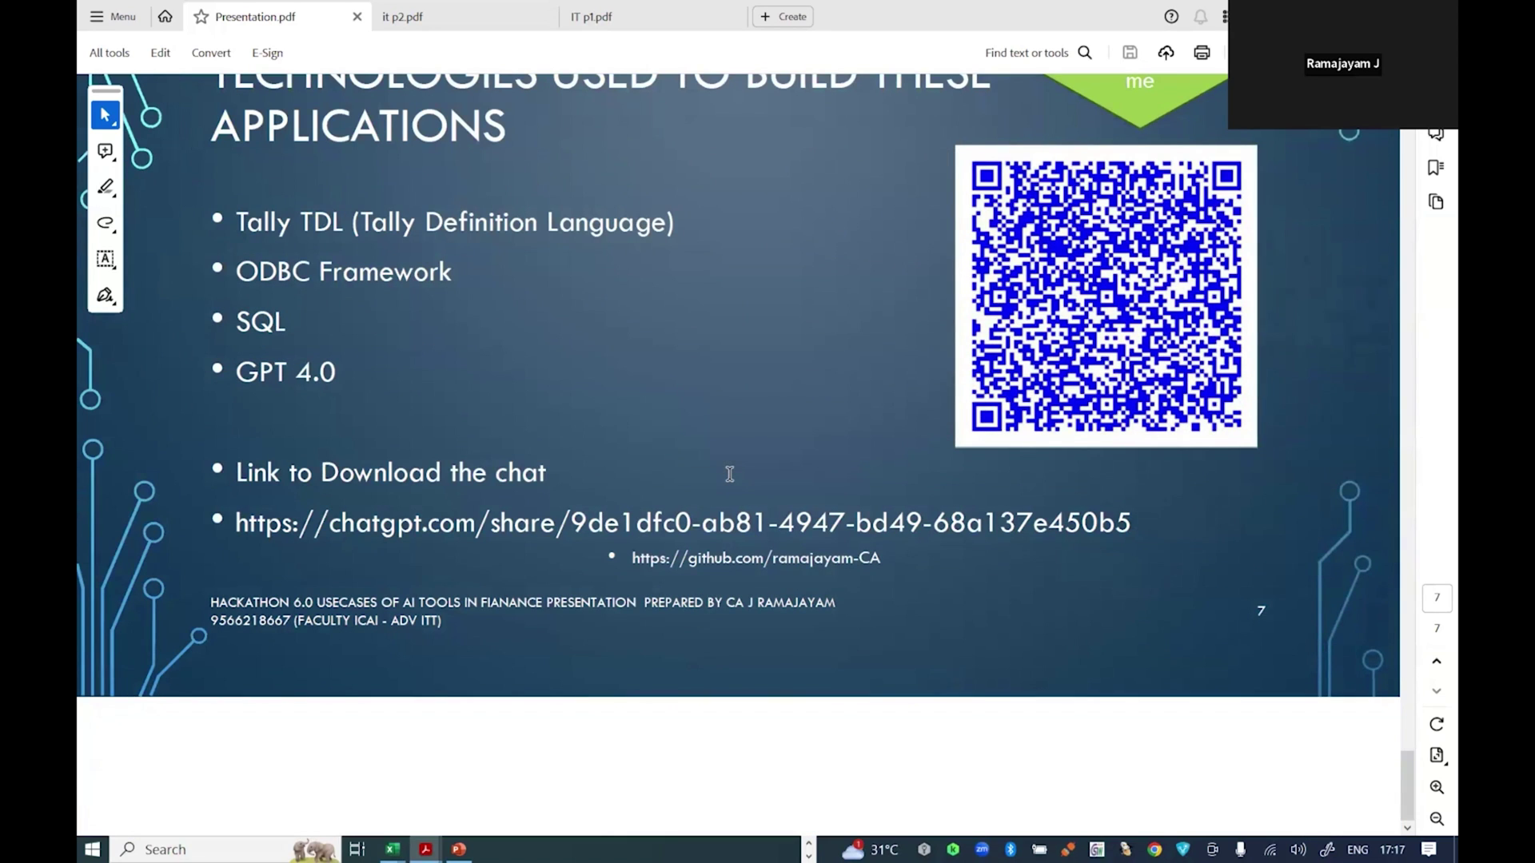
scroll(730, 475, up, 1)
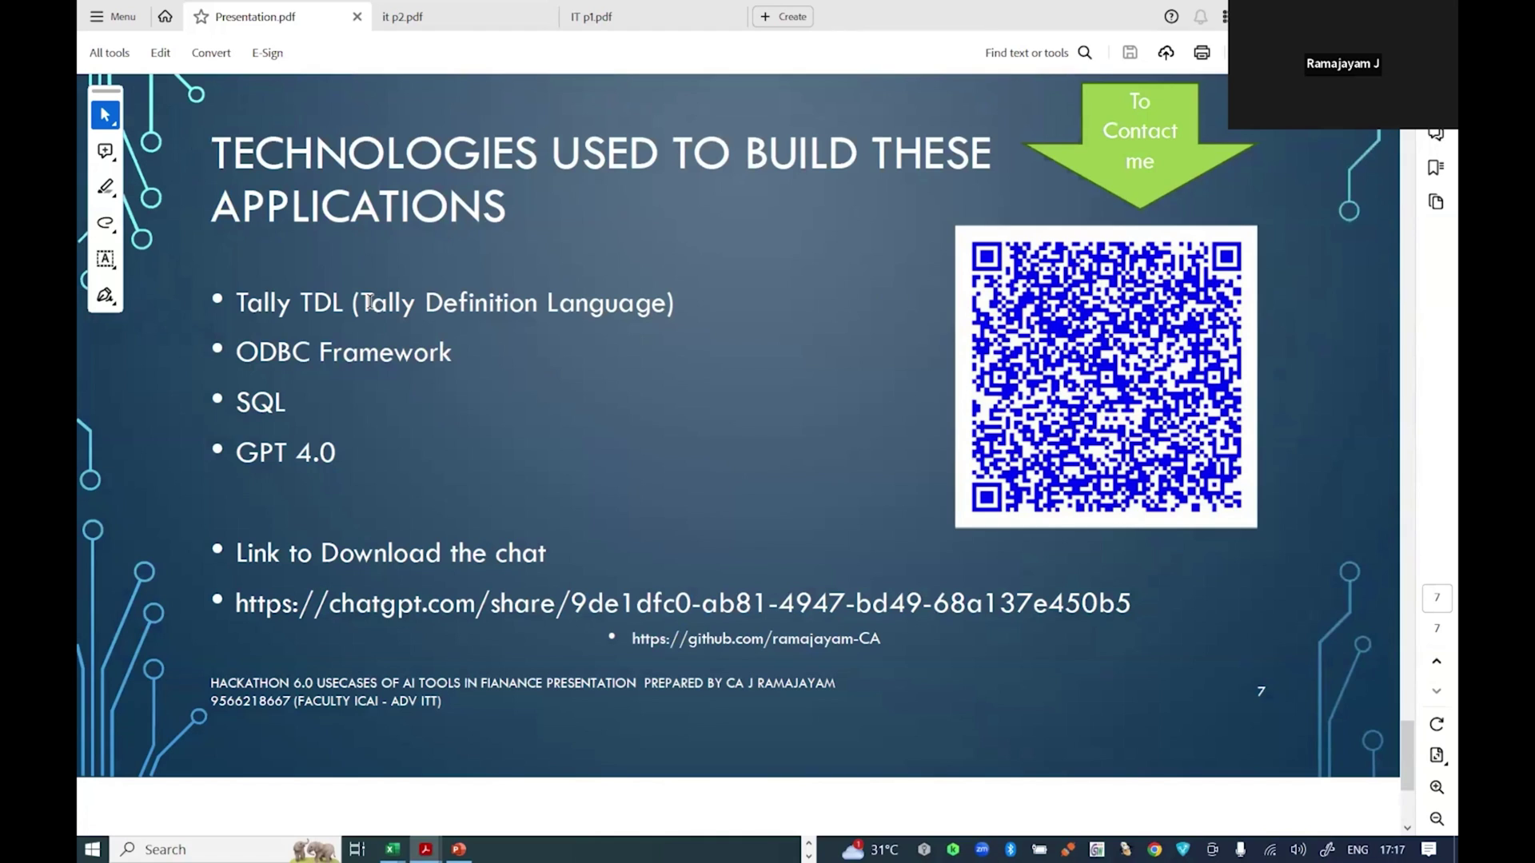